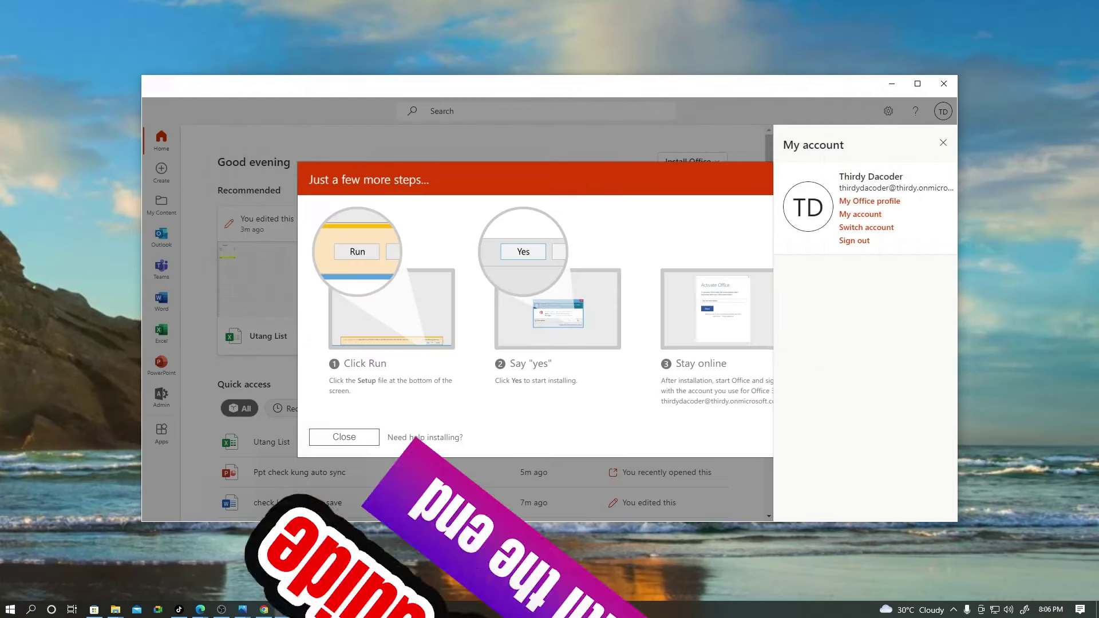
- Search for 'settings' and open the Windows Settings app
left_click(306, 610)
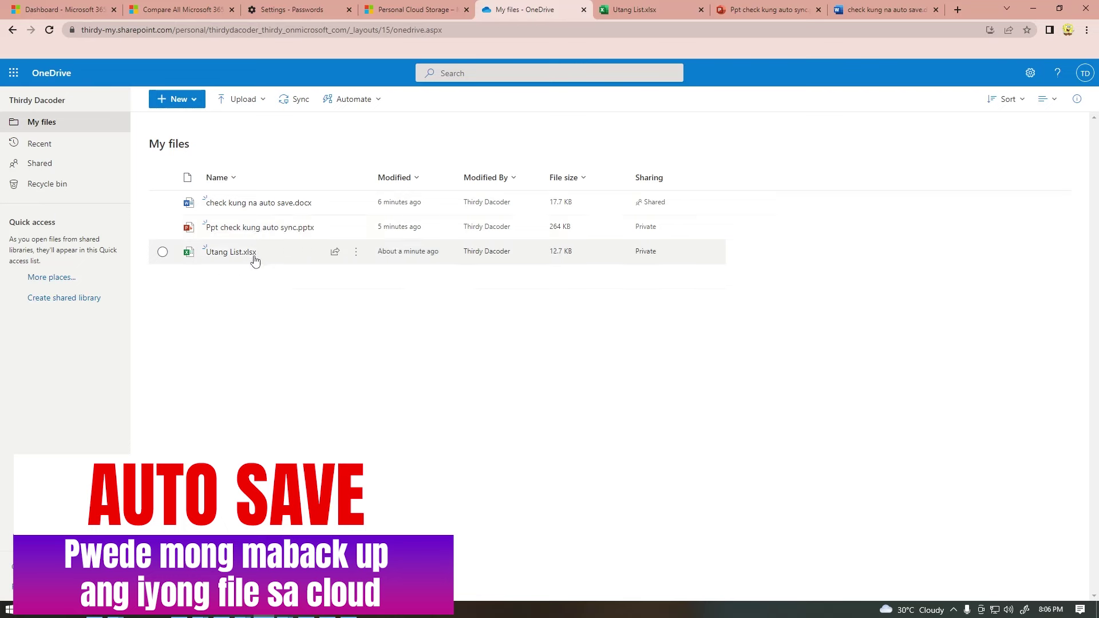
mouse_move(258, 231)
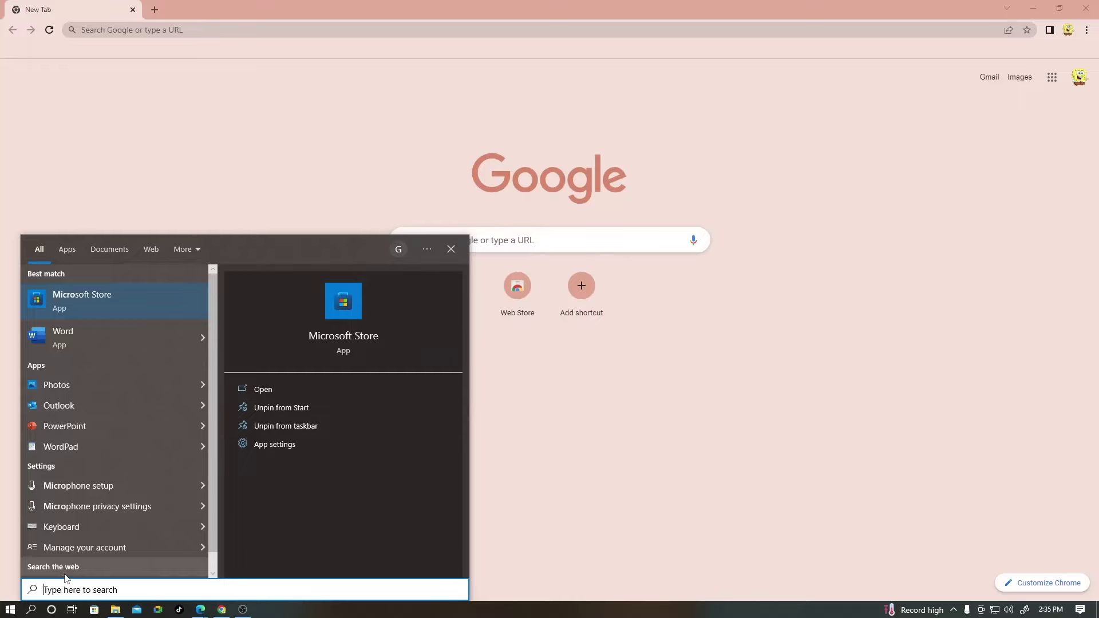
type("settings")
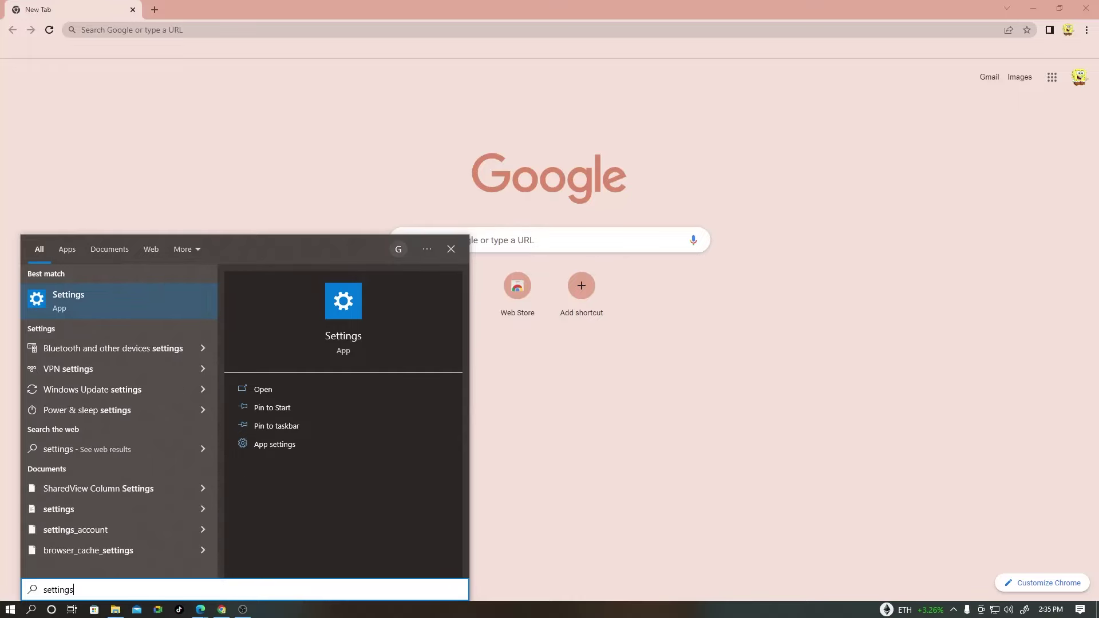
left_click(88, 315)
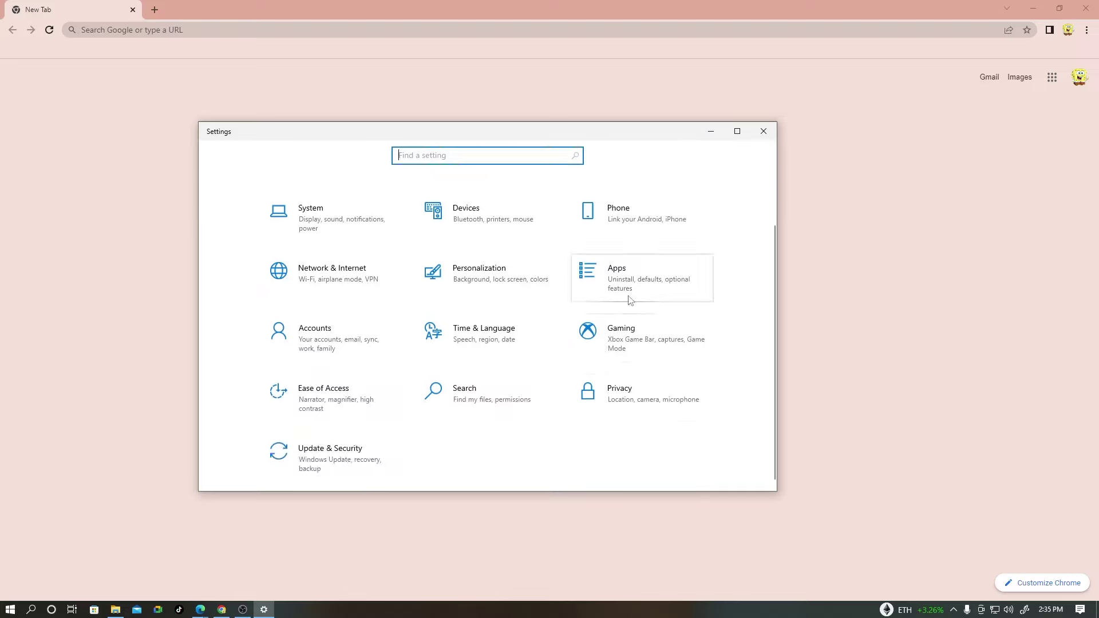
- Uninstall Microsoft 365 - en-us from the installed apps list and confirm the removal
left_click(631, 300)
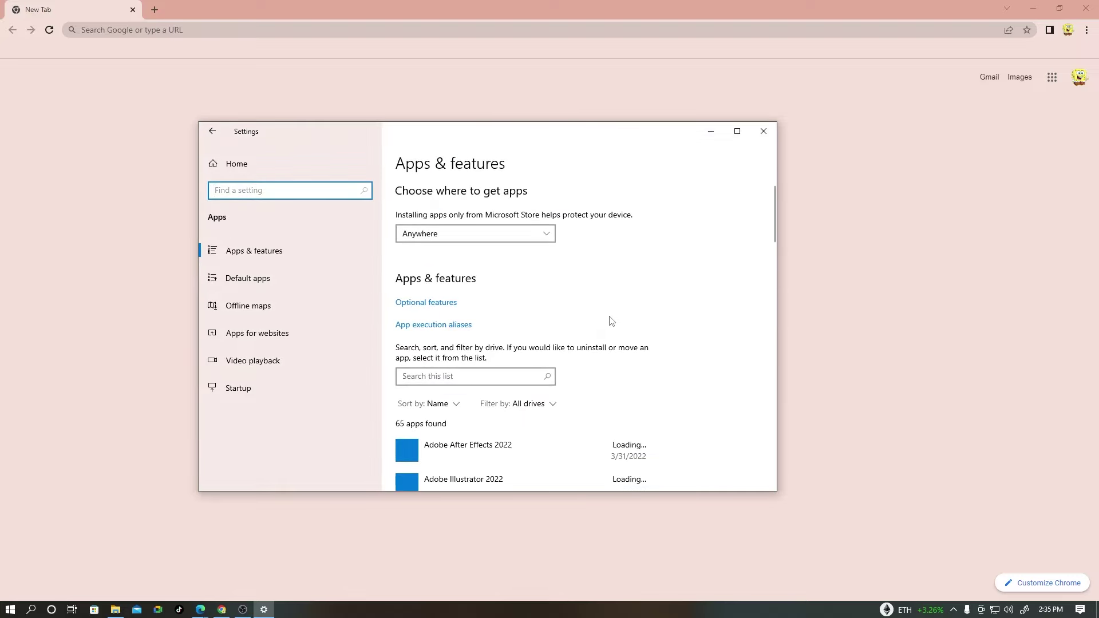
scroll(607, 373, "down", 8)
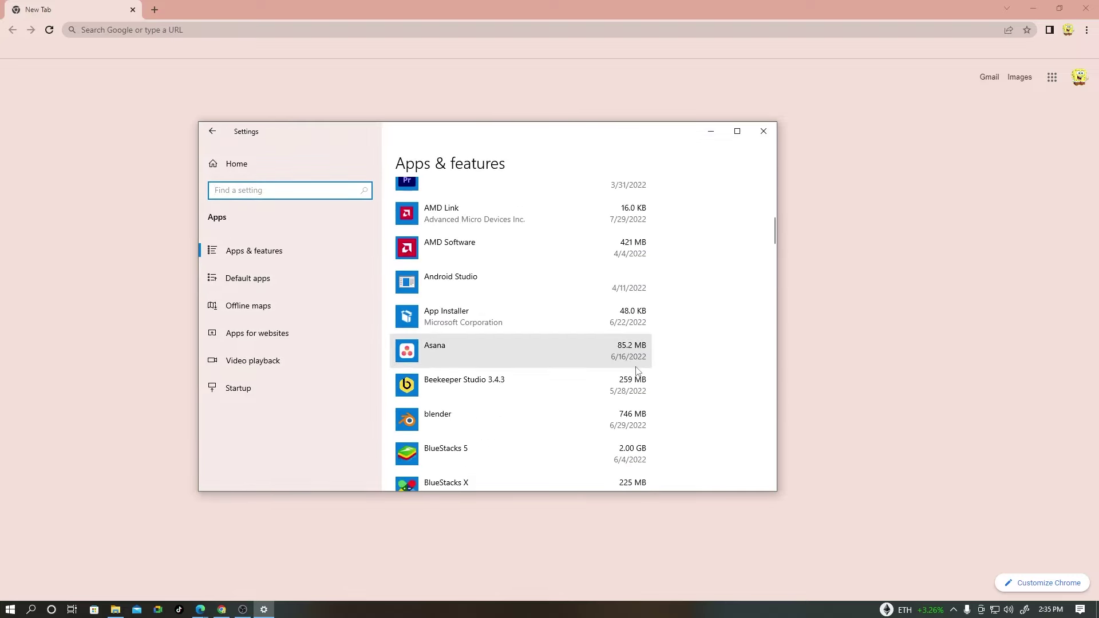
scroll(636, 367, "down", 6)
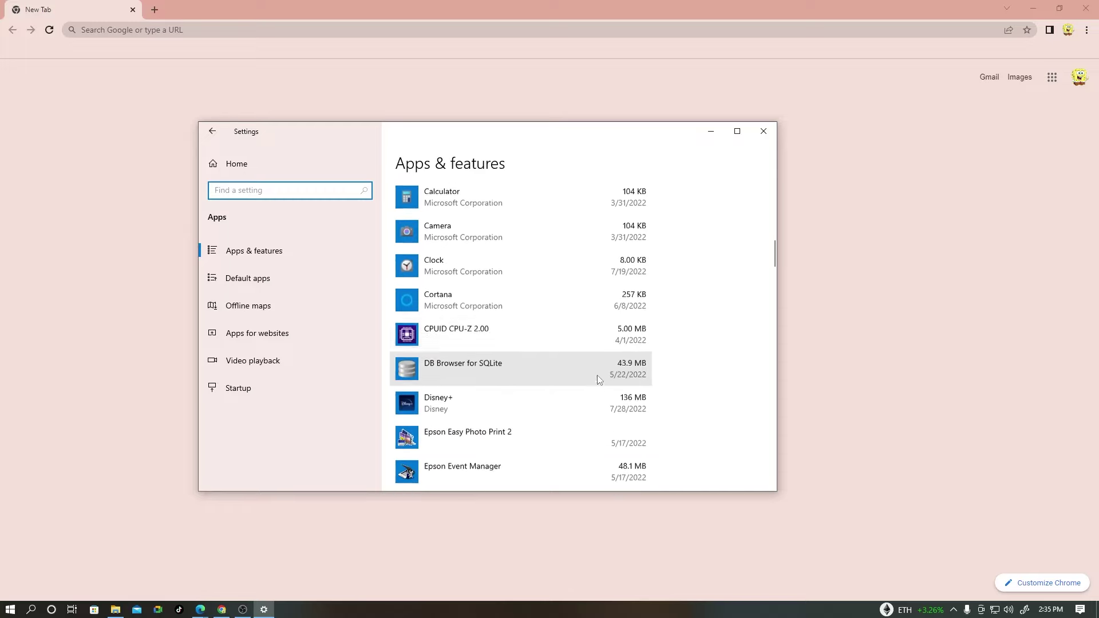
scroll(601, 378, "down", 10)
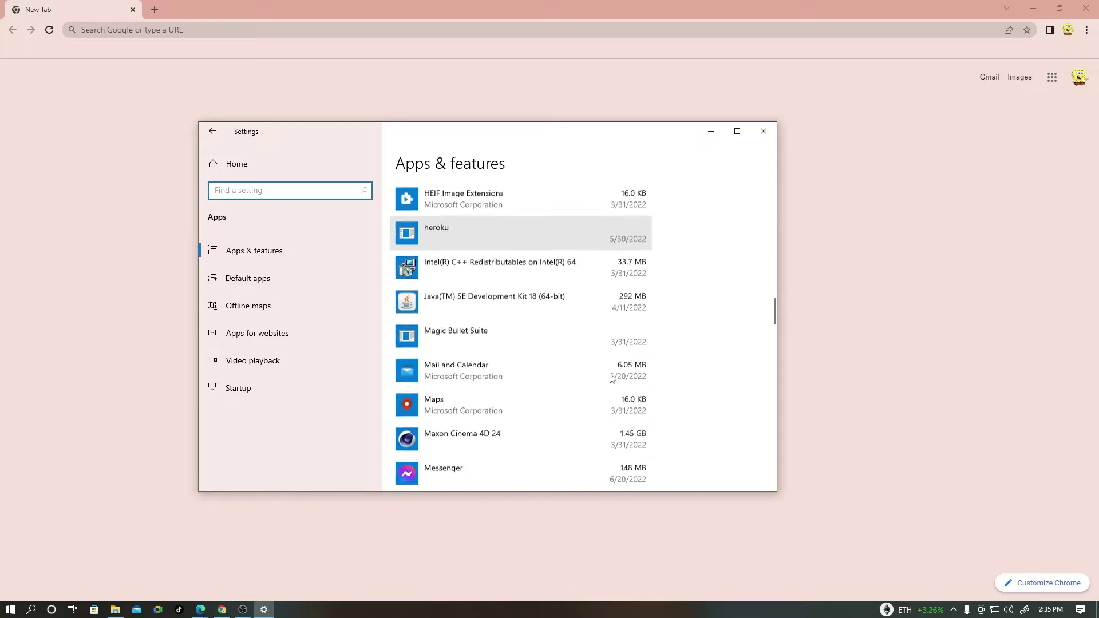
scroll(611, 378, "down", 5)
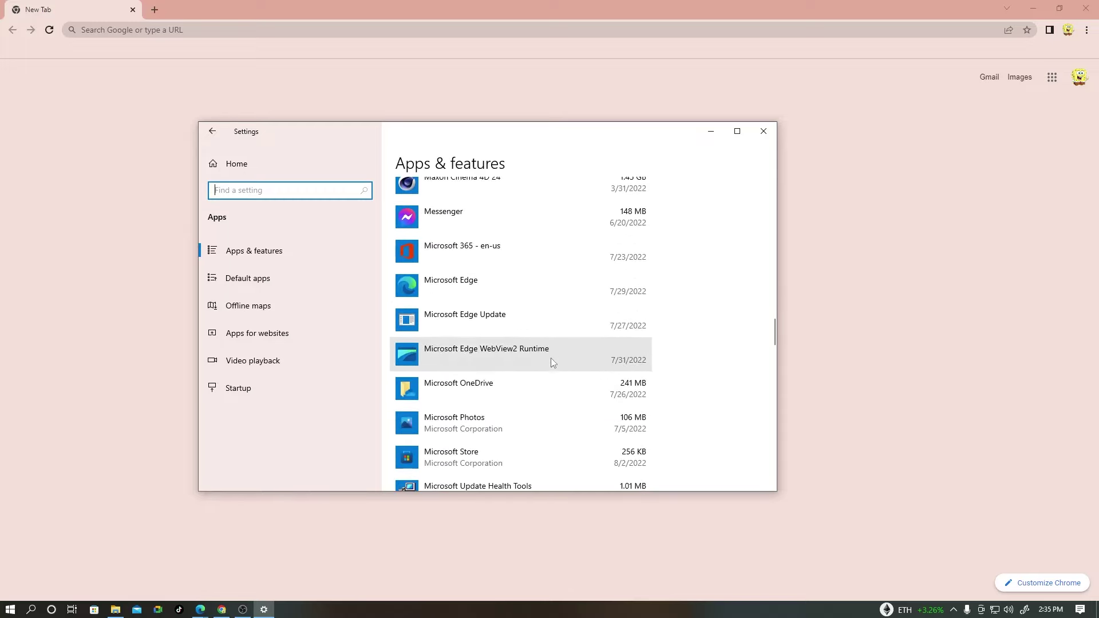
left_click(523, 260)
left_click(620, 298)
left_click(673, 270)
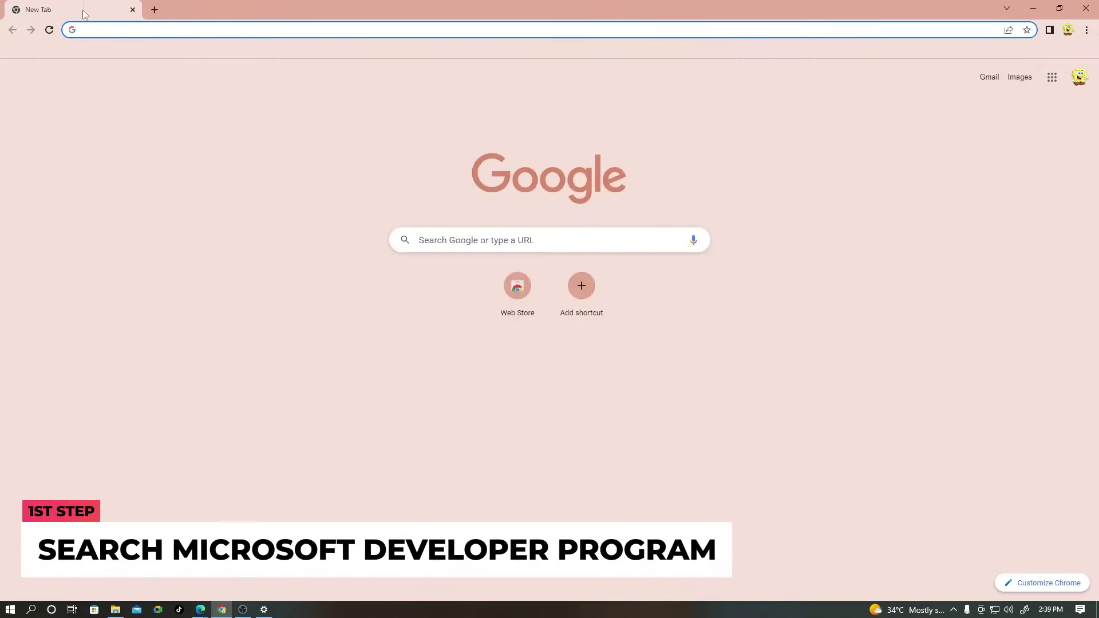
- Search 'microsoft developer program', open the Microsoft 365 Developer Program page and choose Join now
left_click(94, 30)
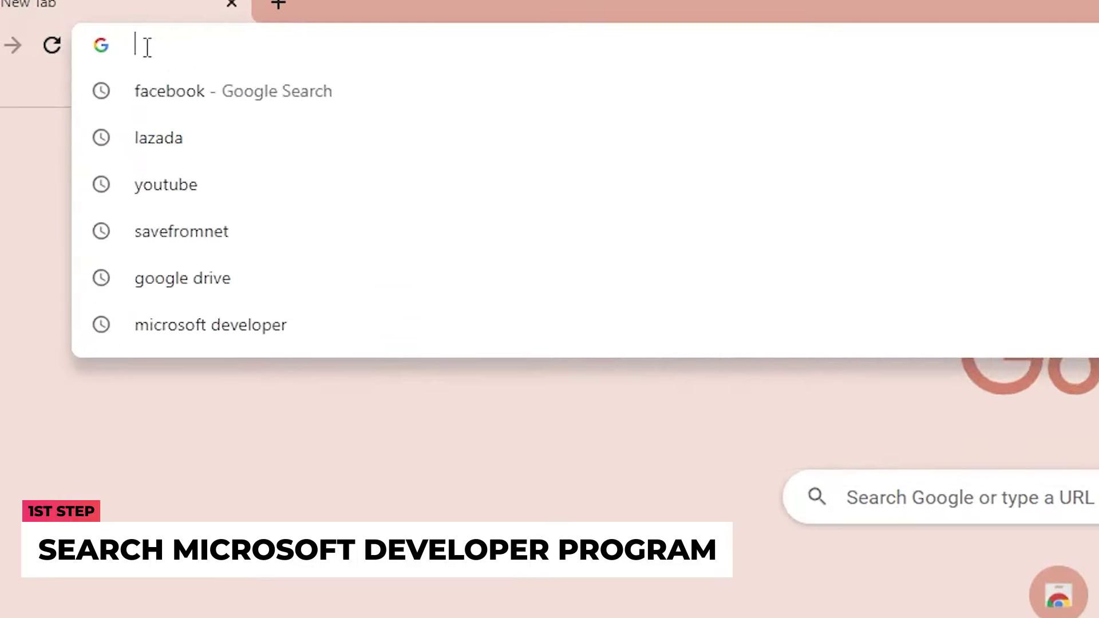
type("mior")
key("BackSpace")
key("BackSpace")
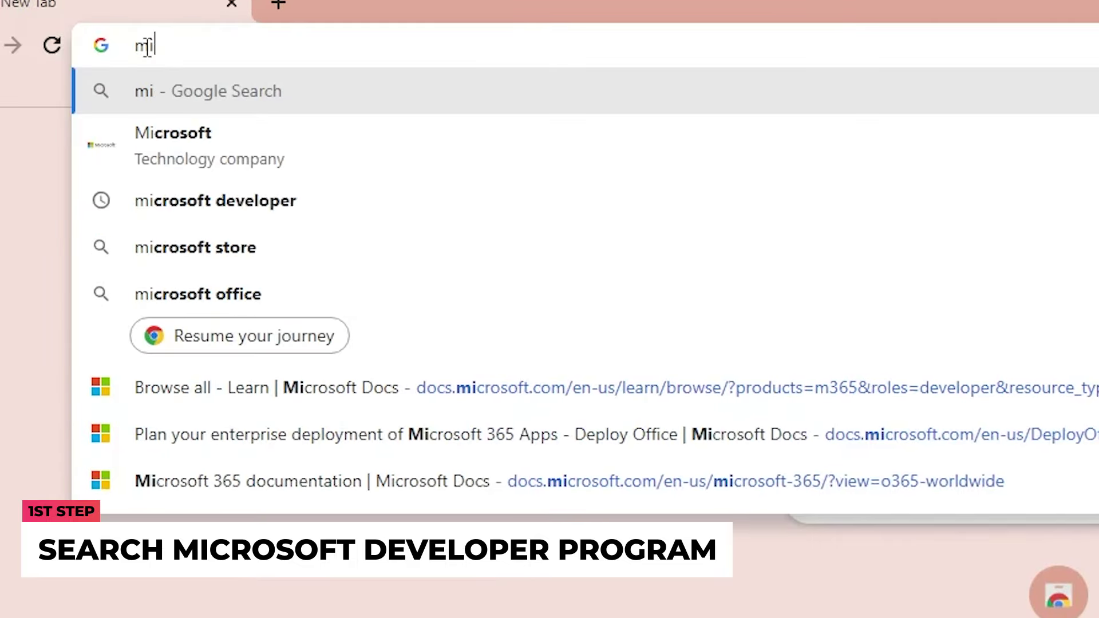
type("crosoft 3")
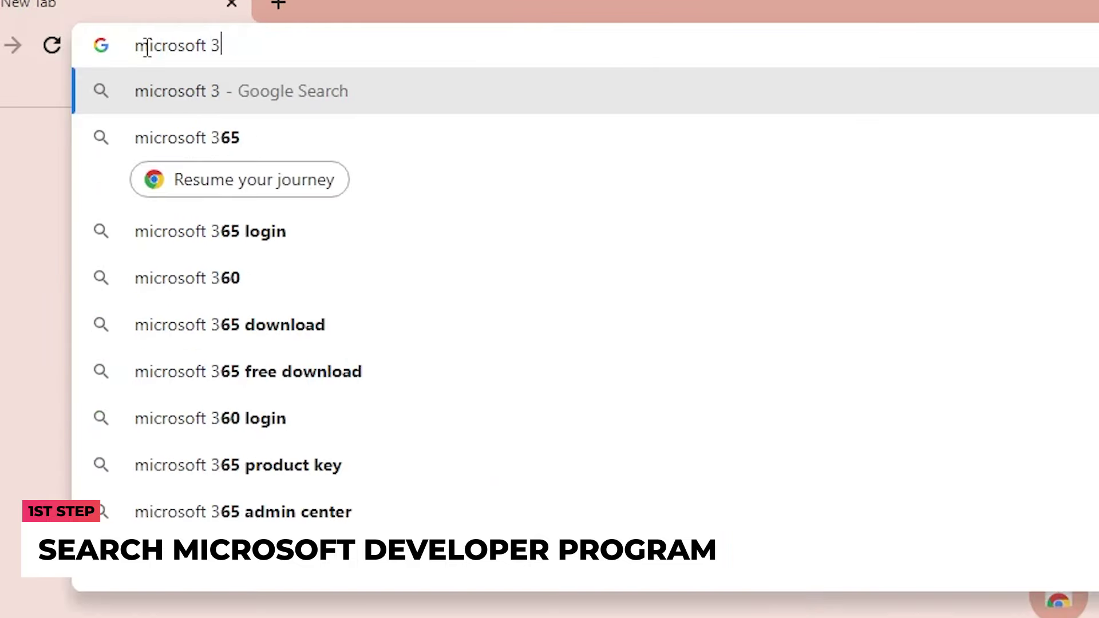
key("BackSpace")
key("Down")
key("Down")
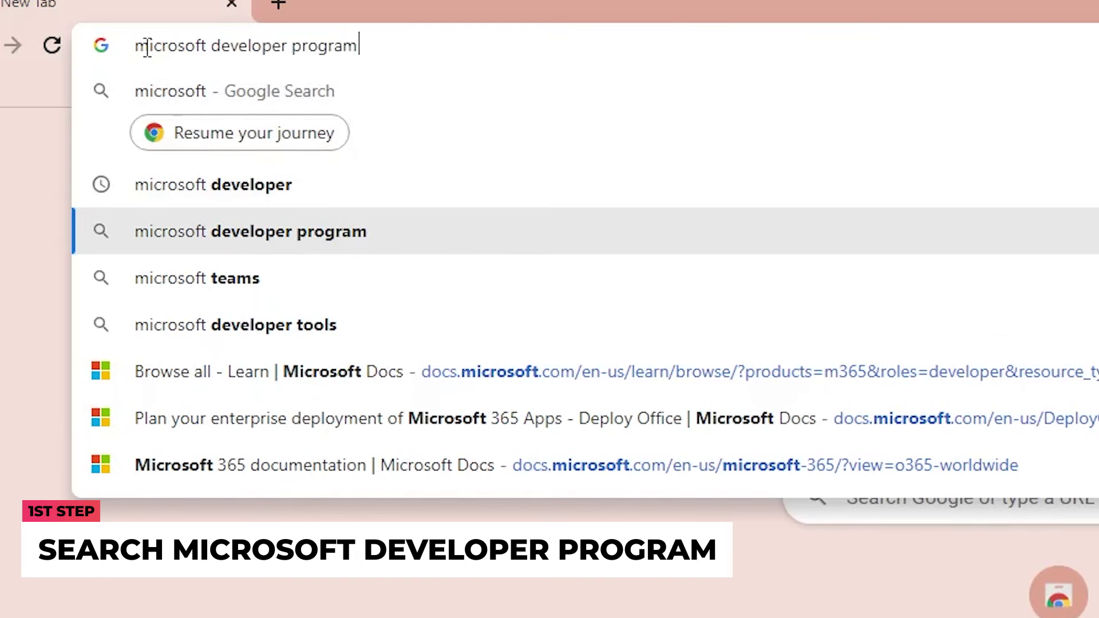
key("Return")
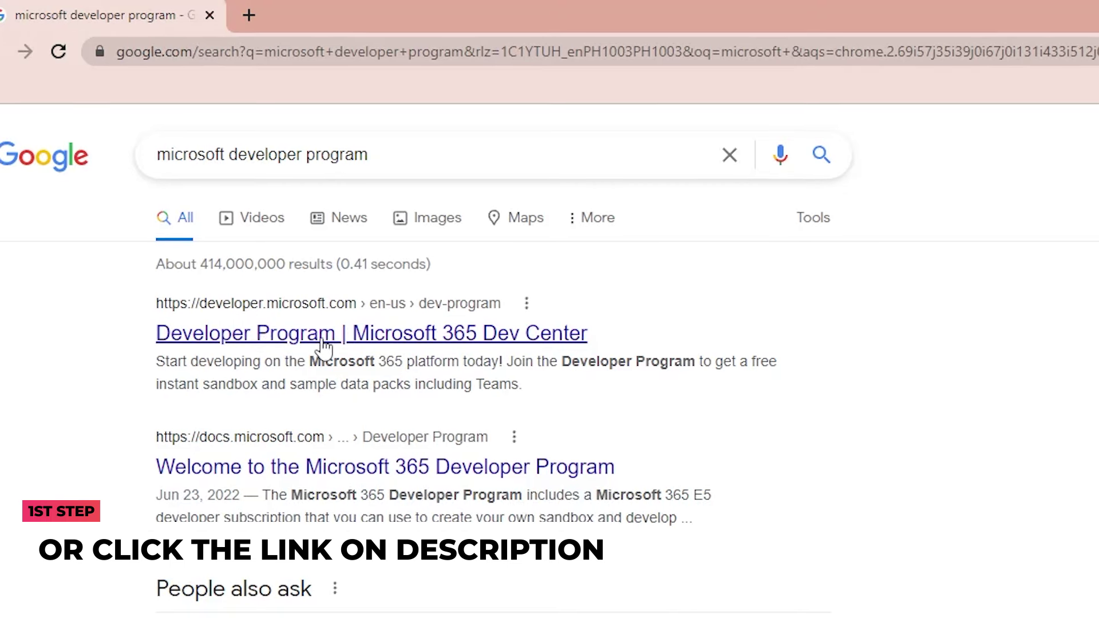
left_click(409, 346)
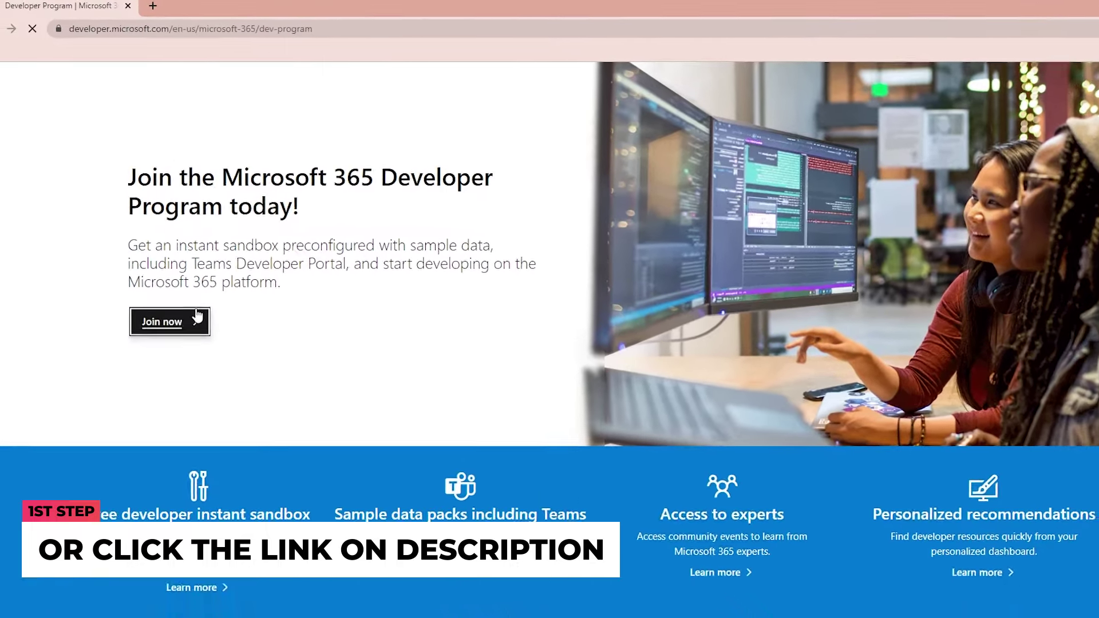
left_click(169, 286)
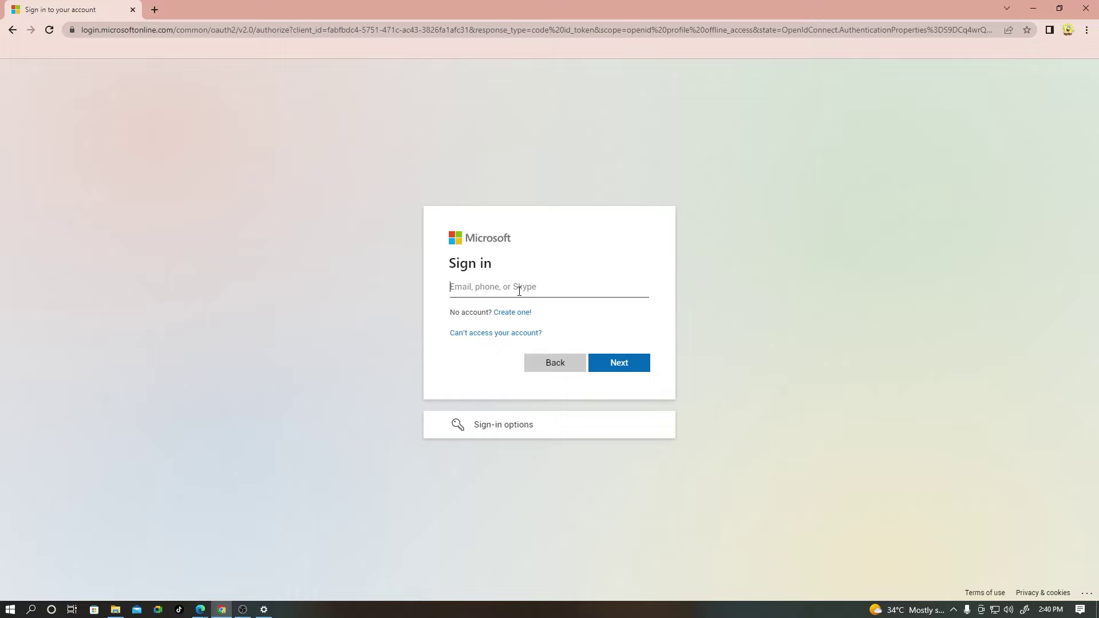
- Create a new Microsoft account with a Gmail address and a password, then open a new tab
left_click(521, 313)
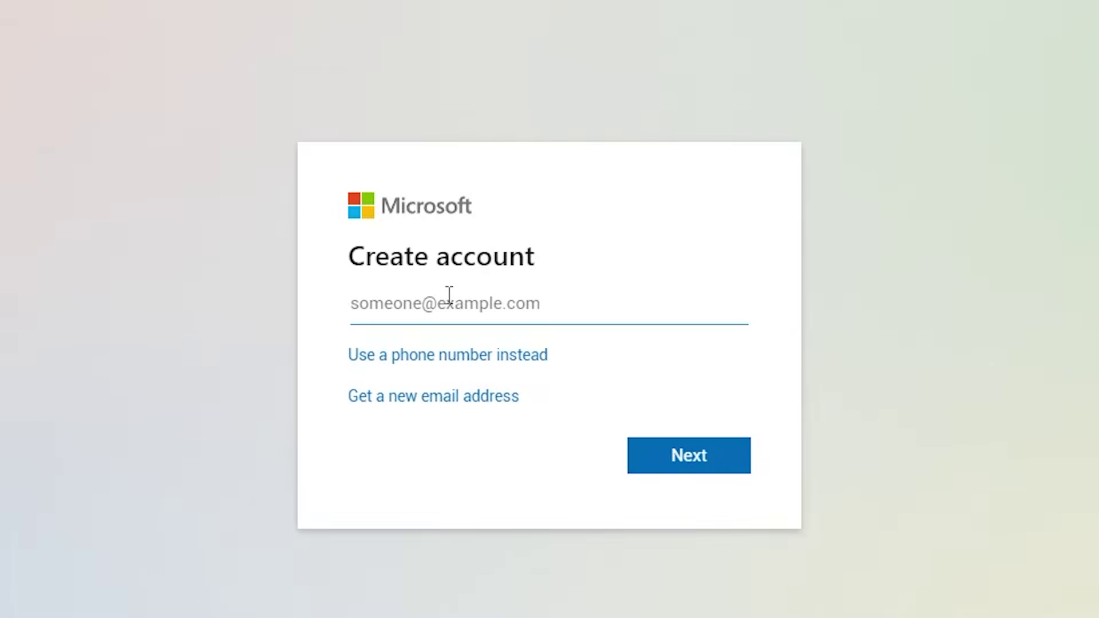
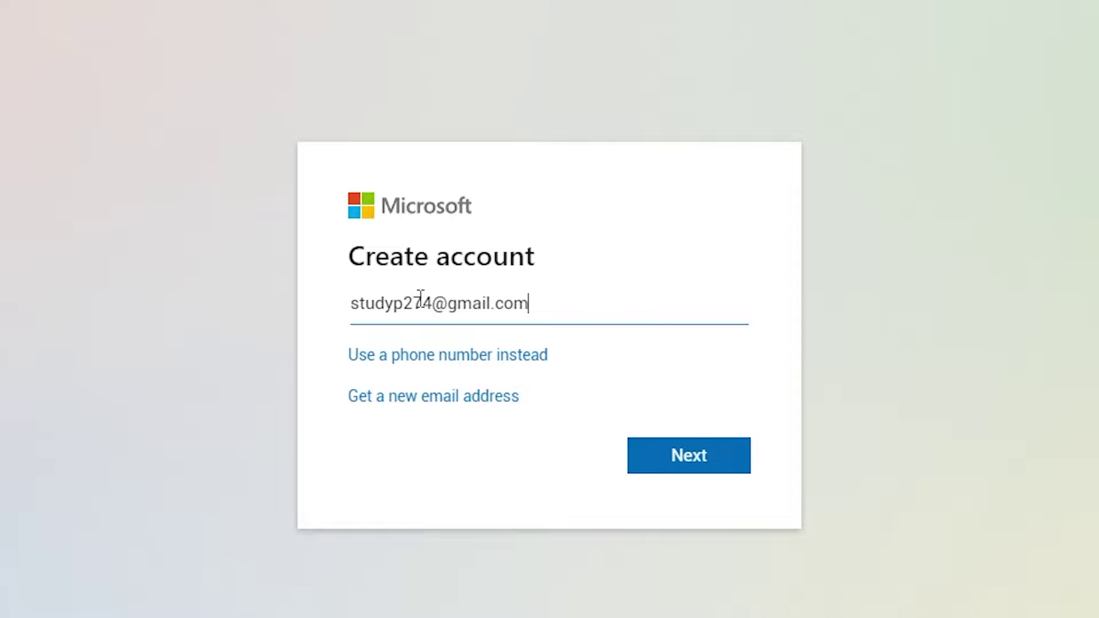
key("Return")
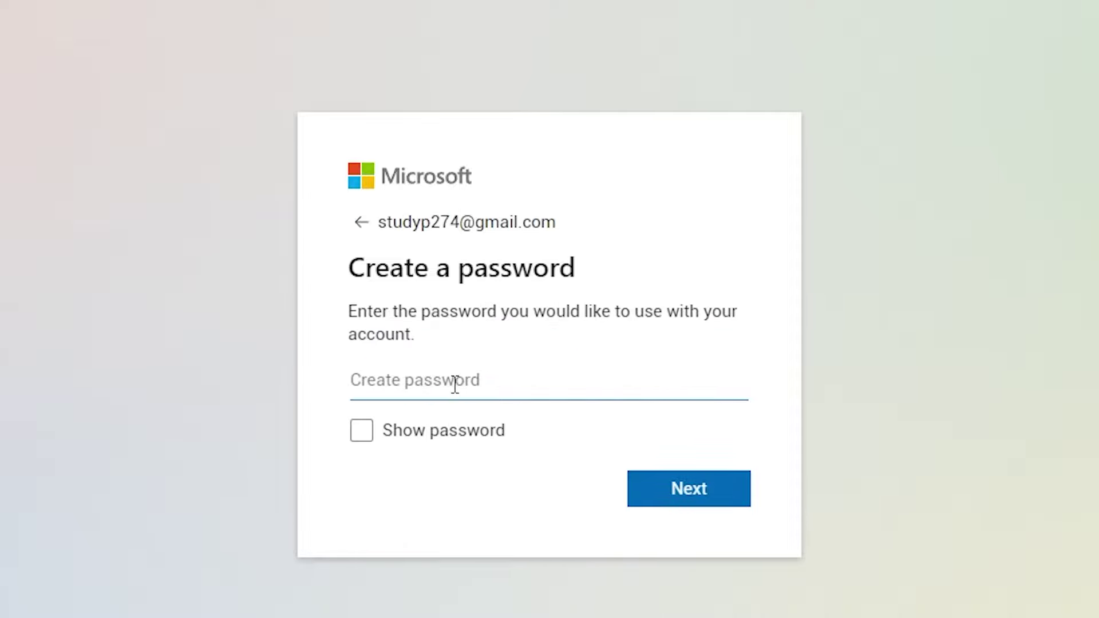
type("•")
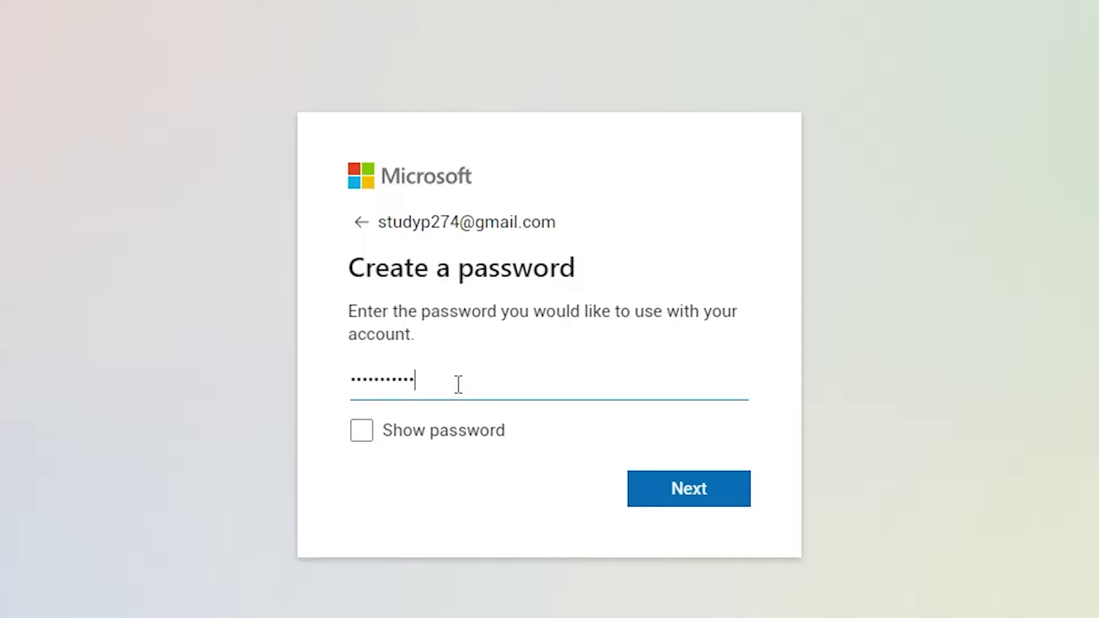
key("Return")
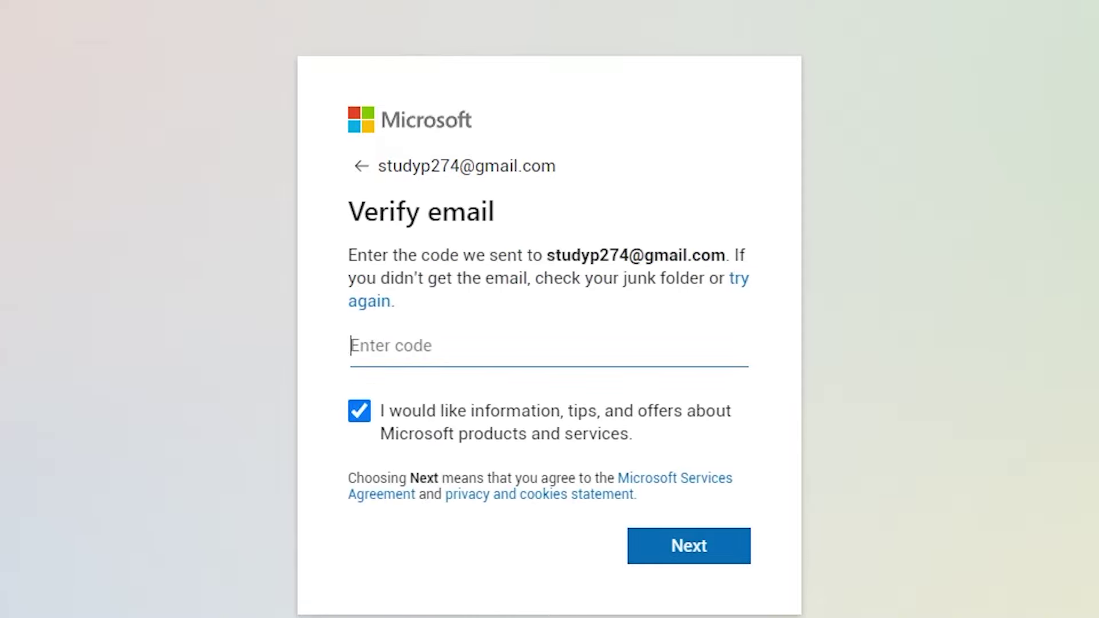
key("ctrl+t")
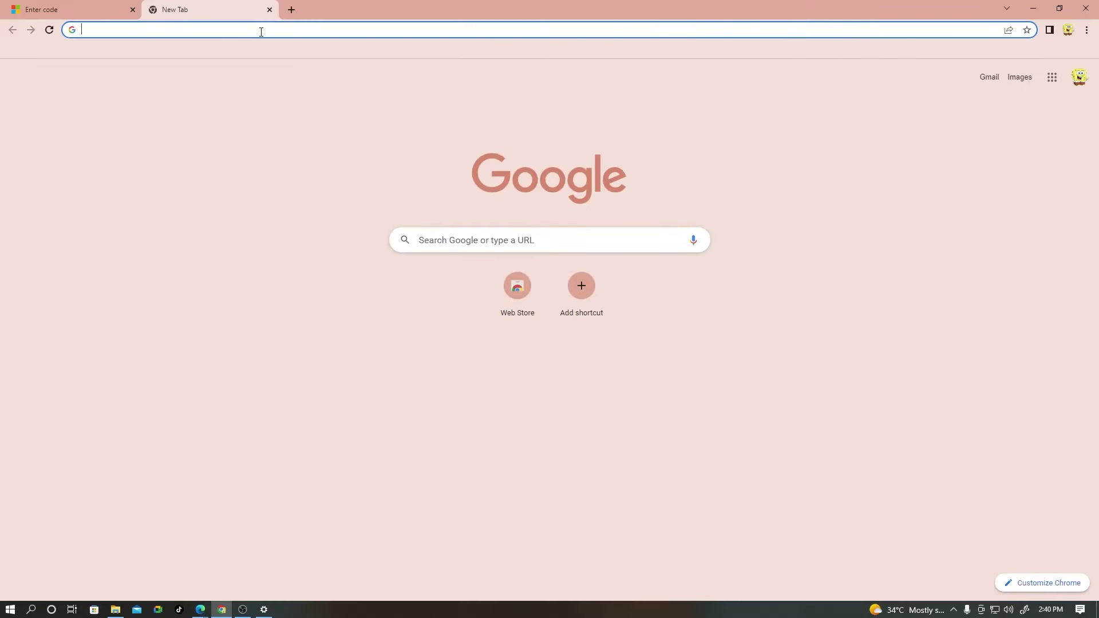
- Load Gmail and open Microsoft's 'Verify your email address' message holding the security code
type("gmail")
key("Return")
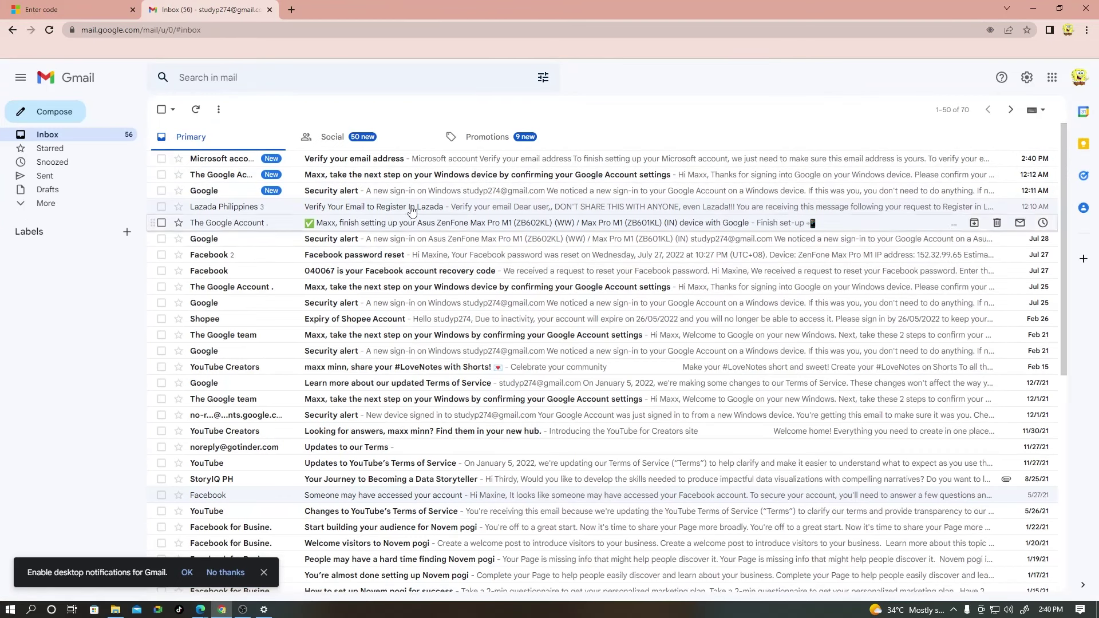
left_click(393, 164)
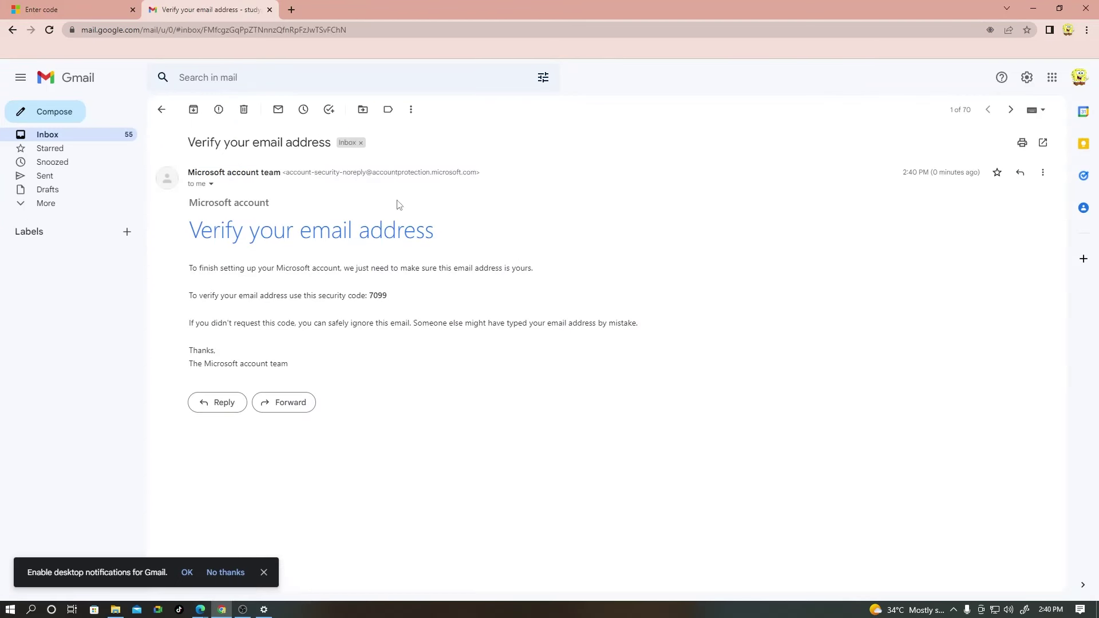
left_click(70, 66)
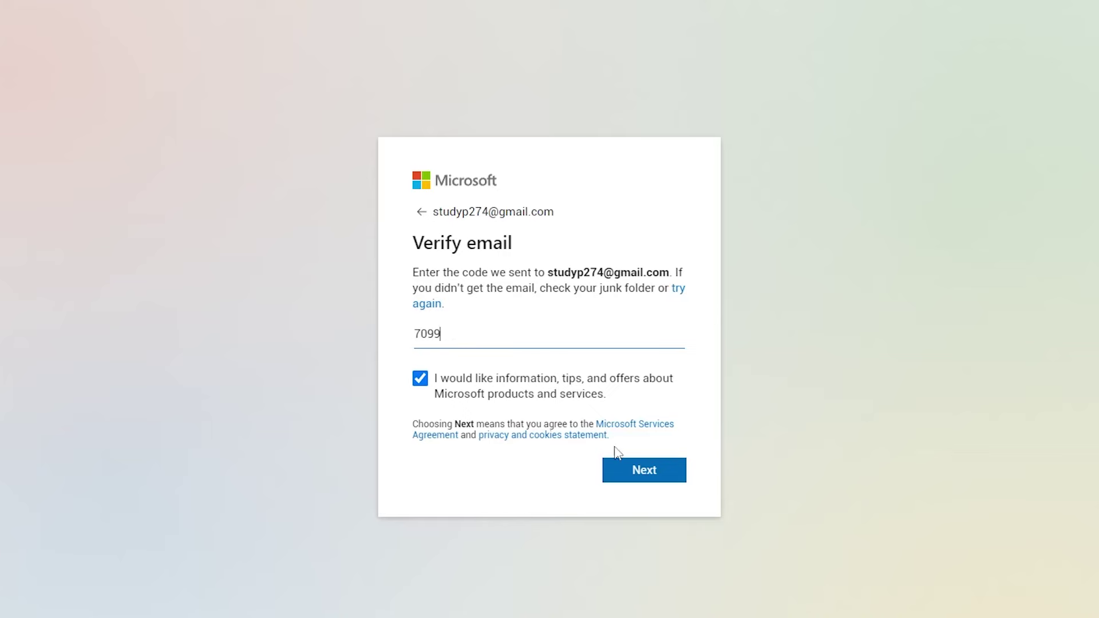
- Submit the verification code, replace the rejected password with a new one, and solve the owl puzzle
left_click(635, 468)
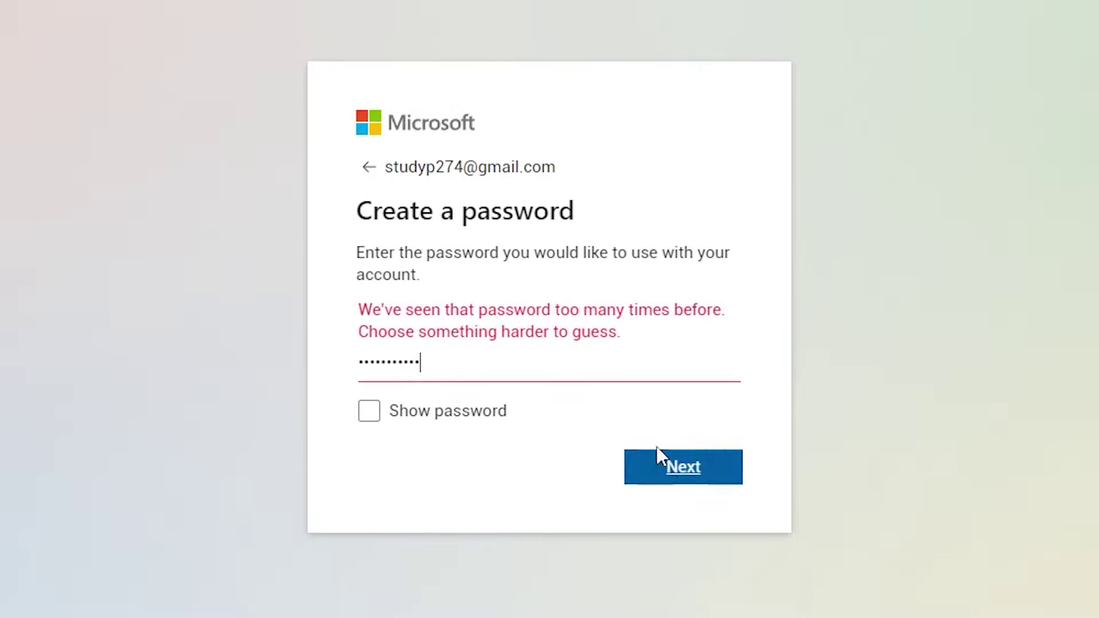
left_click(687, 479)
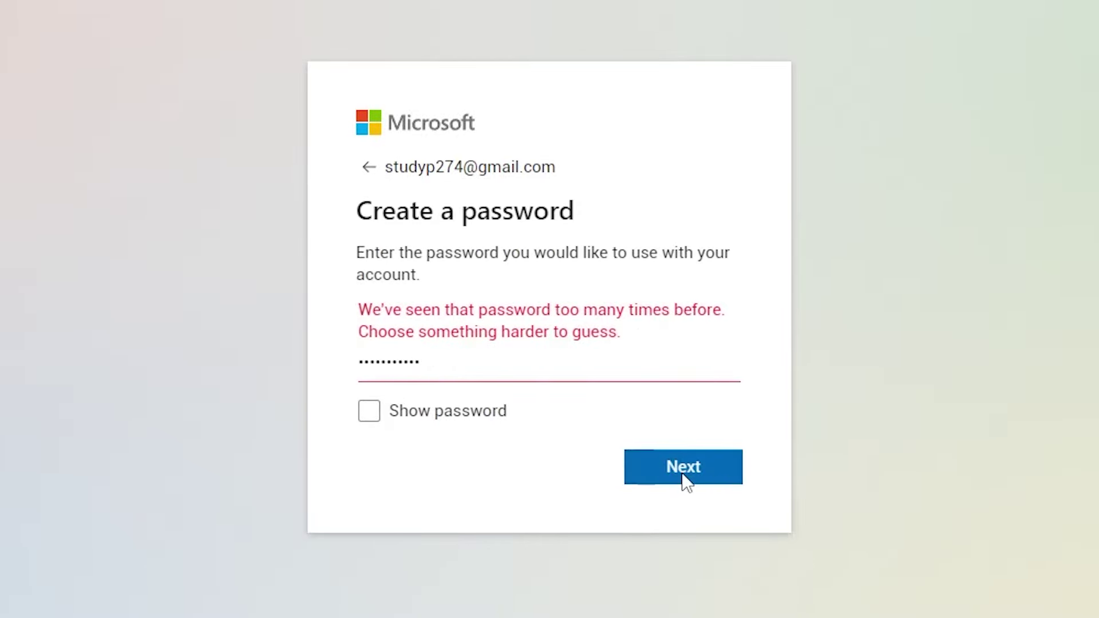
left_click(680, 477)
double_click(499, 367)
key("BackSpace")
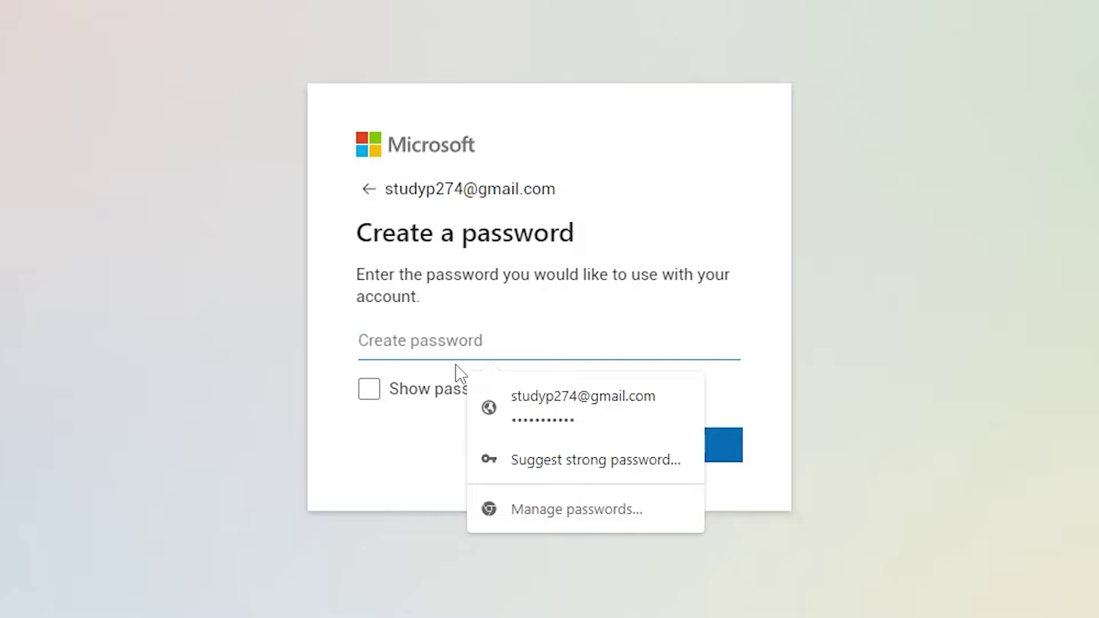
type("••")
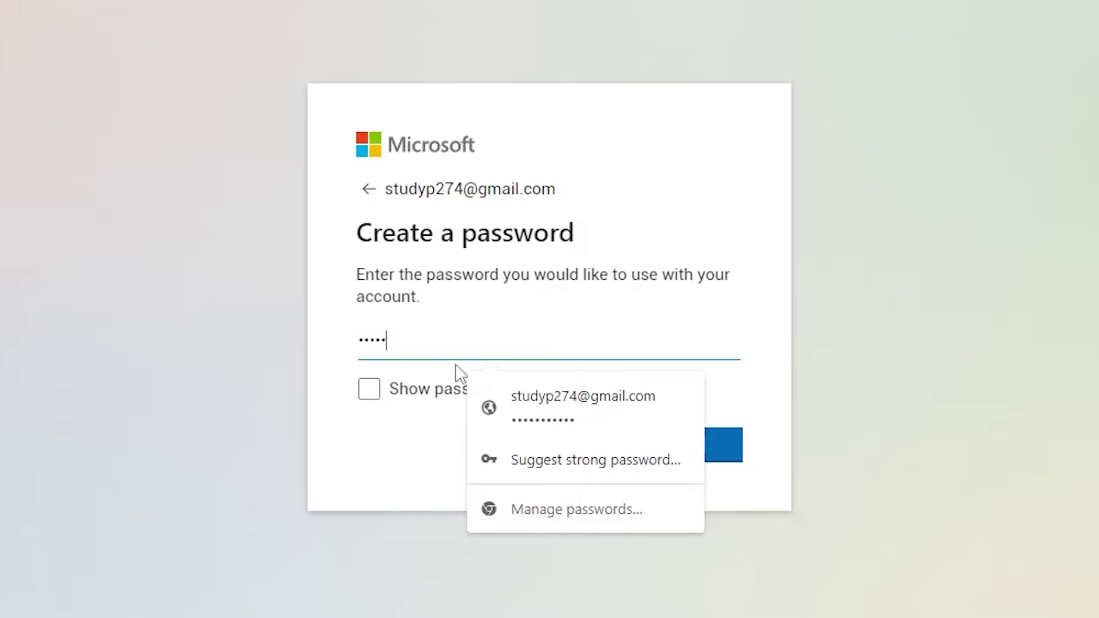
key("Return")
left_click(645, 425)
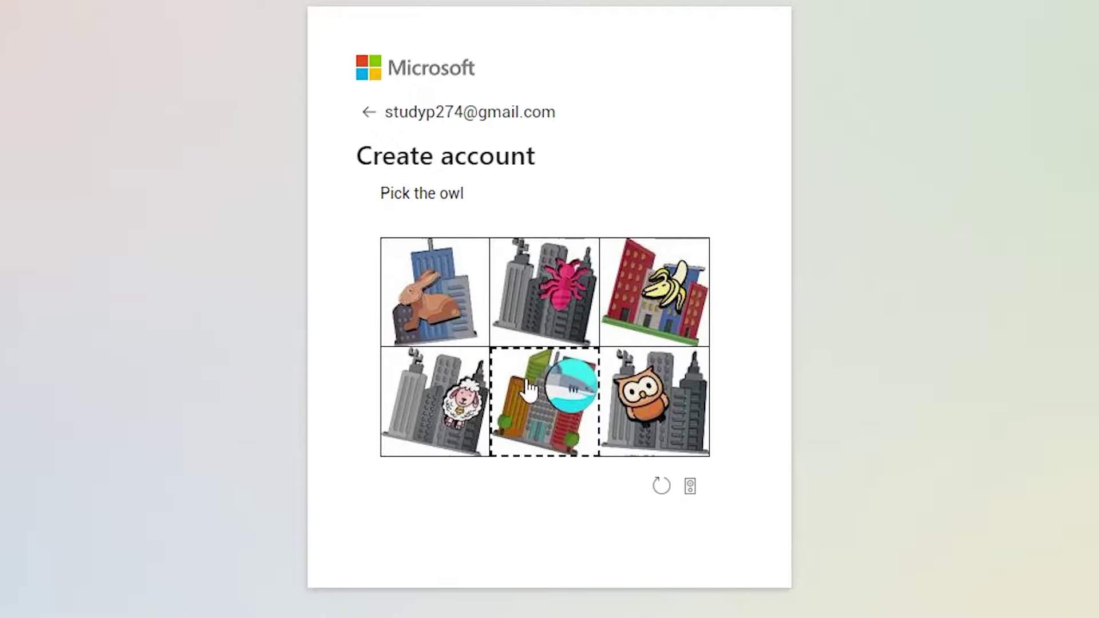
left_click(655, 392)
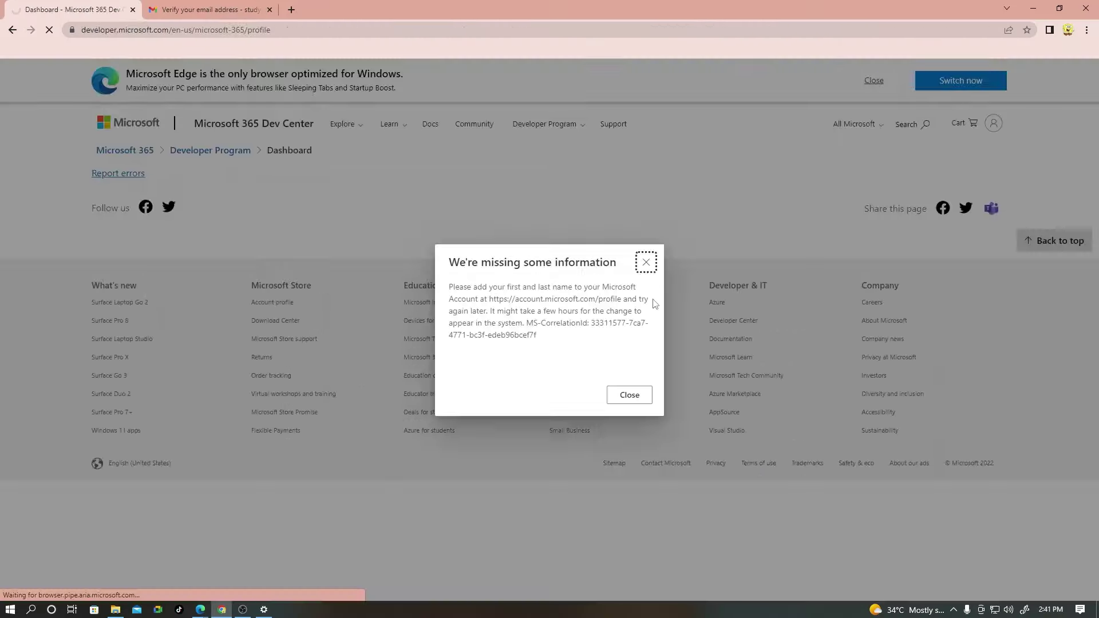
- Dismiss the missing-information notice and enter the account holder's first and last name
left_click(789, 492)
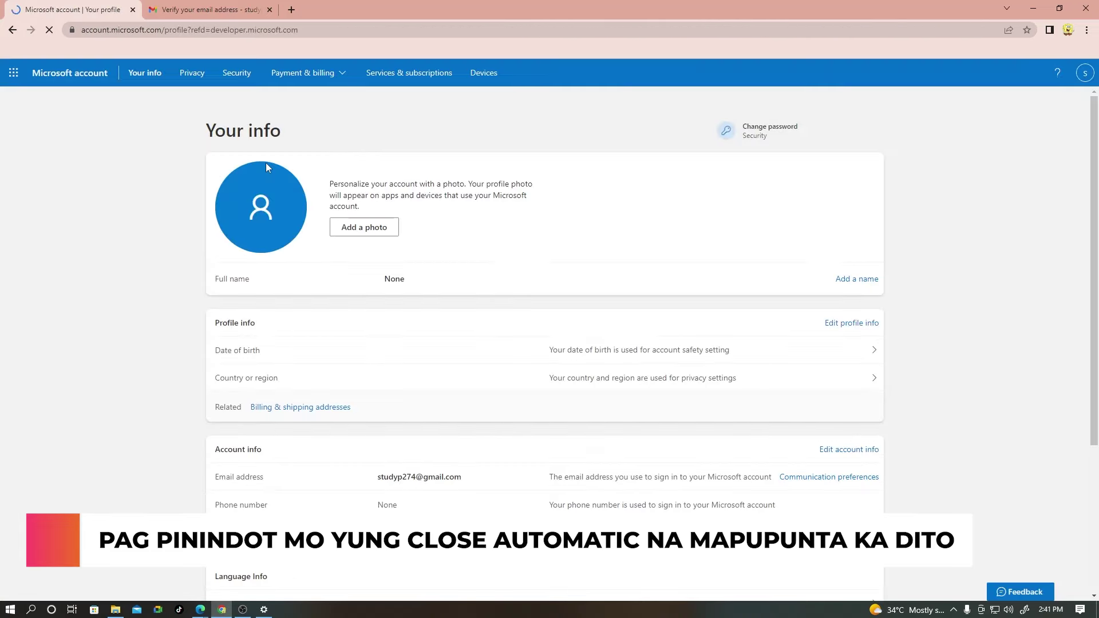
left_click(859, 280)
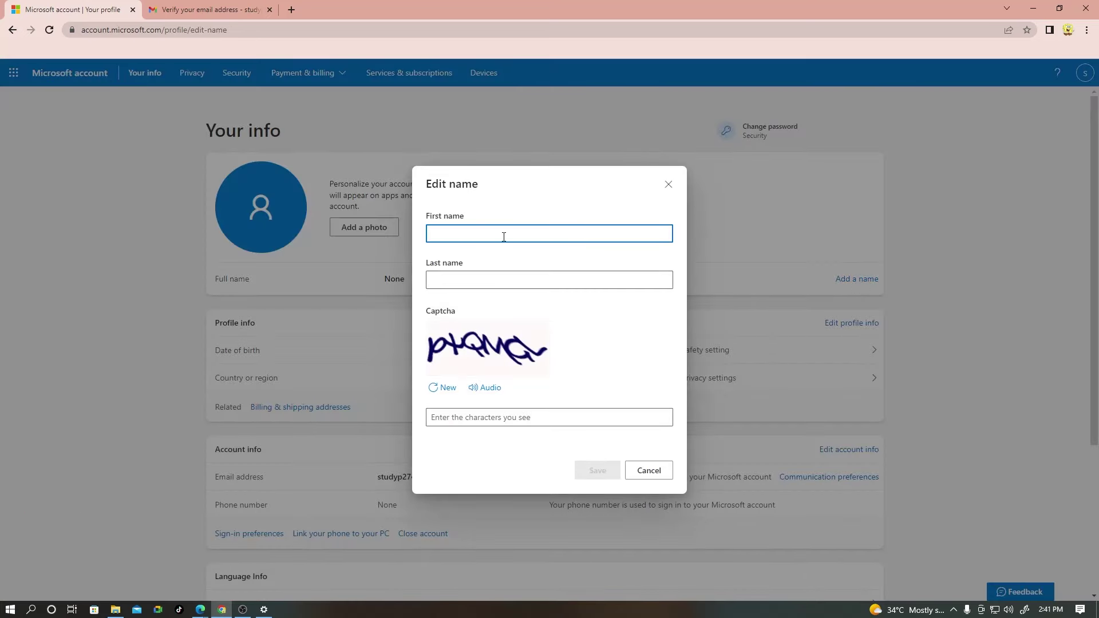
type("Thirdy")
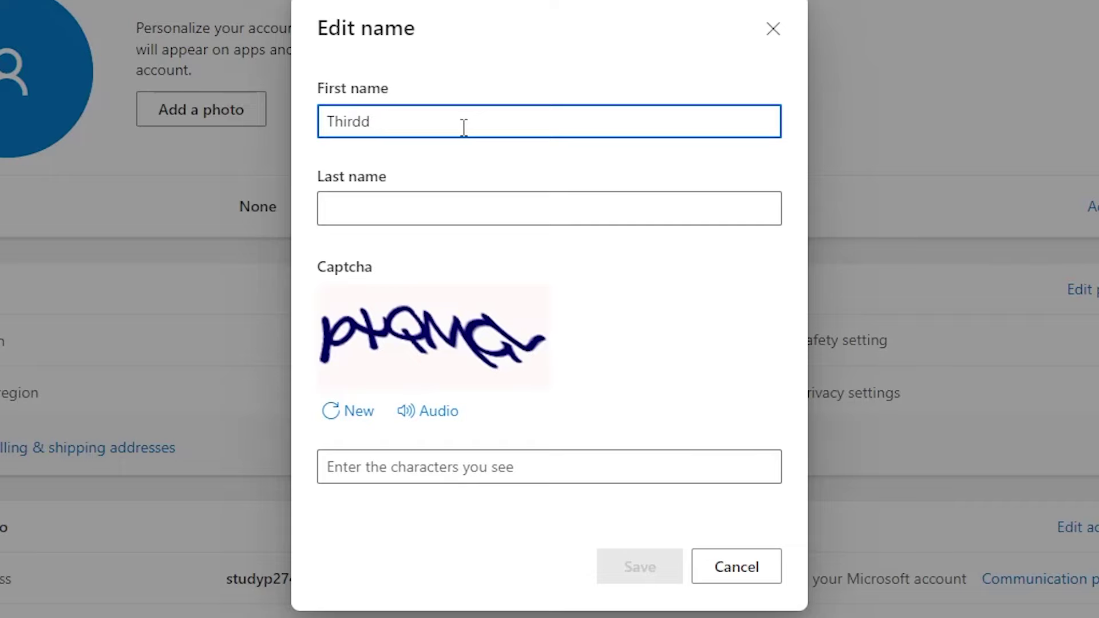
key("Tab")
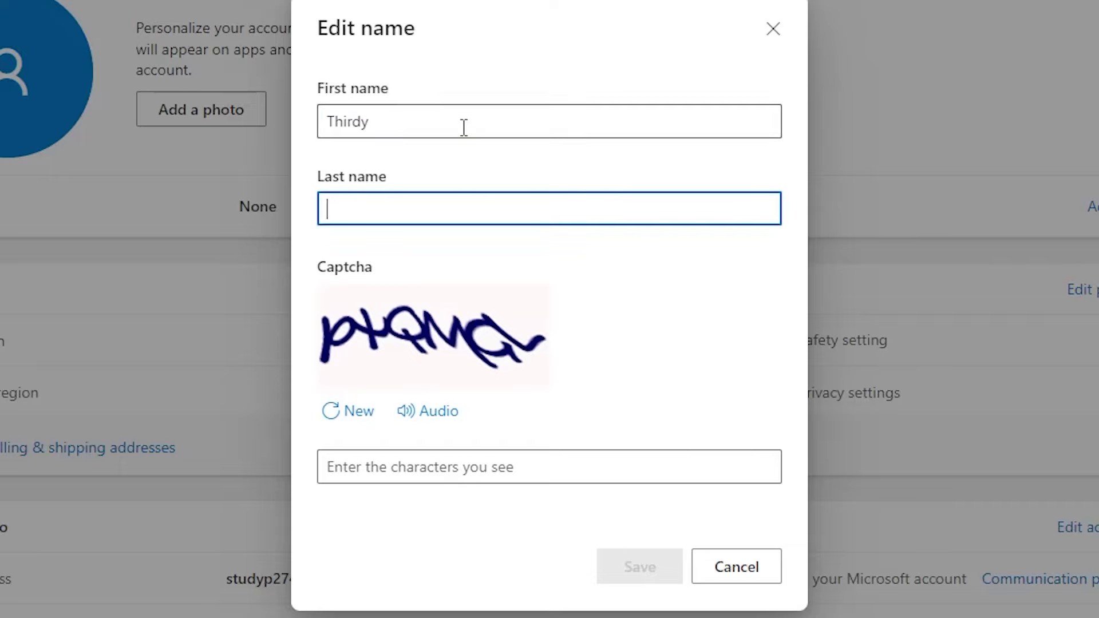
type("Dacoder")
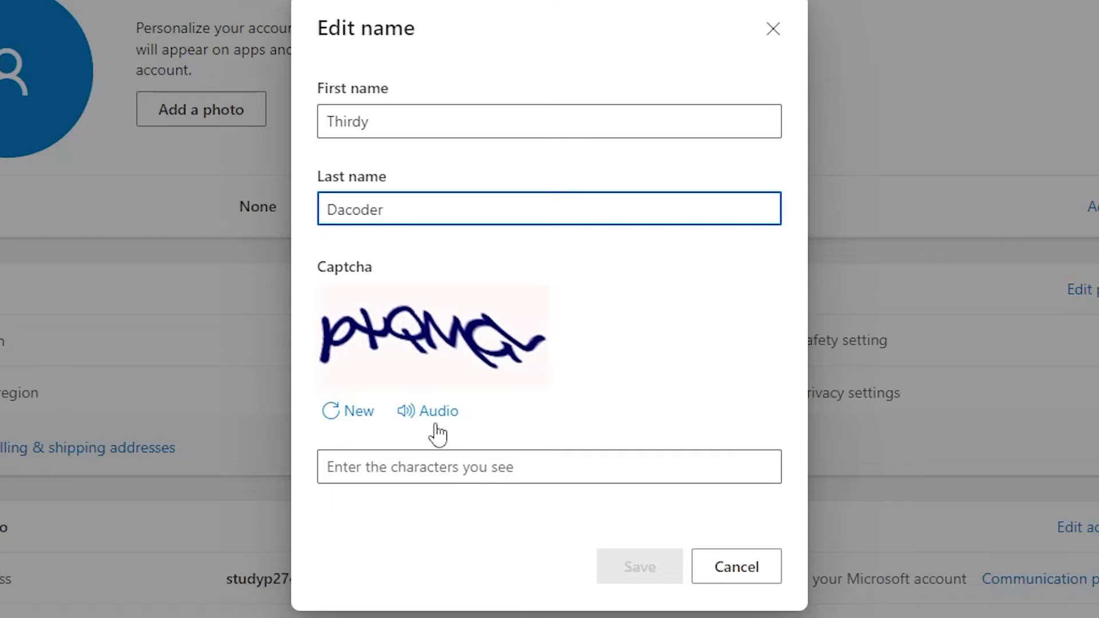
- Refresh the captcha, enter its answer and save the new name
left_click(385, 465)
left_click(359, 413)
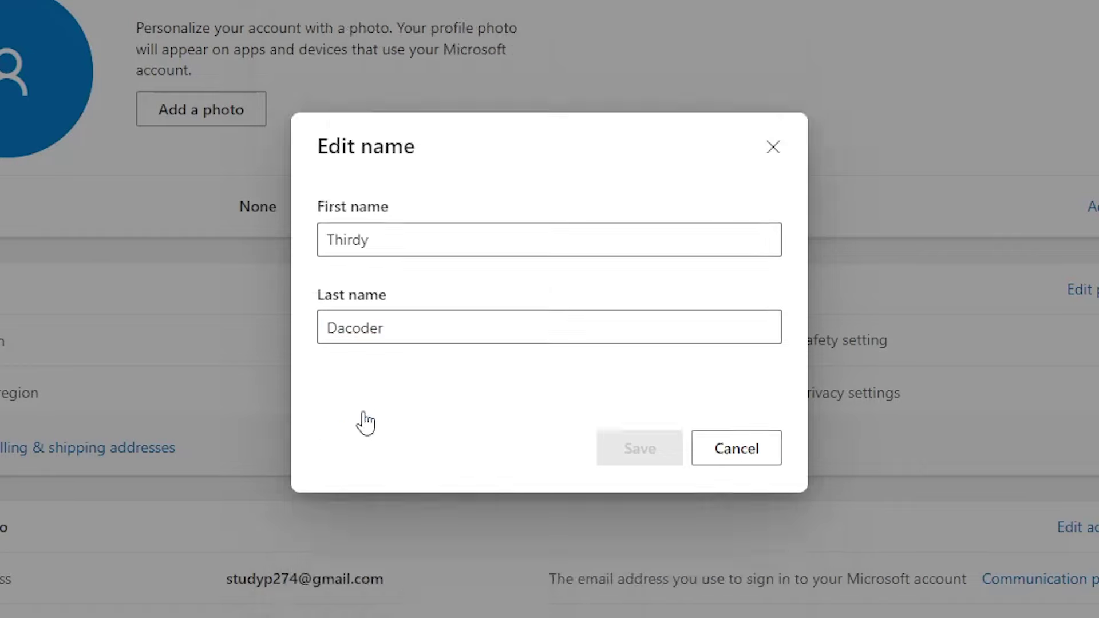
left_click(383, 466)
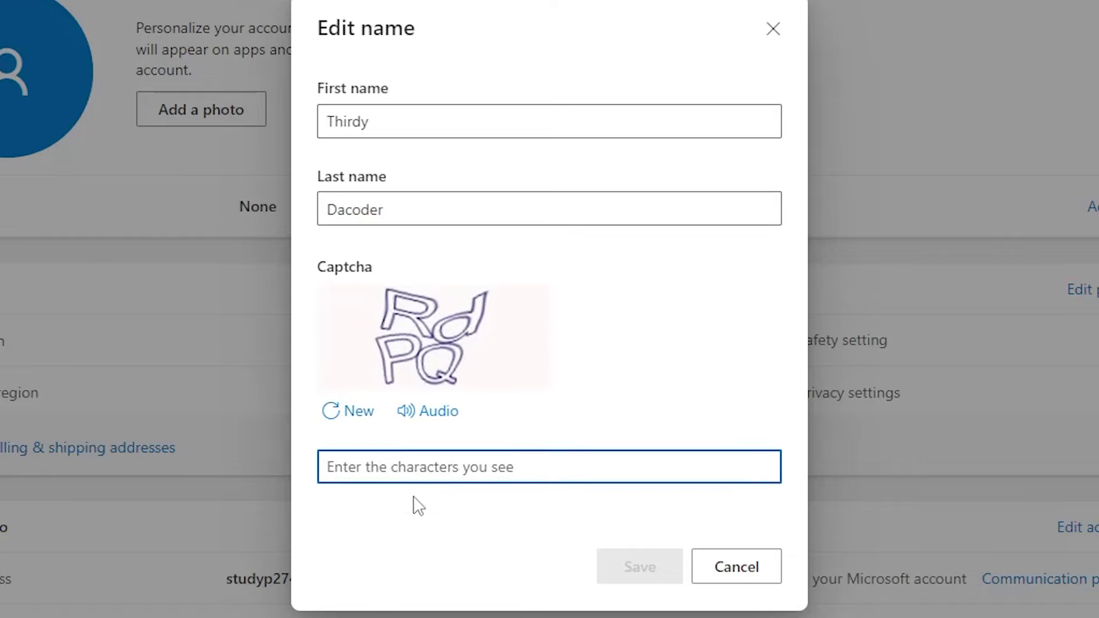
type("RdPQ")
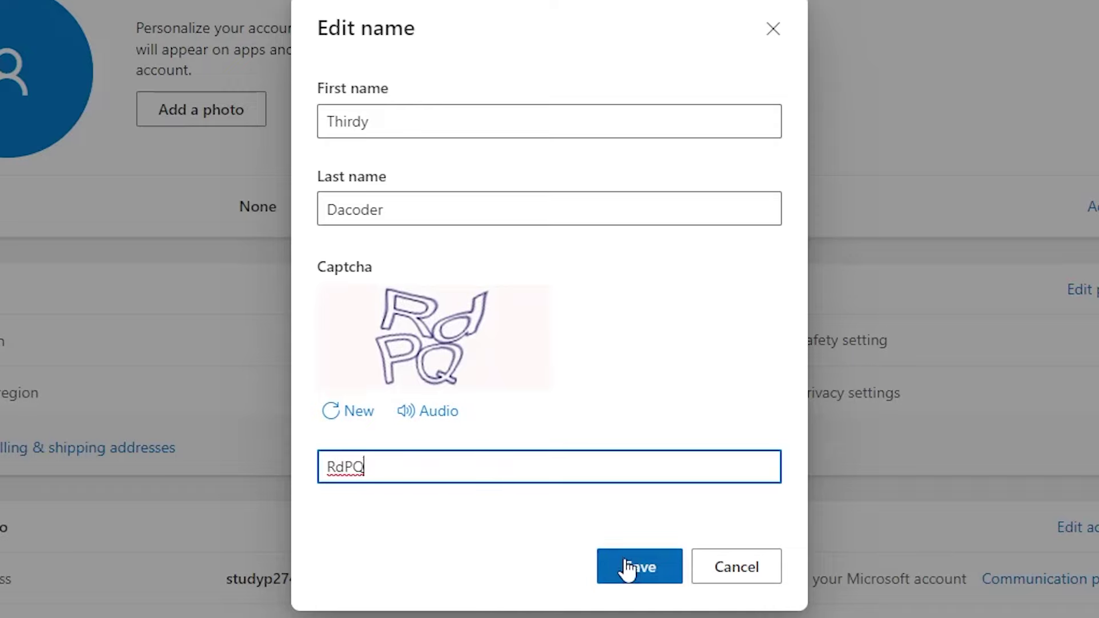
left_click(628, 567)
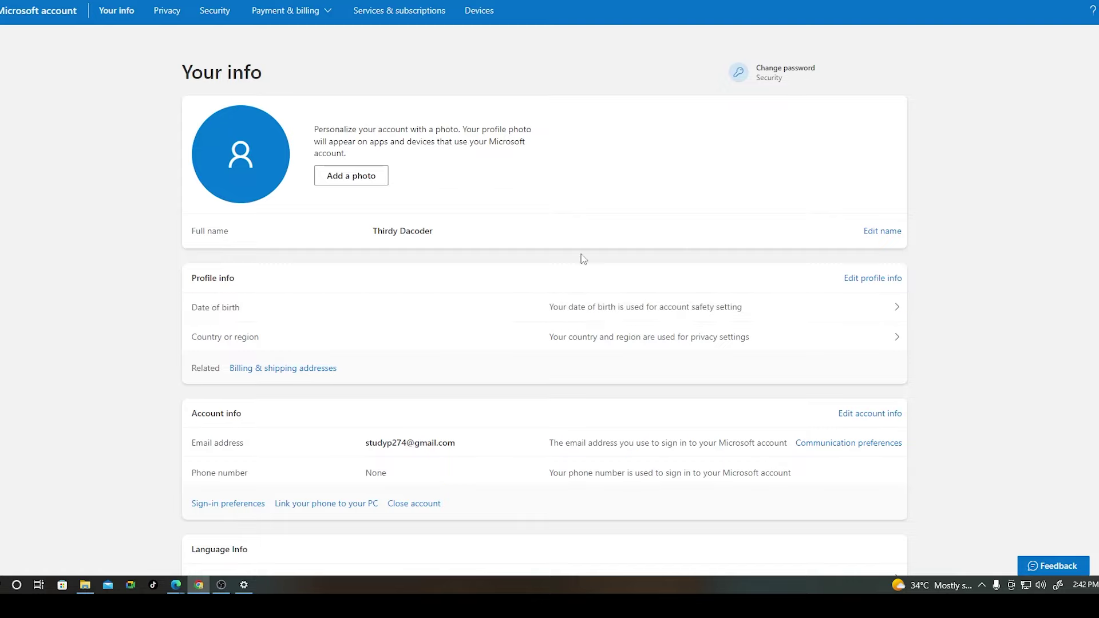
- In a new tab, search 'microsoft developer program', open the Microsoft 365 Dev Center and choose Join now
key("ctrl+t")
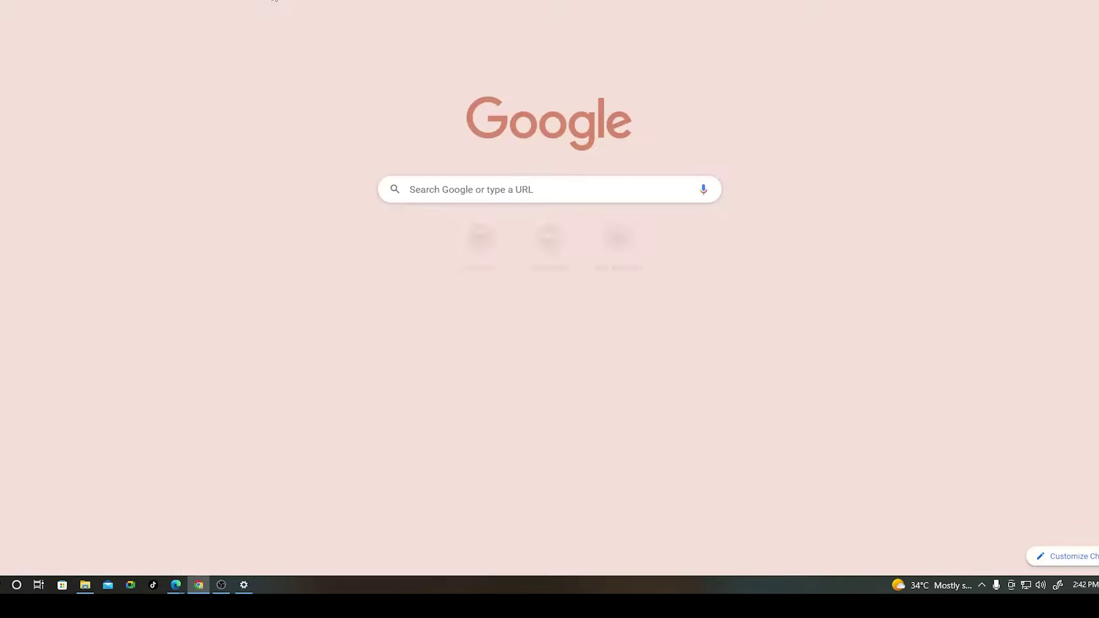
type("microsoft developer program")
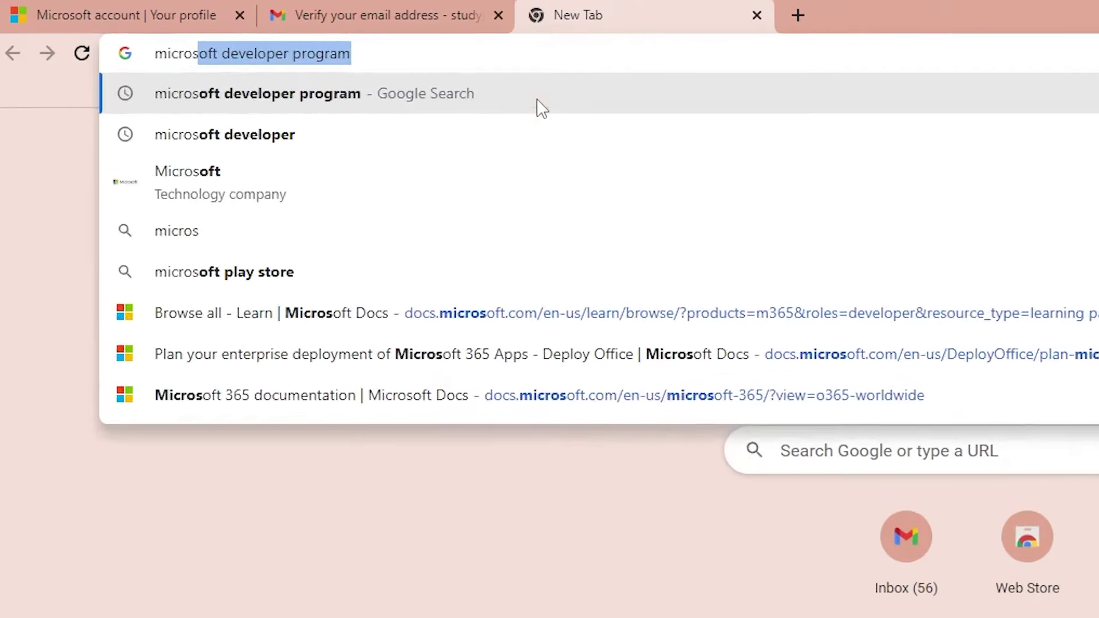
left_click(280, 22)
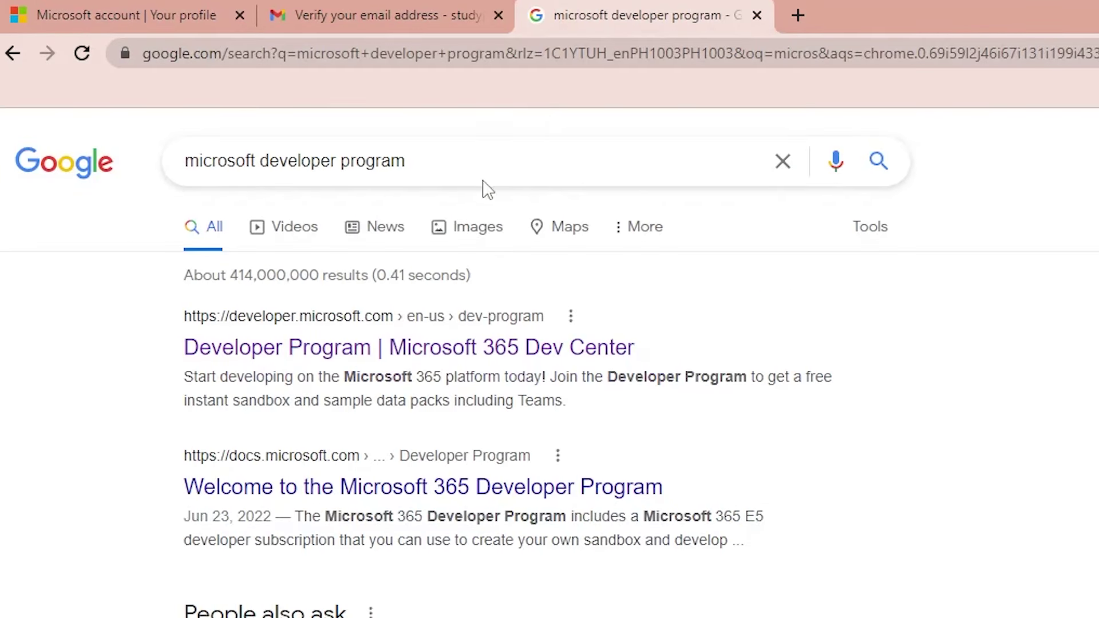
left_click(518, 359)
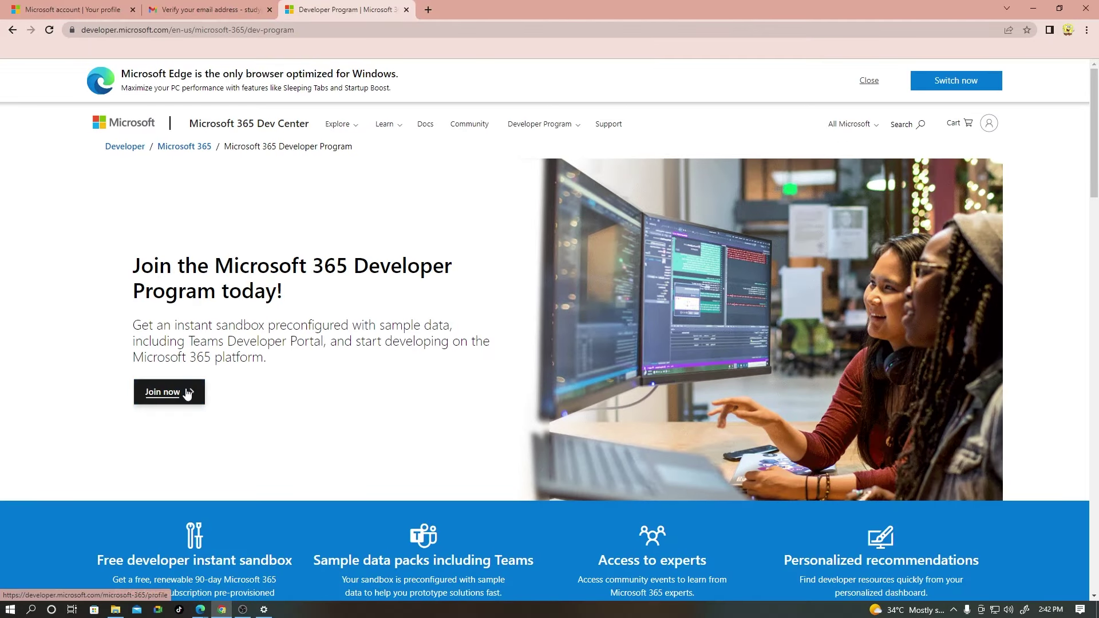
left_click(227, 430)
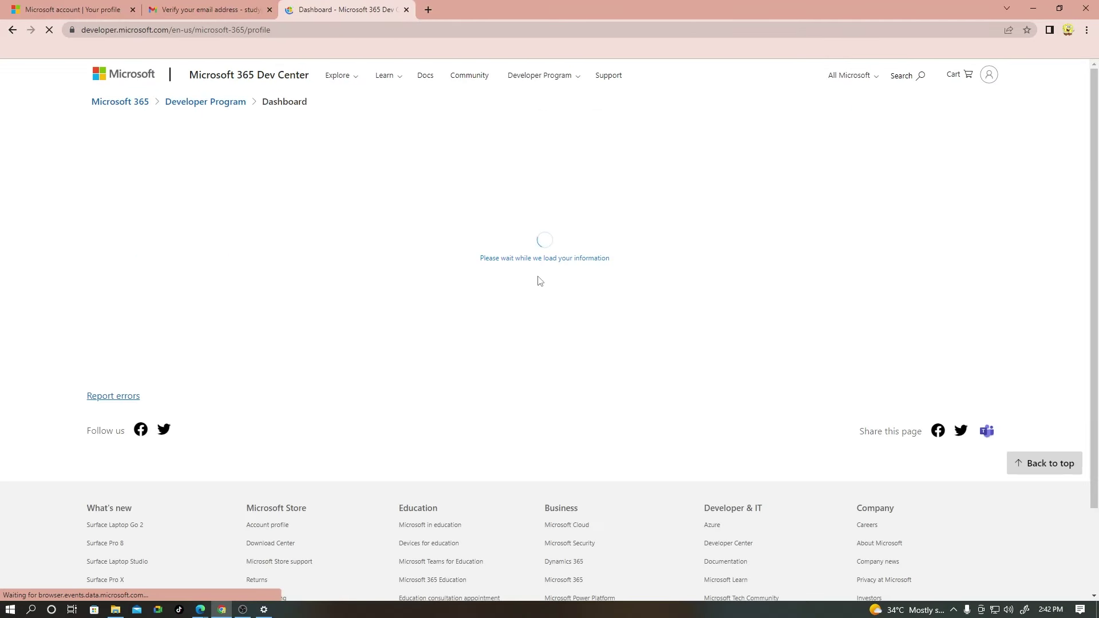
left_click_drag(396, 233, 726, 244)
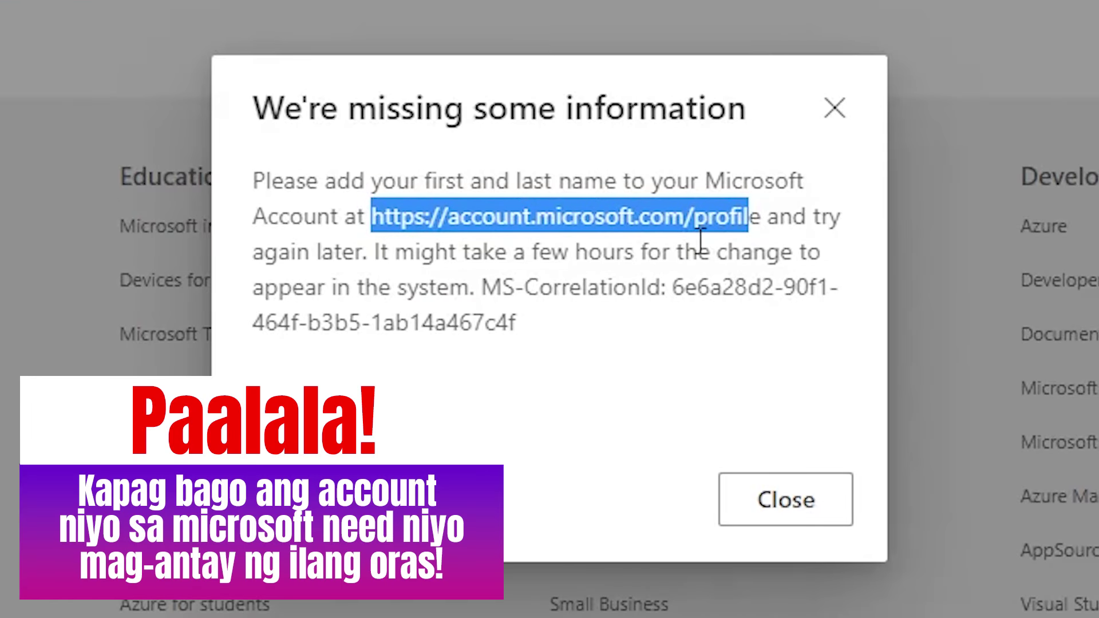
left_click_drag(375, 221, 706, 231)
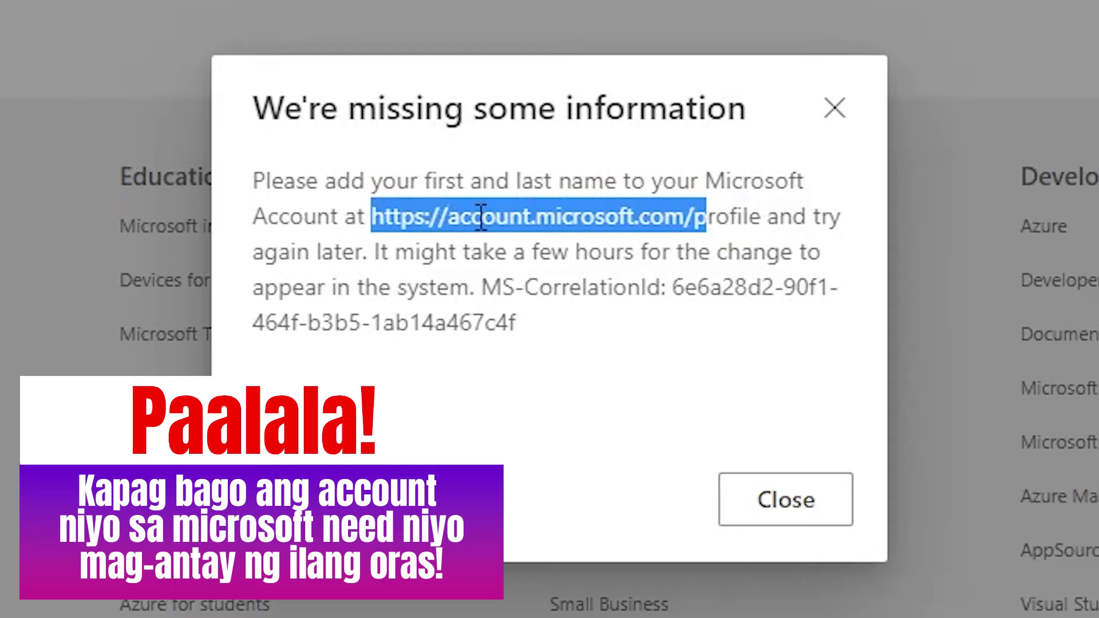
left_click_drag(427, 180, 617, 182)
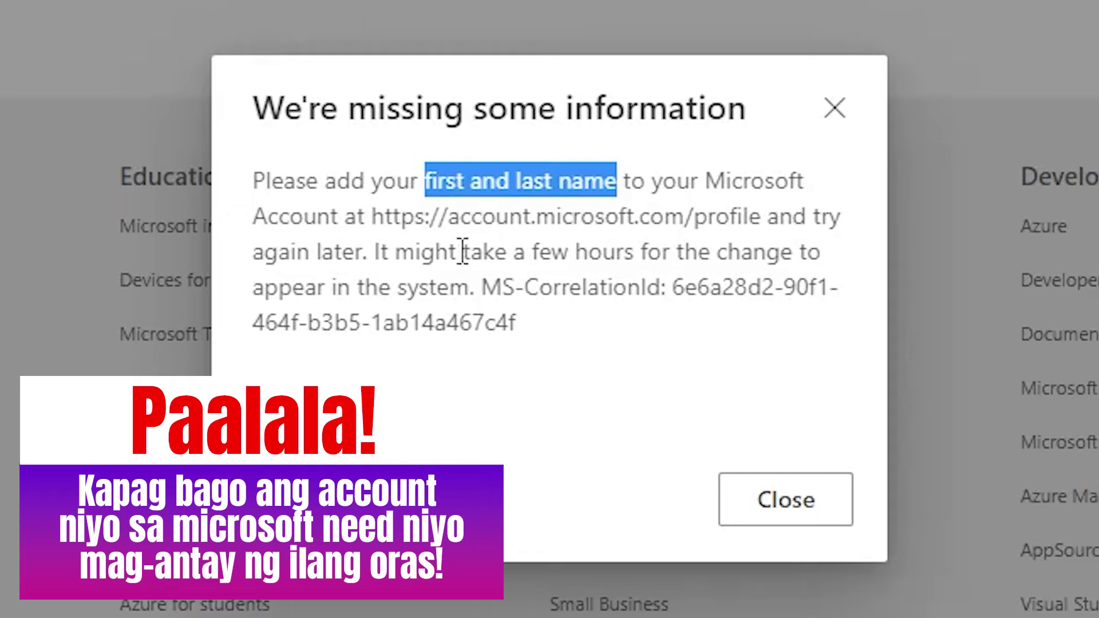
left_click_drag(532, 259, 633, 260)
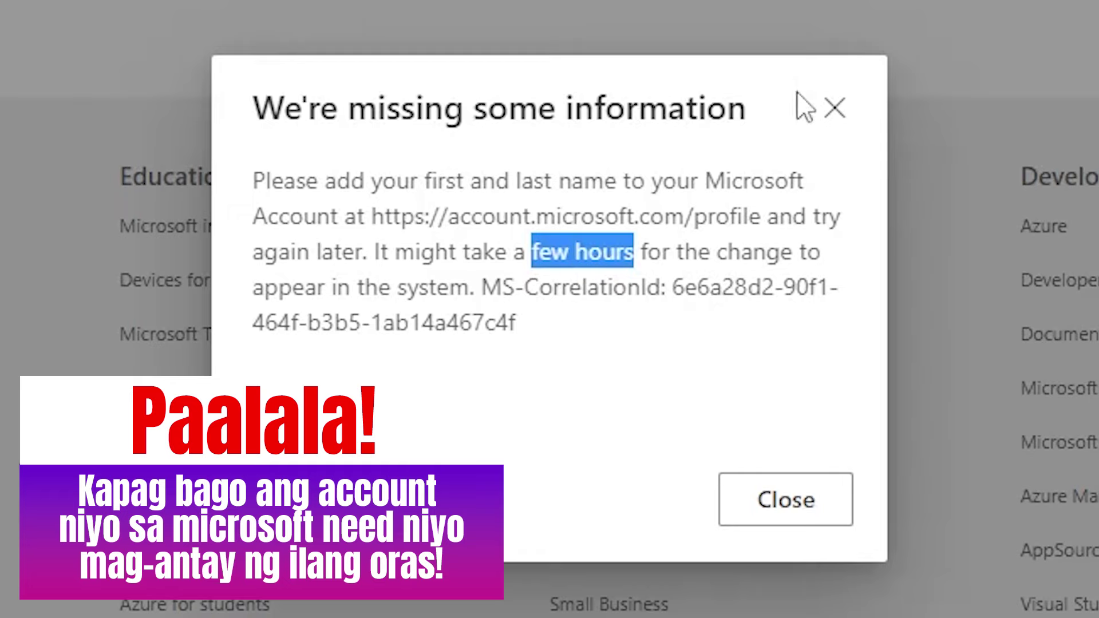
left_click_drag(541, 259, 588, 260)
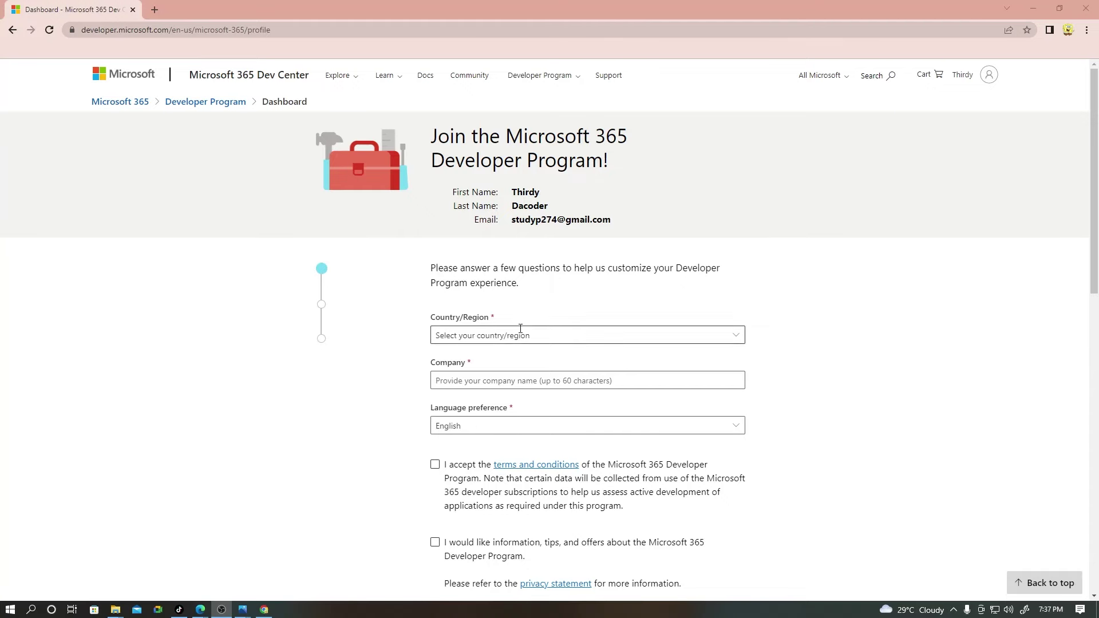
scroll(856, 415, "down", 1)
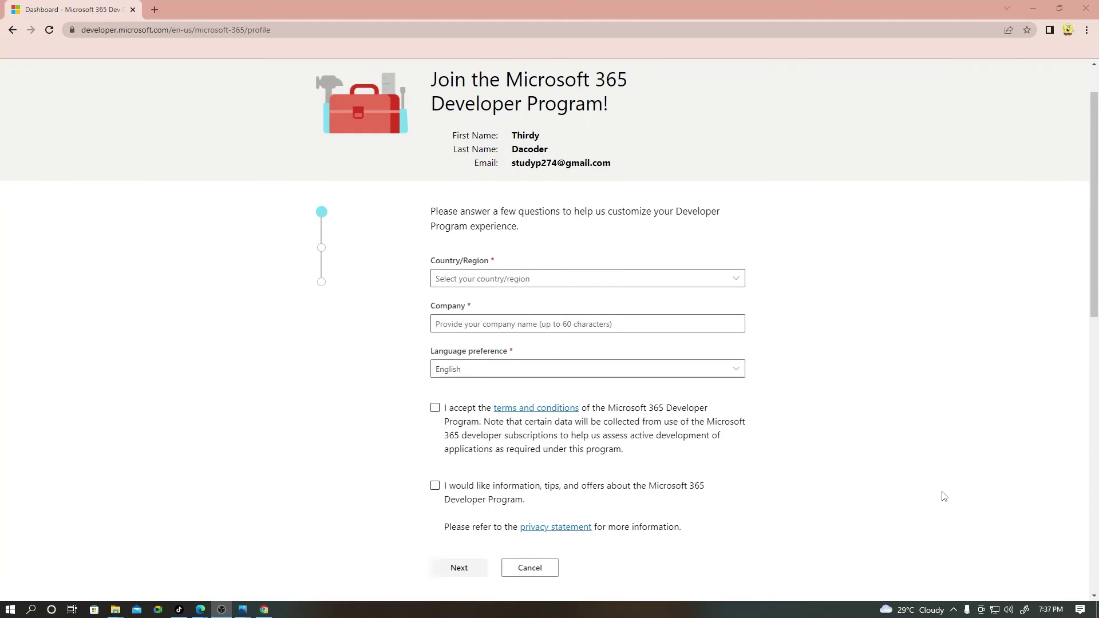
scroll(890, 483, "up", 1)
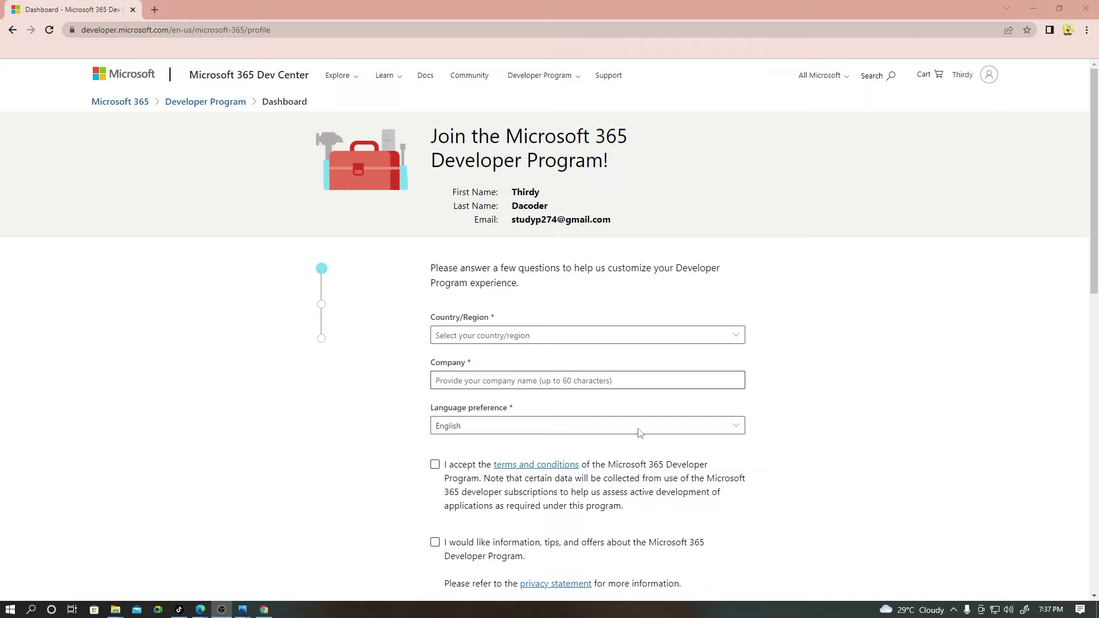
left_click(985, 78)
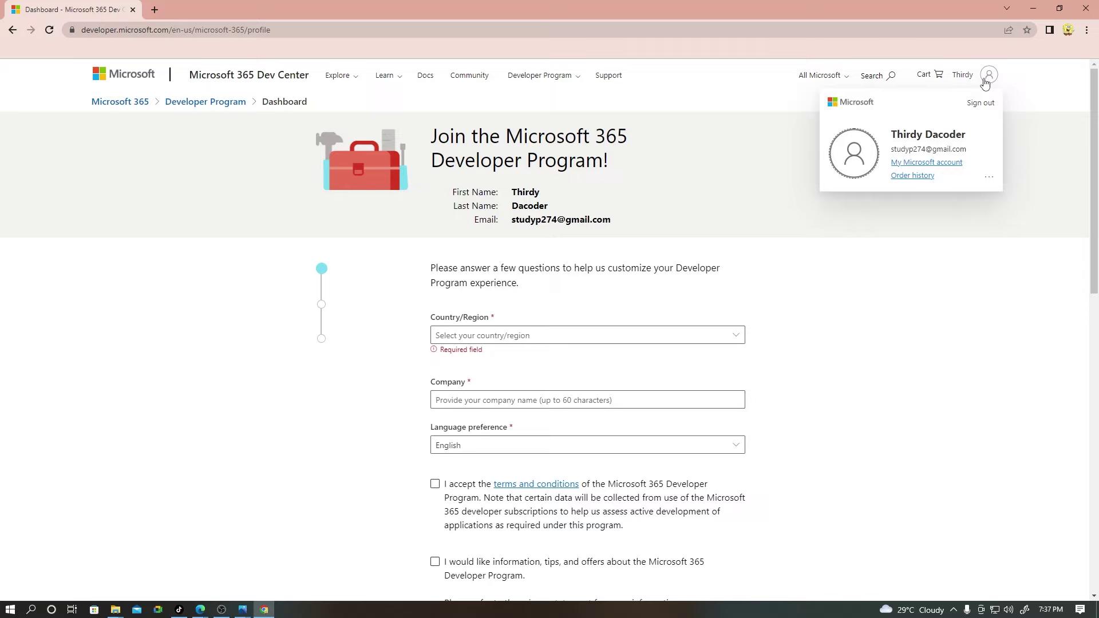
left_click(985, 83)
left_click(985, 83)
left_click_drag(892, 136, 918, 130)
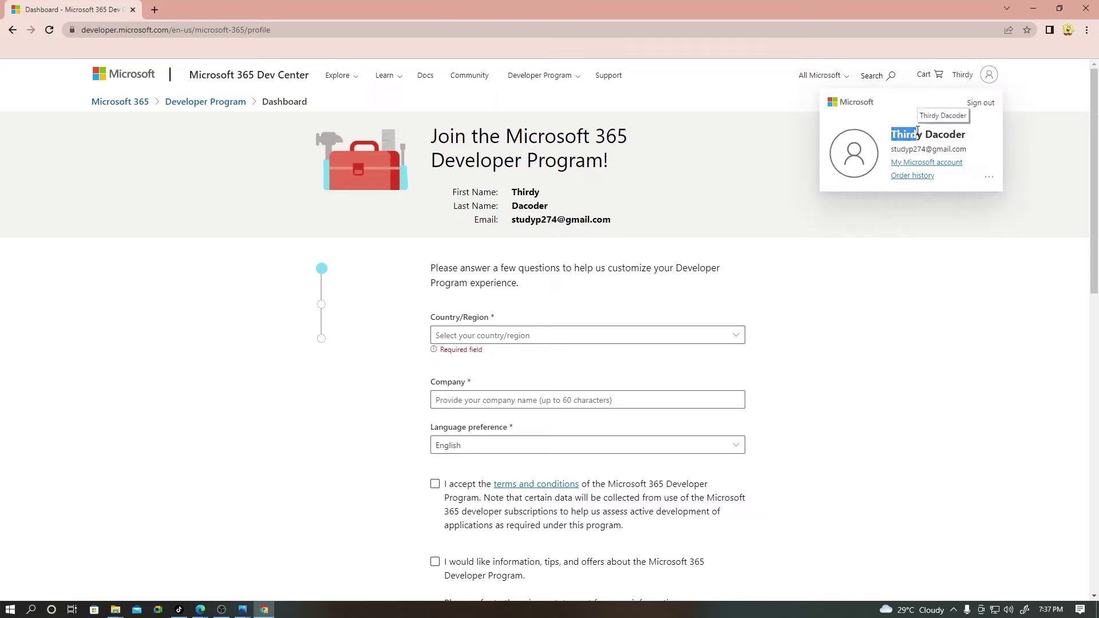
double_click(946, 134)
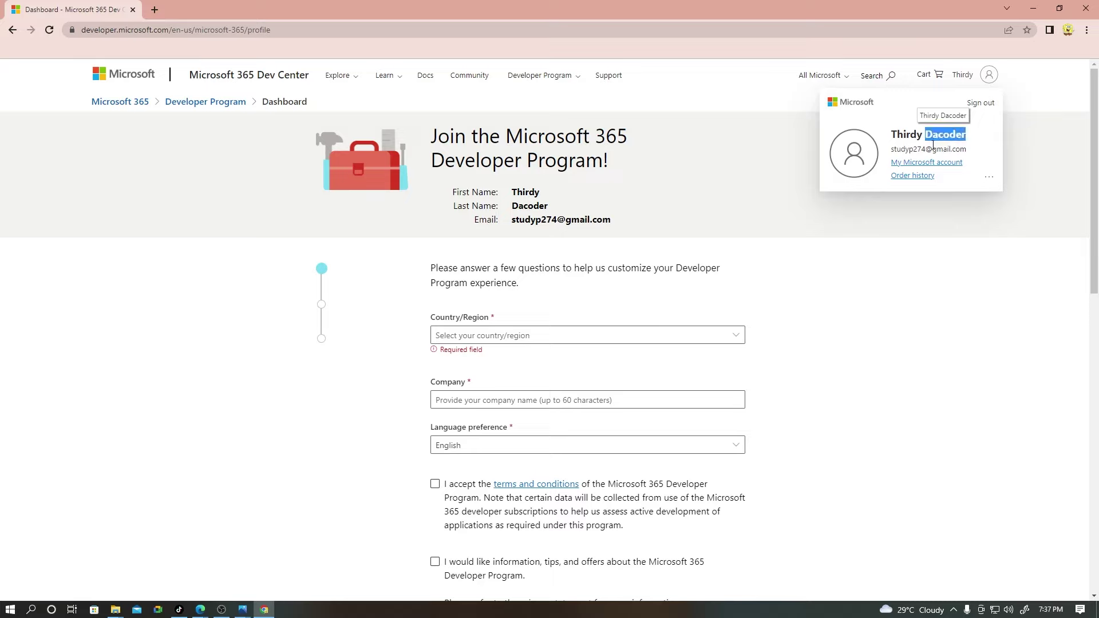
left_click(903, 312)
scroll(487, 314, "down", 1)
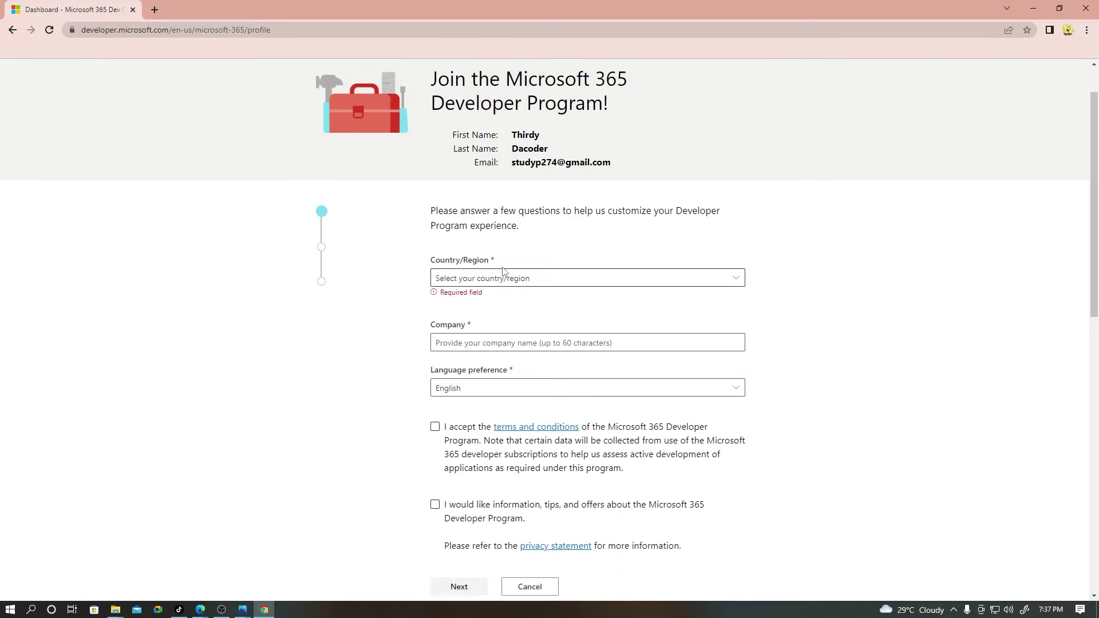
scroll(511, 277, "up", 1)
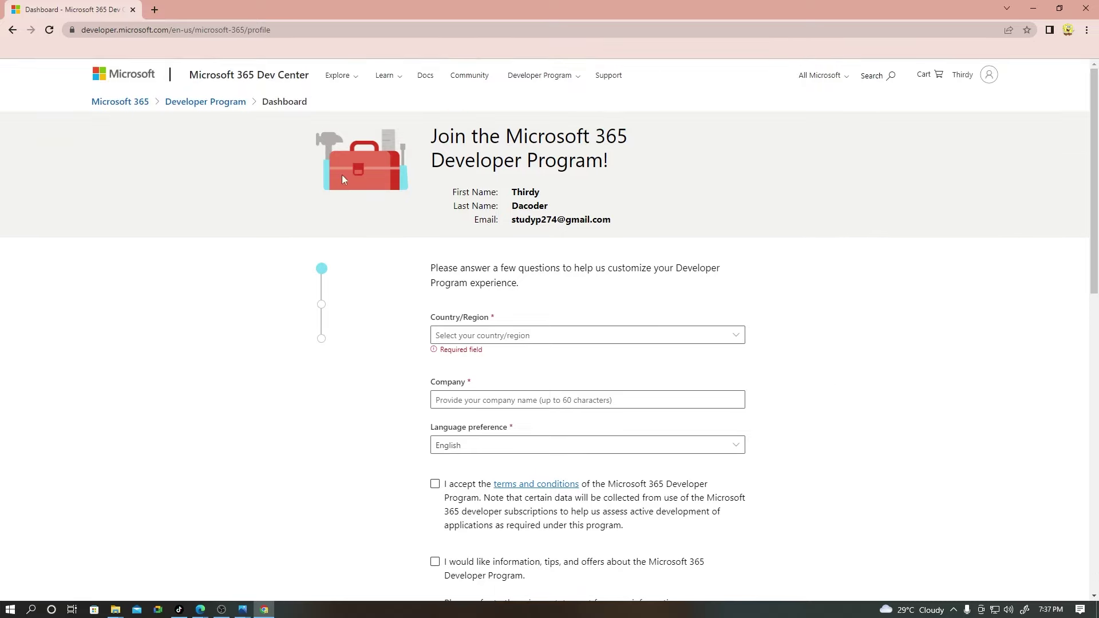
scroll(450, 312, "down", 1)
- Choose Philippines as the country/region and enter the company name
left_click(509, 277)
scroll(509, 486, "down", 10)
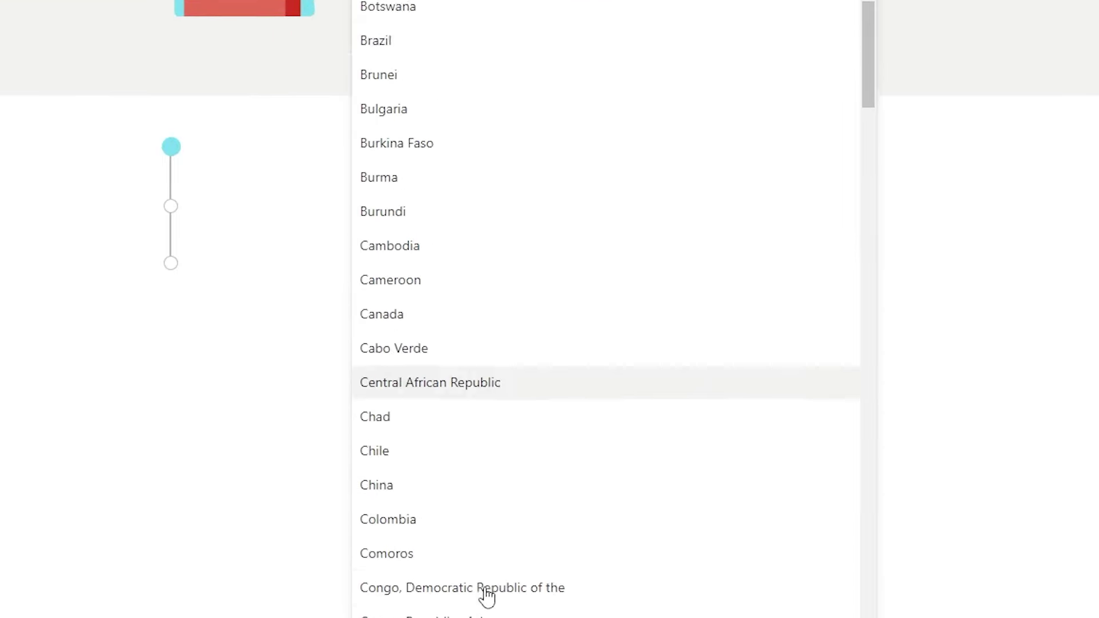
scroll(487, 595, "down", 20)
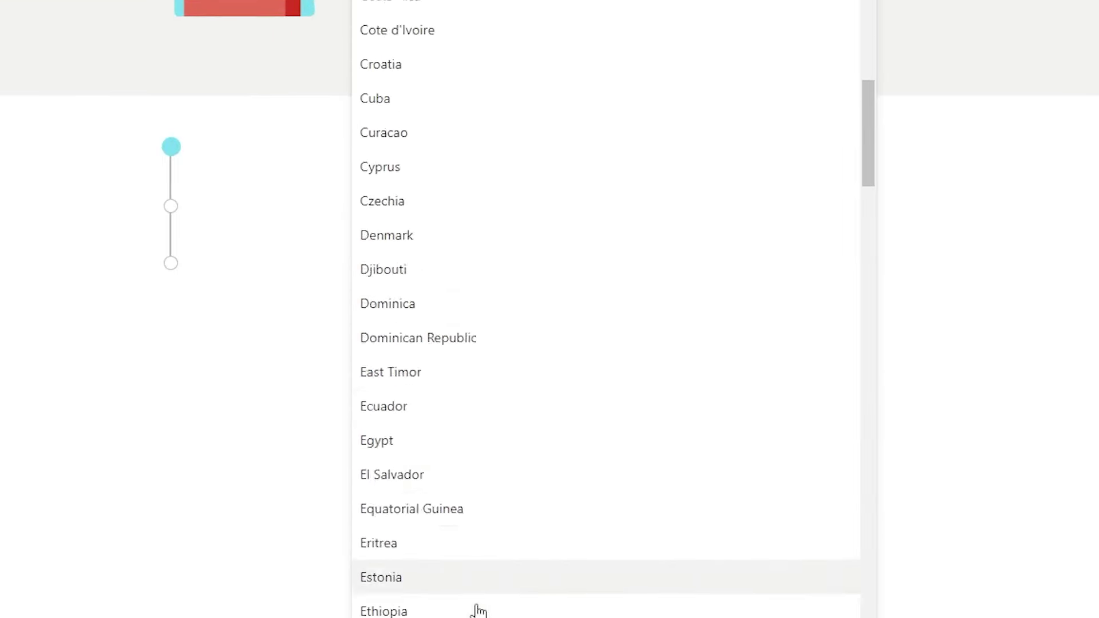
scroll(465, 616, "down", 18)
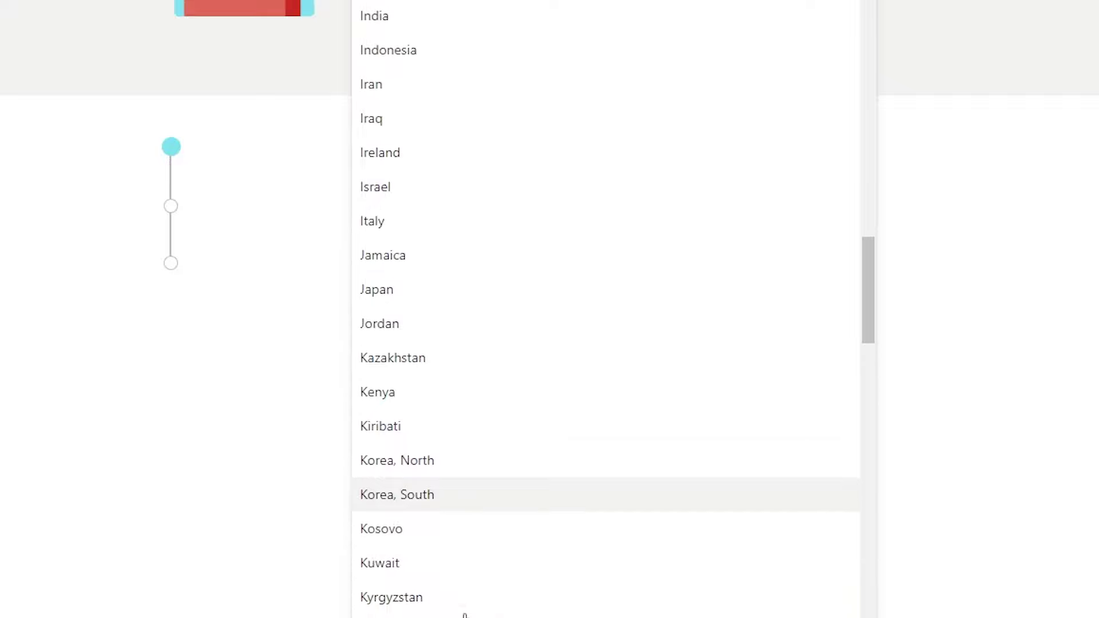
scroll(464, 616, "down", 17)
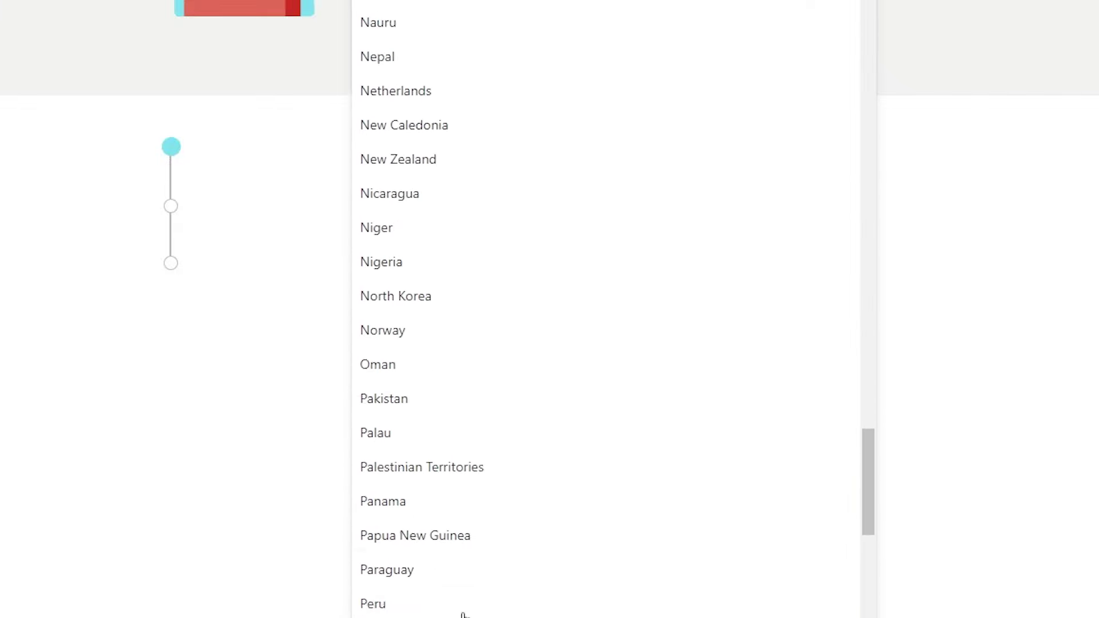
left_click(394, 447)
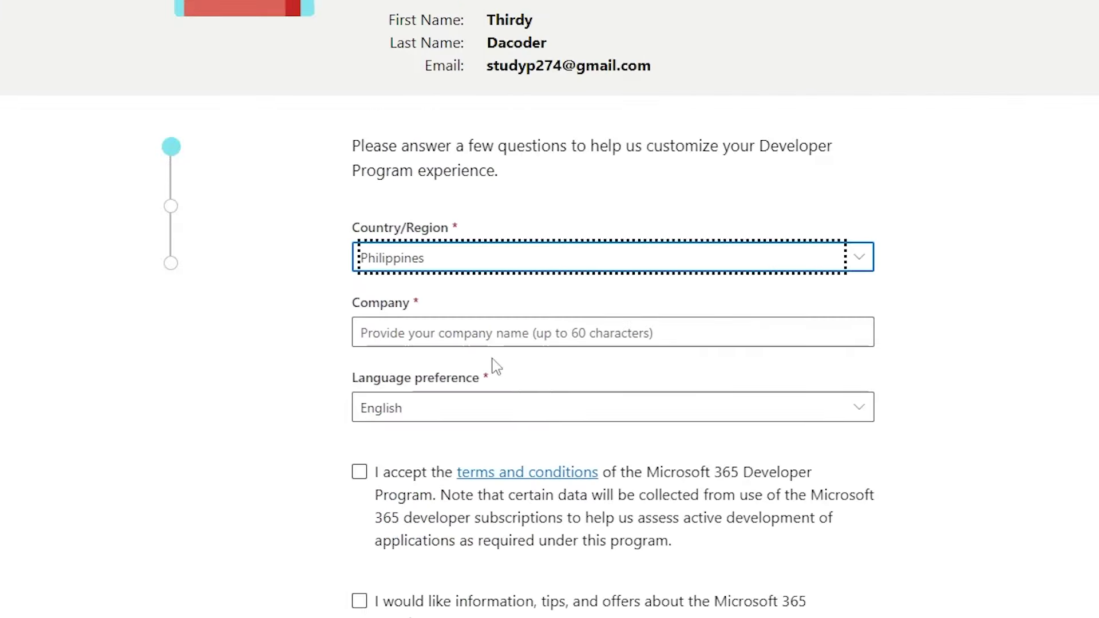
left_click(499, 337)
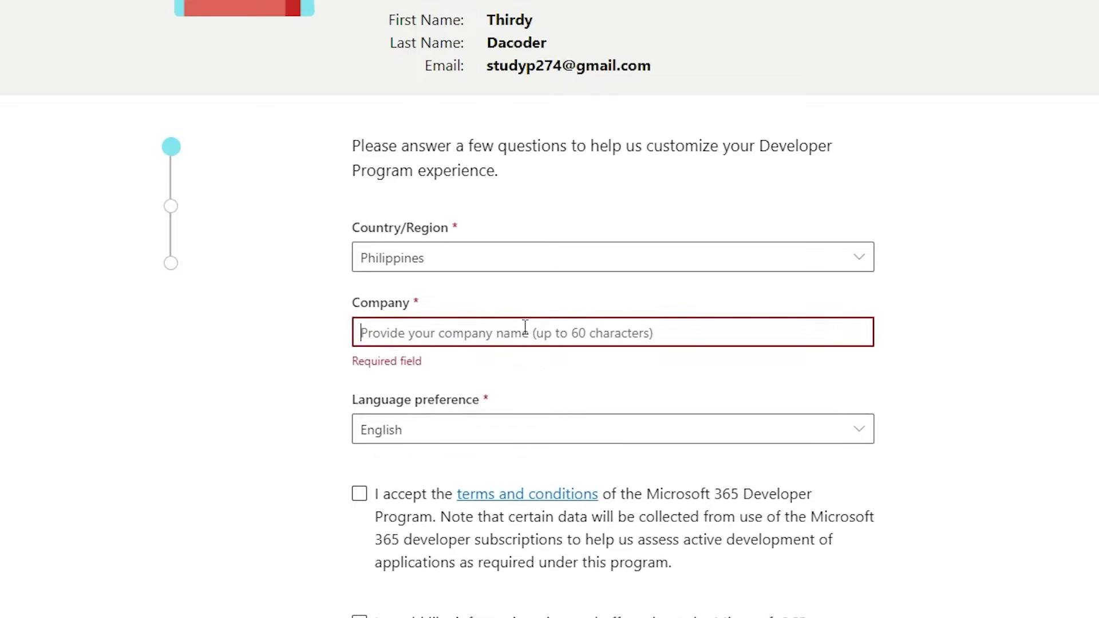
type("Thirdy")
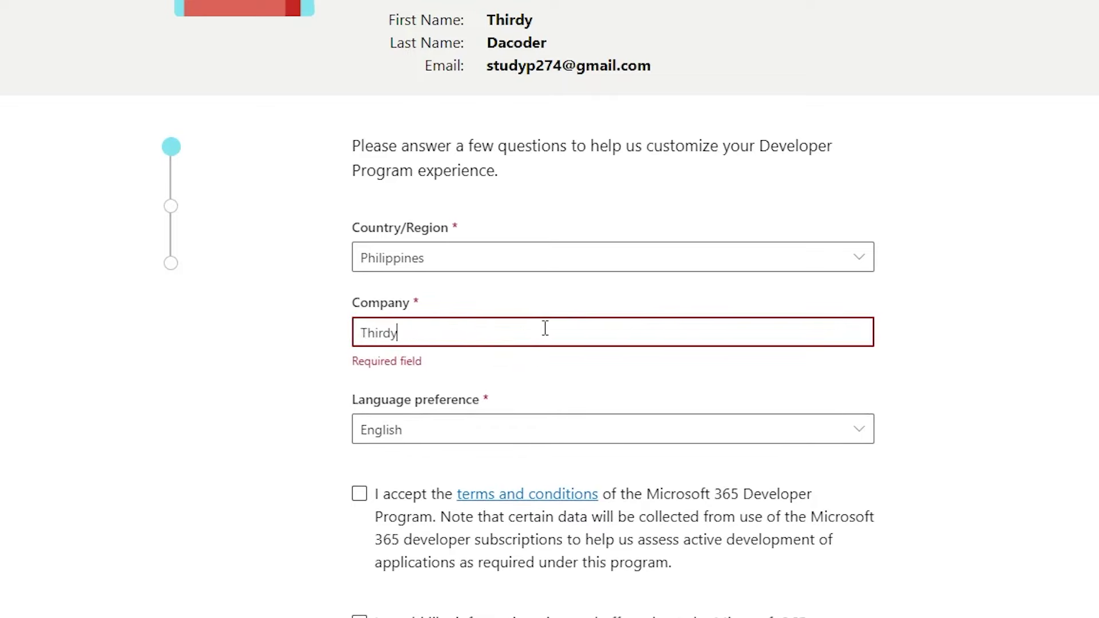
type(" Dacoder")
- Accept the terms and conditions, opt in to tips and offers, and continue
scroll(458, 292, "down", 3)
left_click(367, 283)
left_click(359, 412)
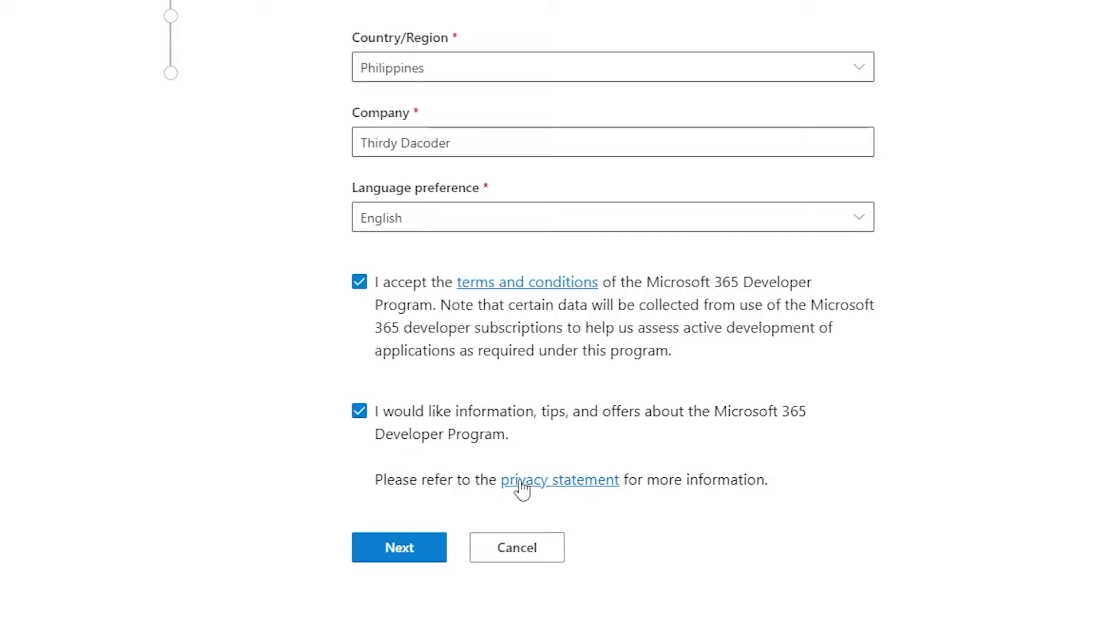
left_click(404, 544)
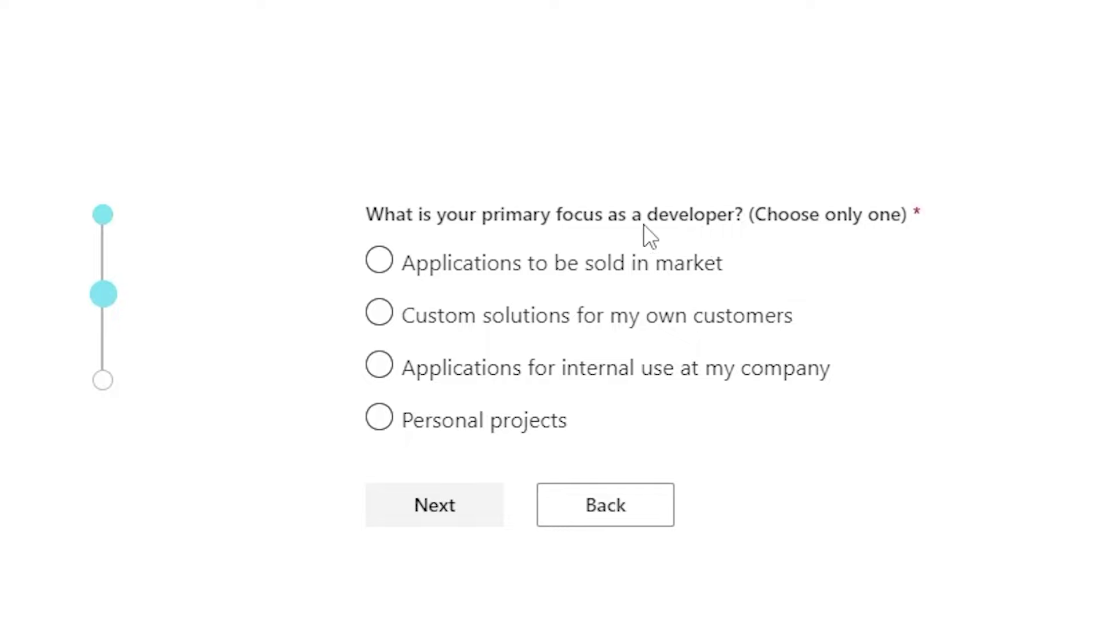
- Pick Personal projects as the focus, add Microsoft Teams and Power Platform interests, and save
left_click(473, 428)
left_click(456, 504)
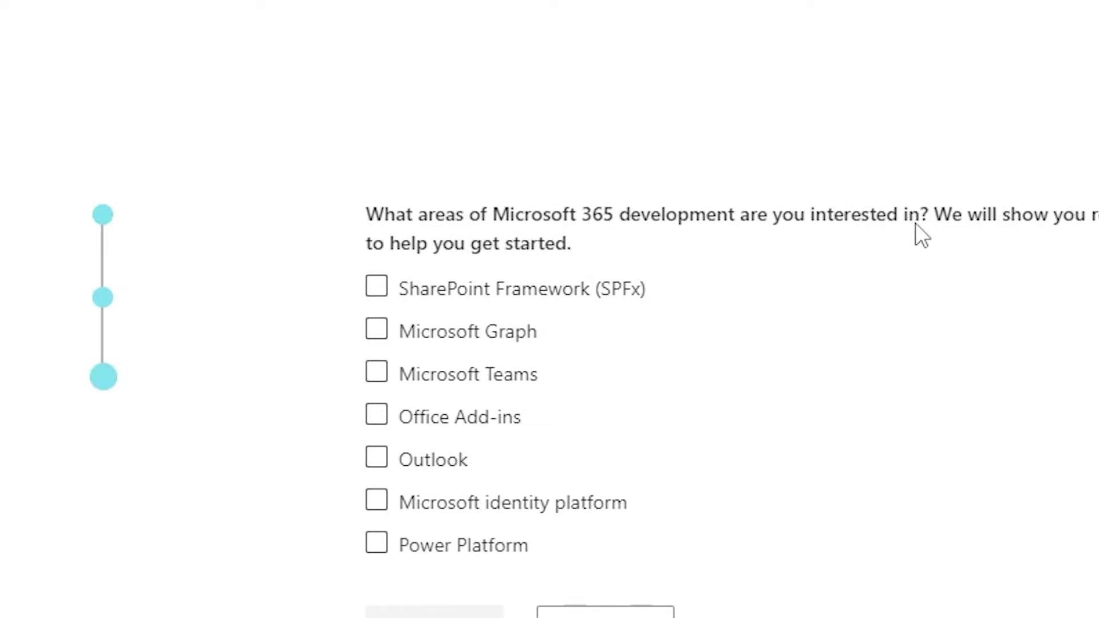
left_click(504, 375)
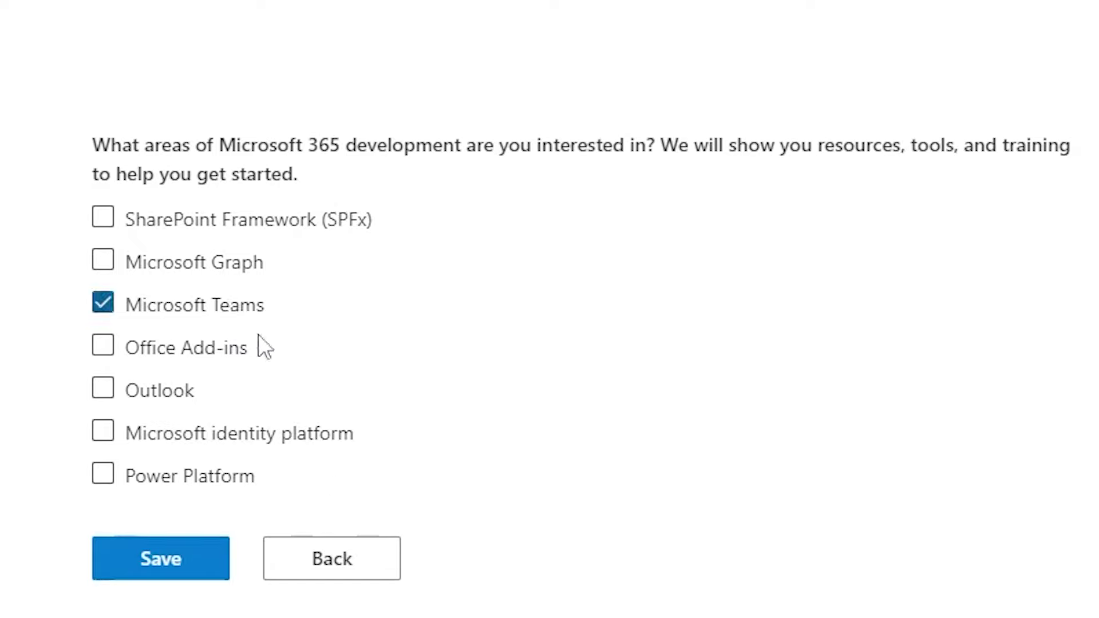
left_click(224, 482)
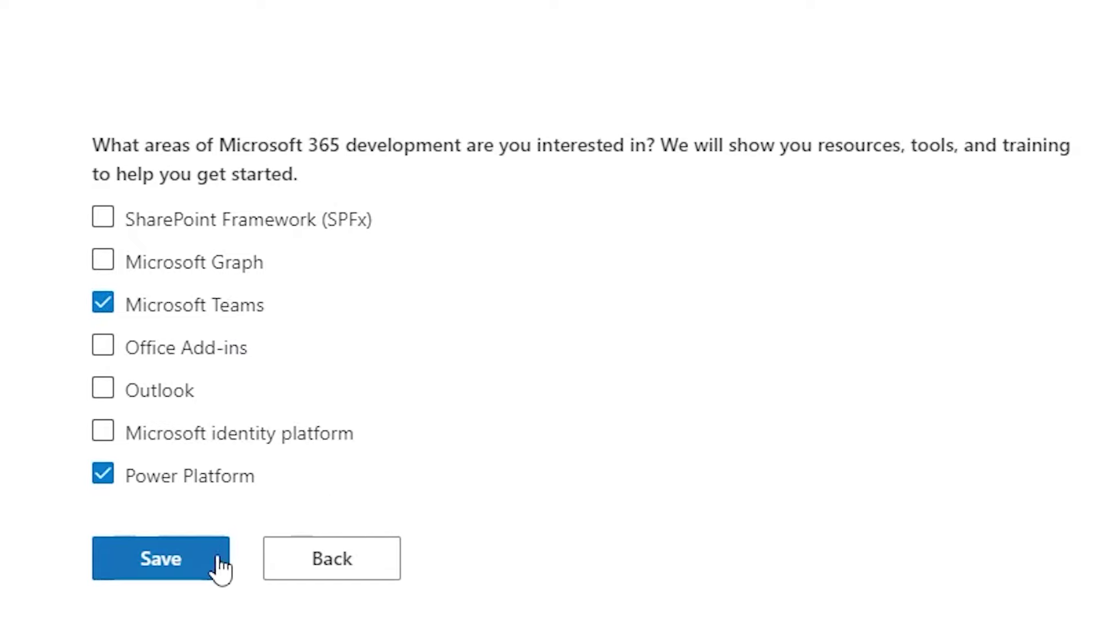
left_click(192, 573)
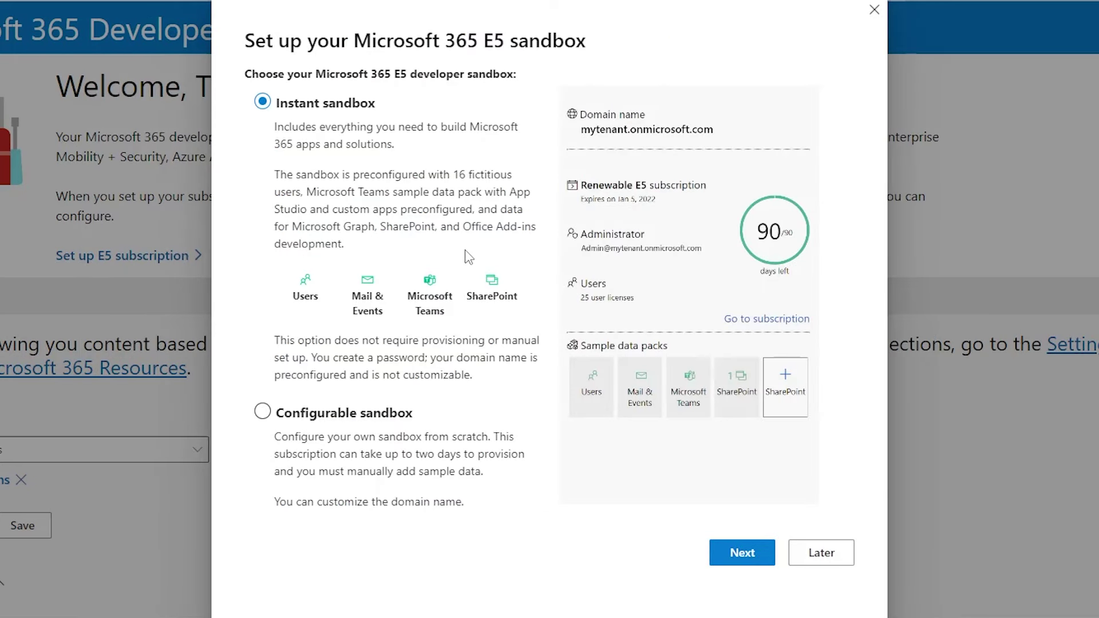
- Choose the configurable sandbox and enter the admin username and sandbox domain name
left_click(401, 426)
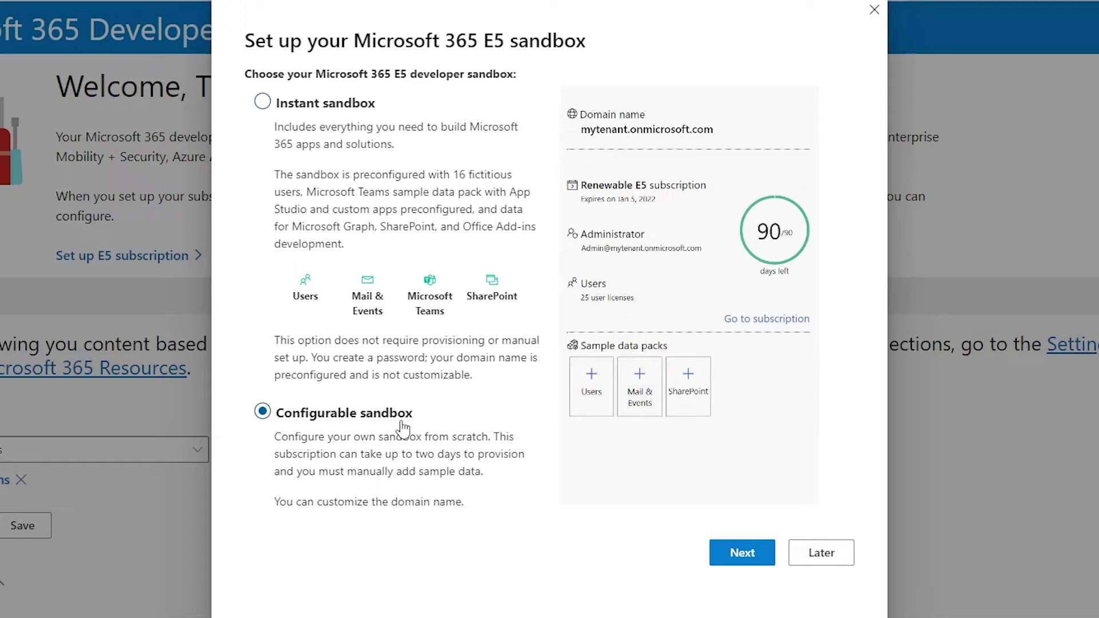
left_click(737, 553)
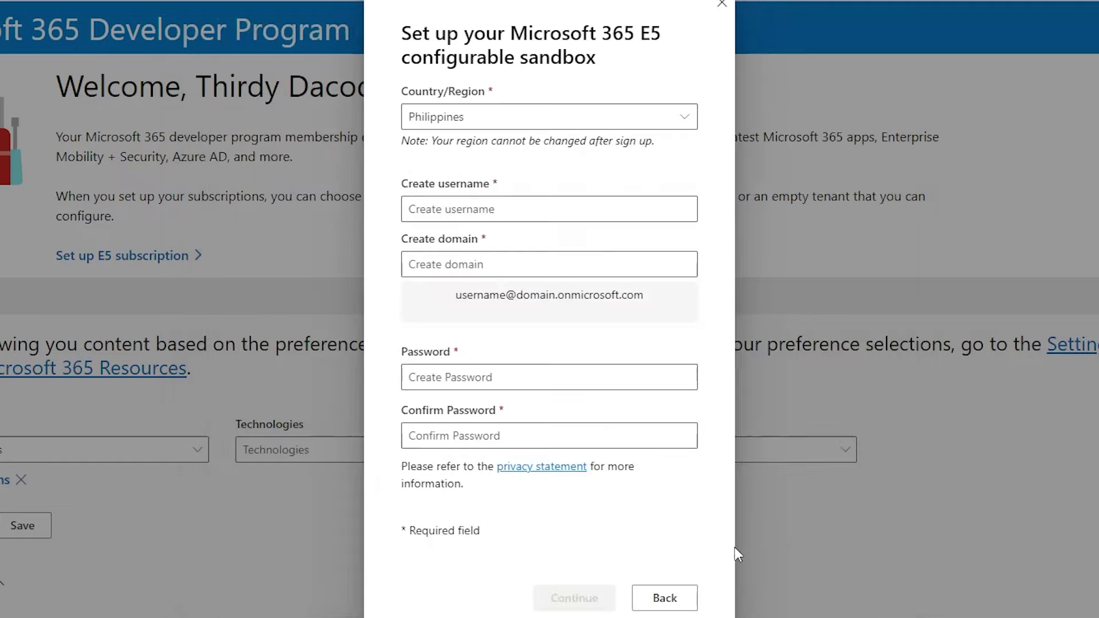
left_click(503, 122)
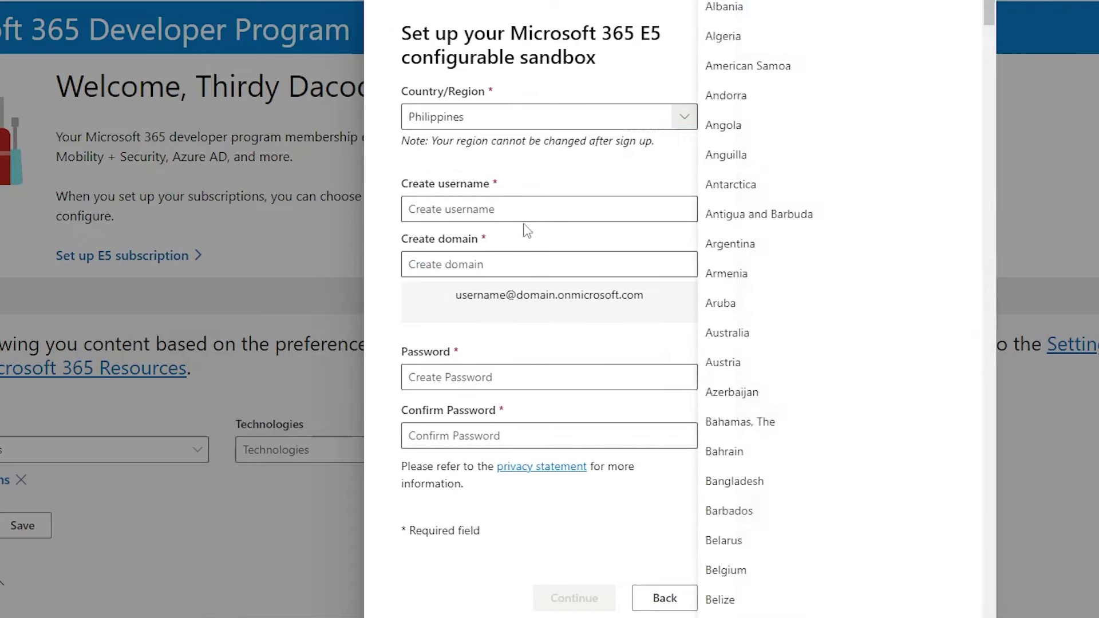
left_click(519, 213)
type("thirdydacod")
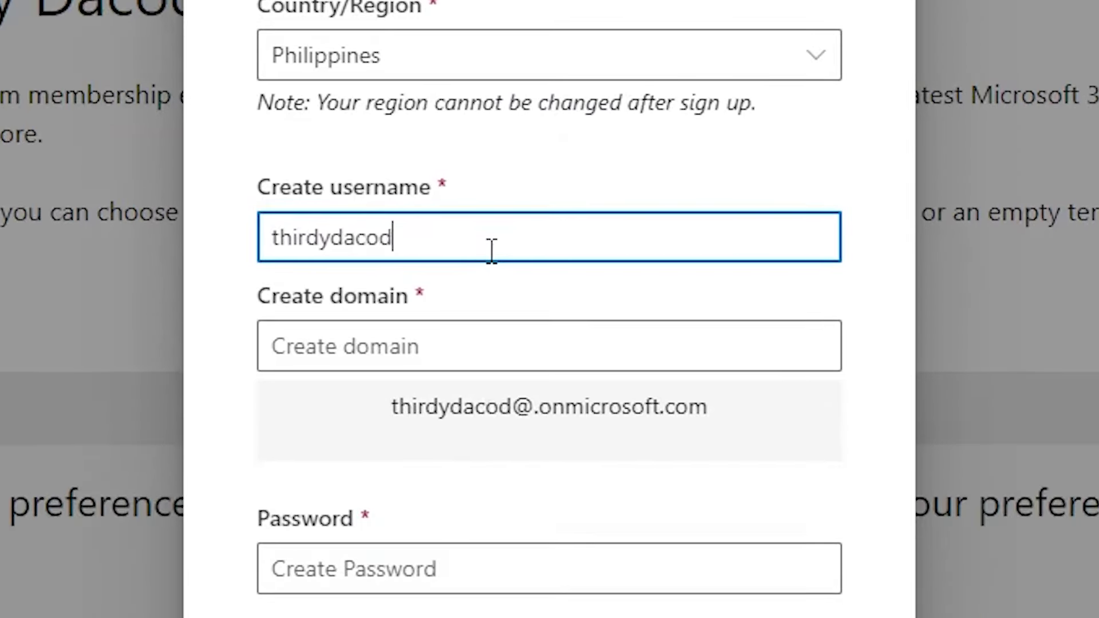
type("er")
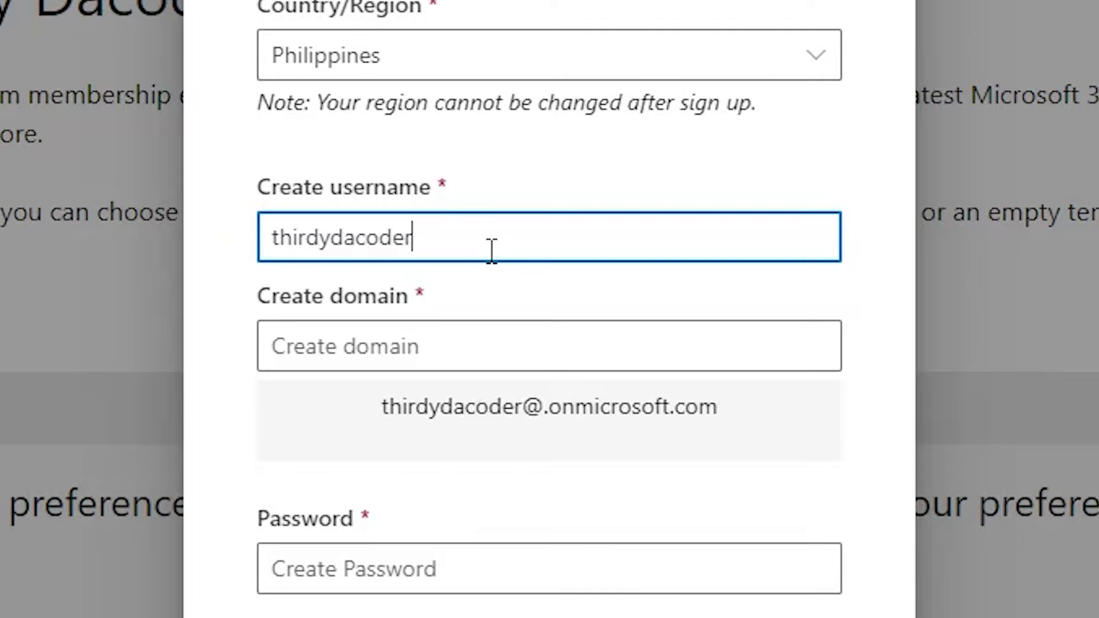
left_click(443, 360)
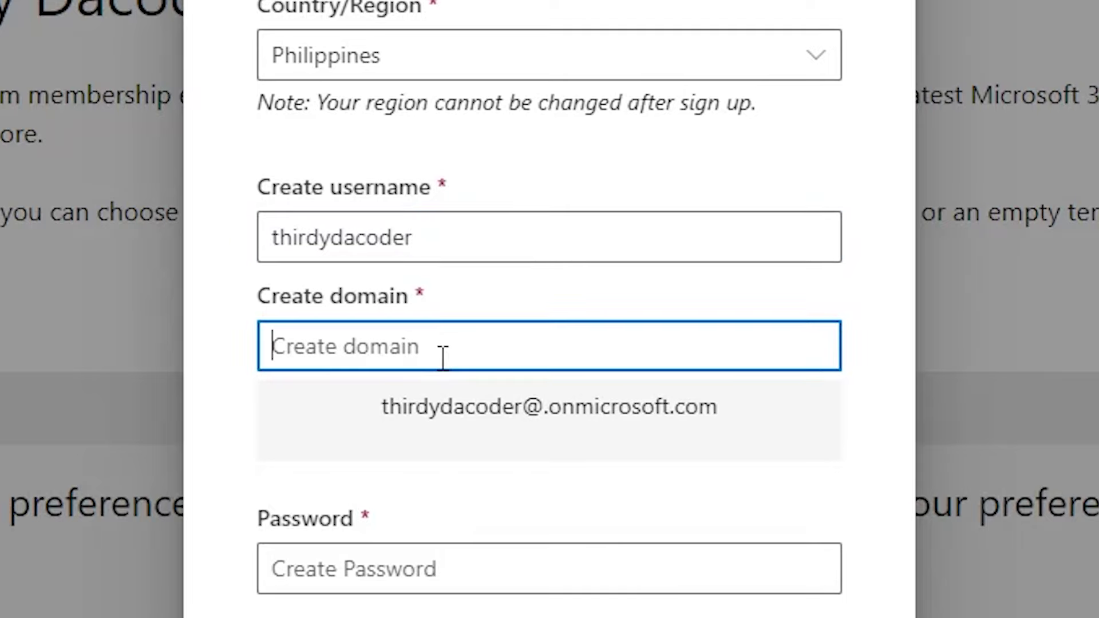
type("third")
key("BackSpace")
key("BackSpace")
key("BackSpace")
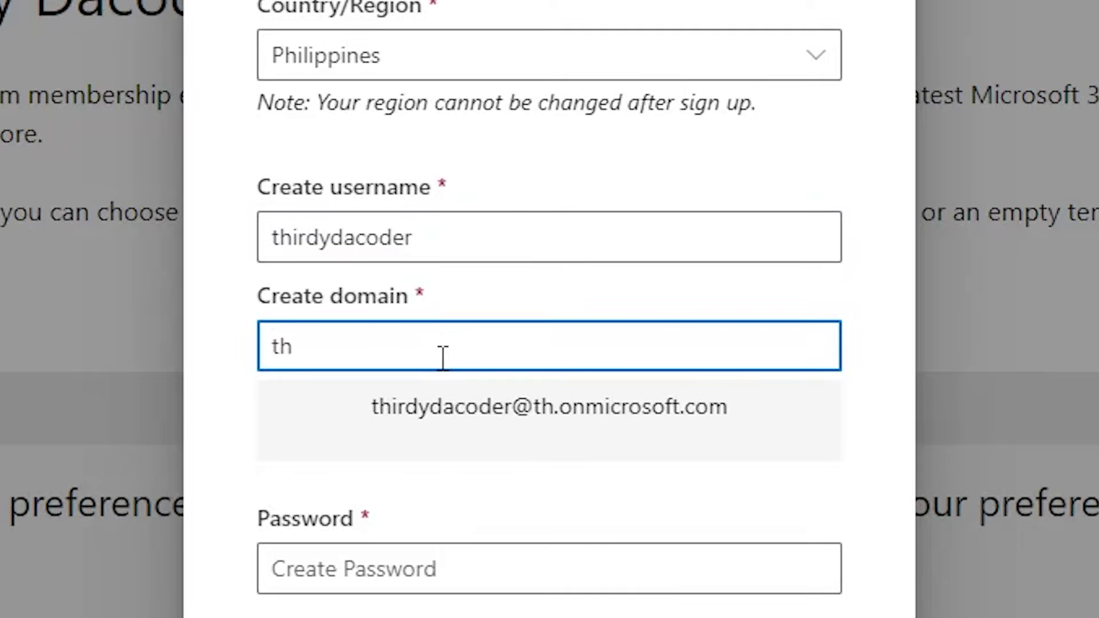
key("BackSpace")
key("BackSpace")
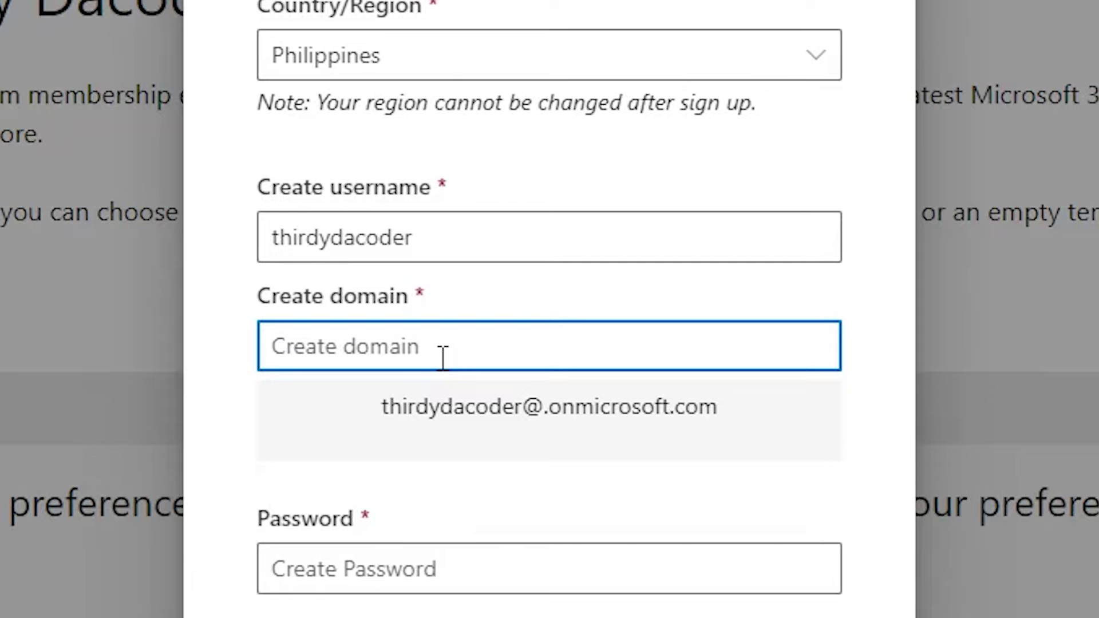
type("thirdy")
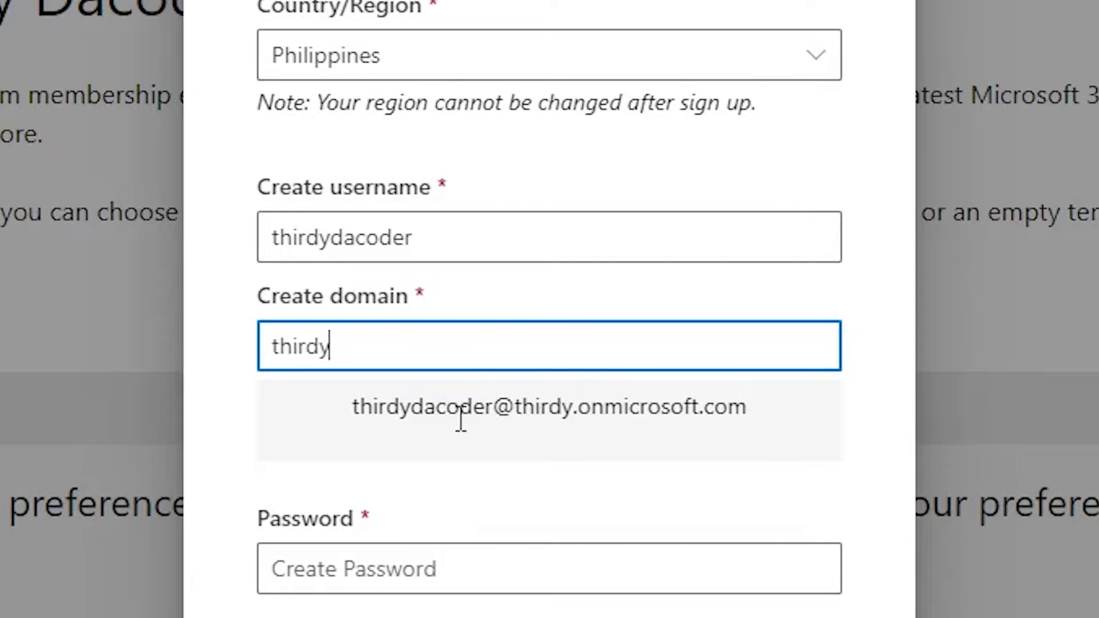
- Fill both password fields with a generated password, check it, and continue to phone verification
left_click(363, 567)
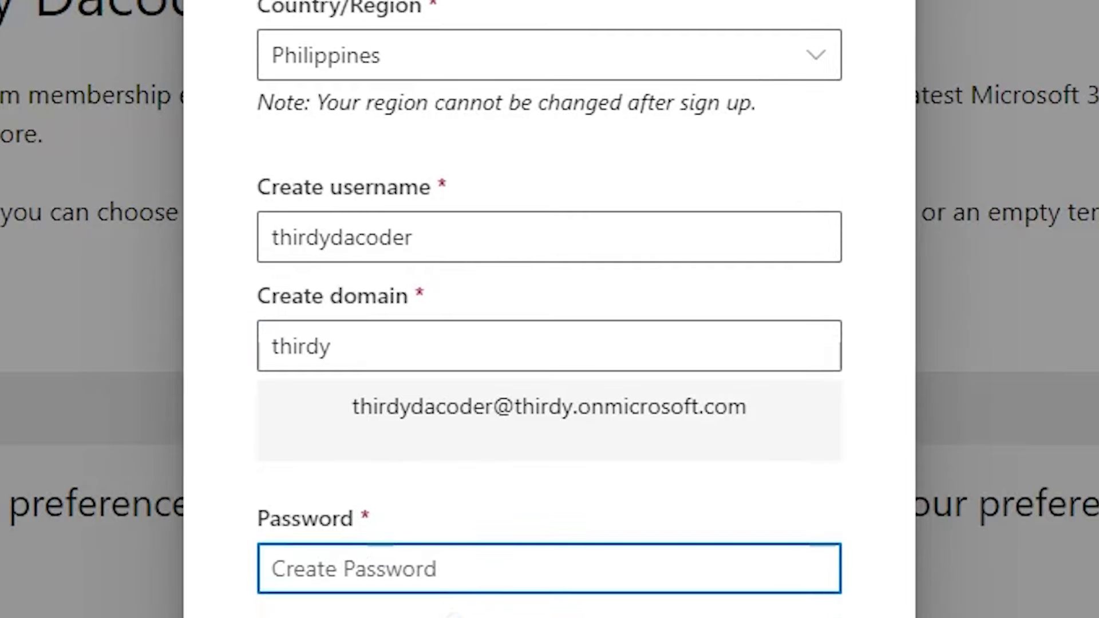
left_click(490, 601)
key("Tab")
key("Tab")
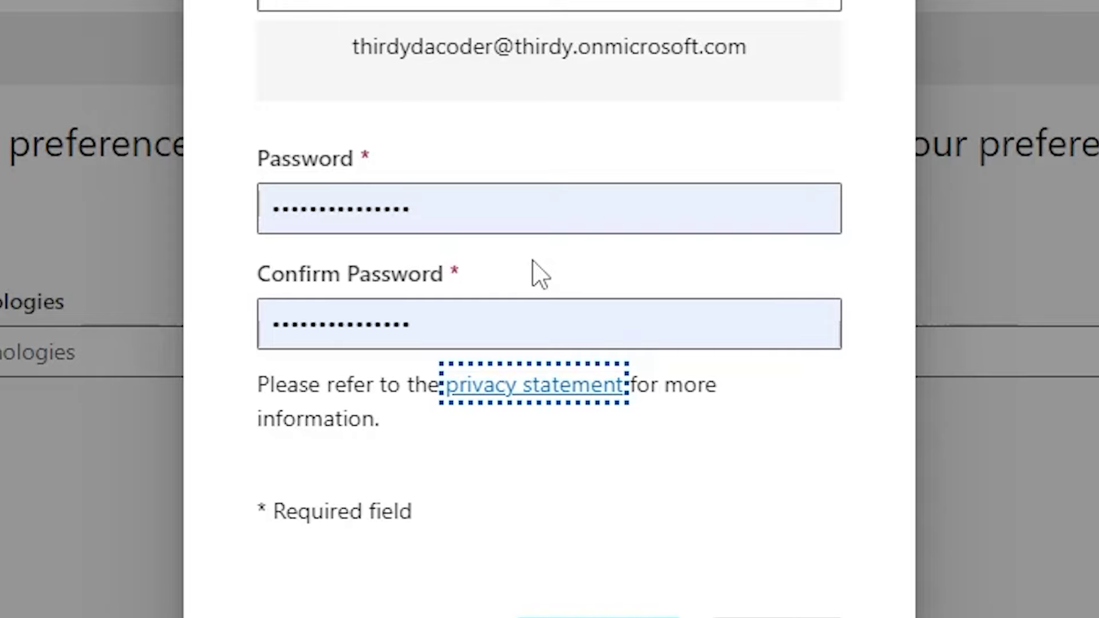
left_click(530, 208)
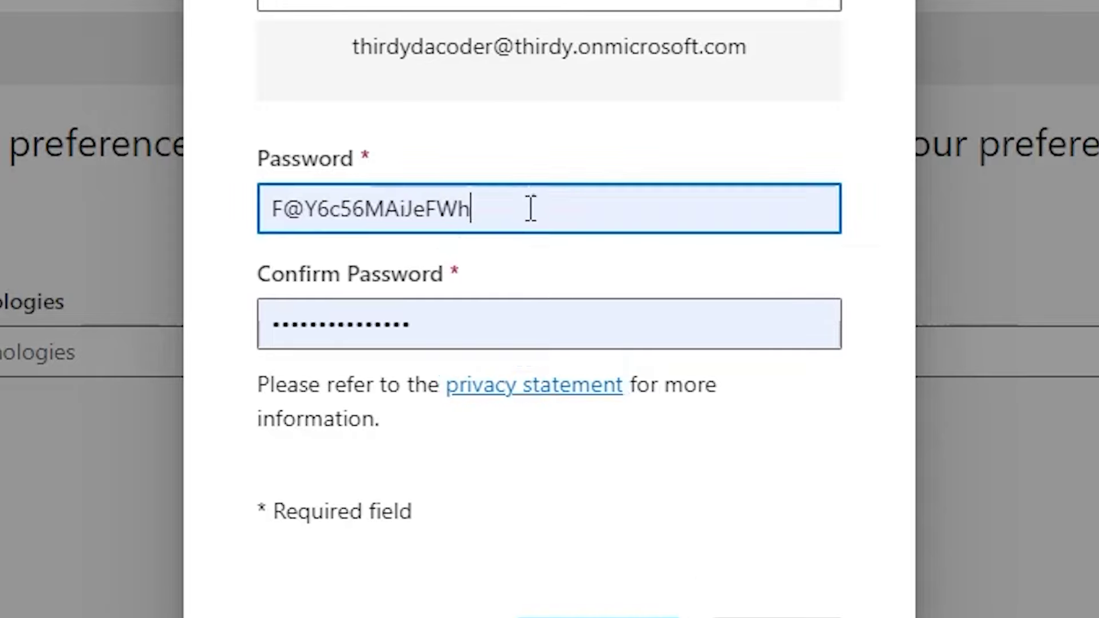
left_click(540, 147)
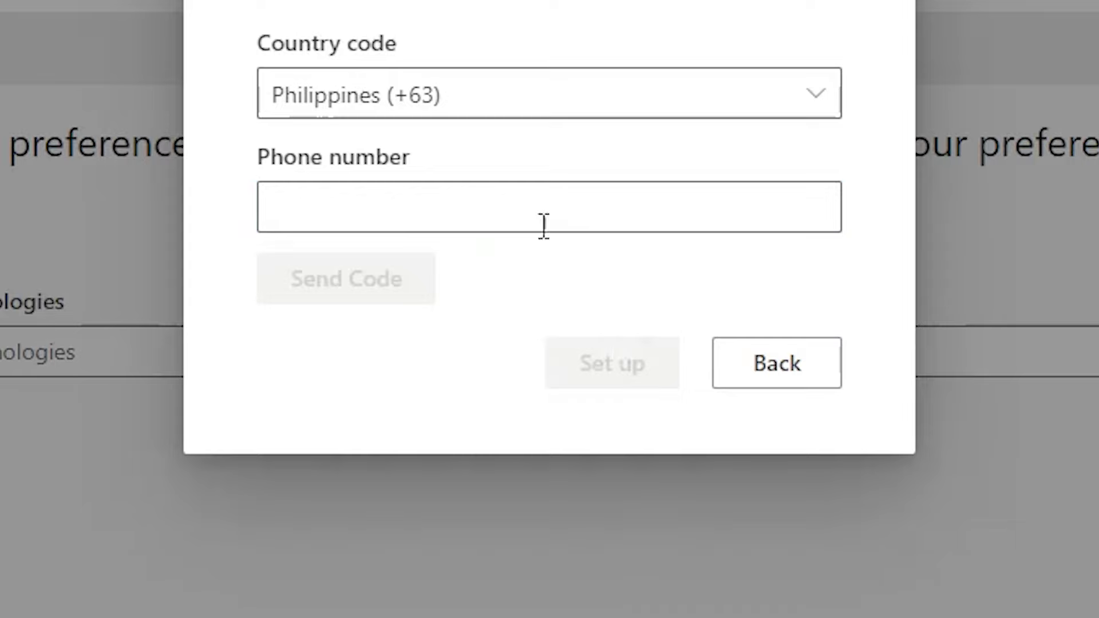
left_click(504, 210)
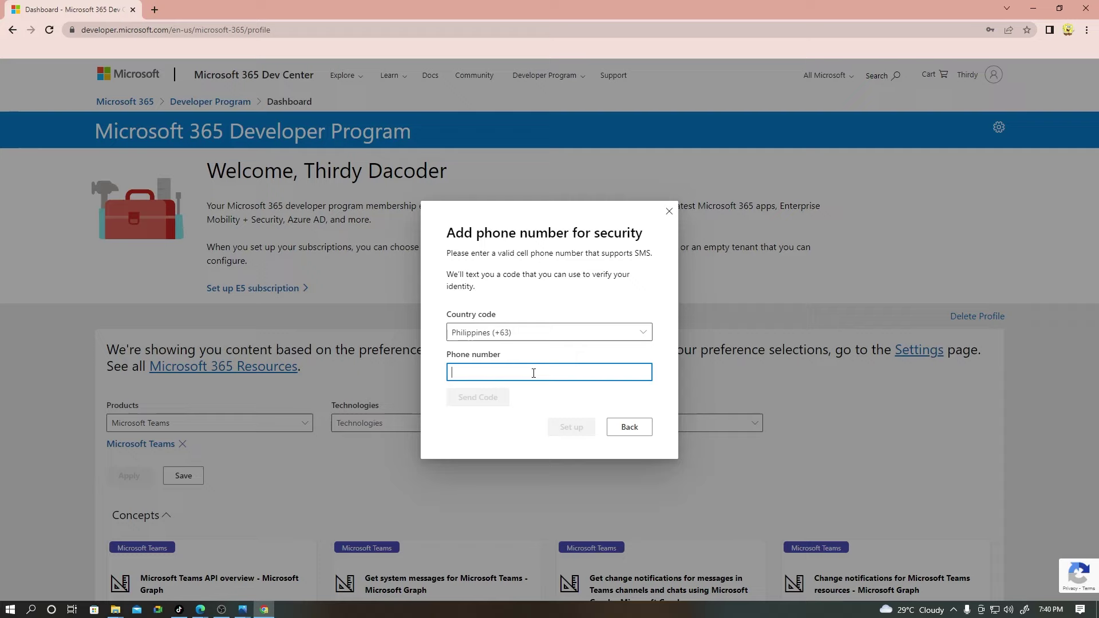
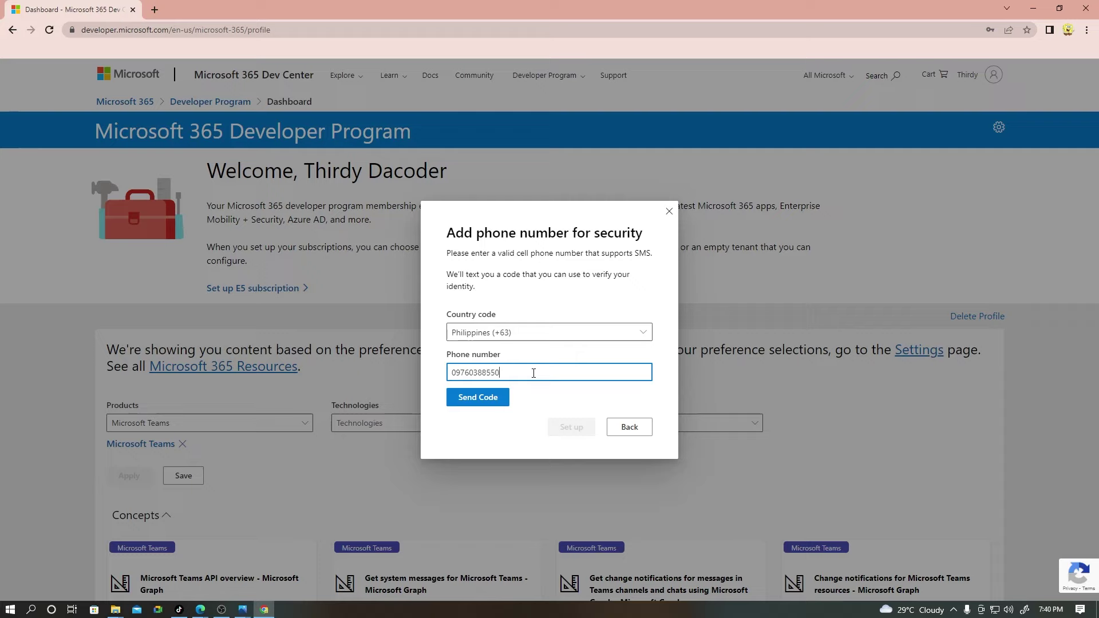
- Submit the mobile number for an SMS code, then type the received five-digit verification code
left_click(466, 398)
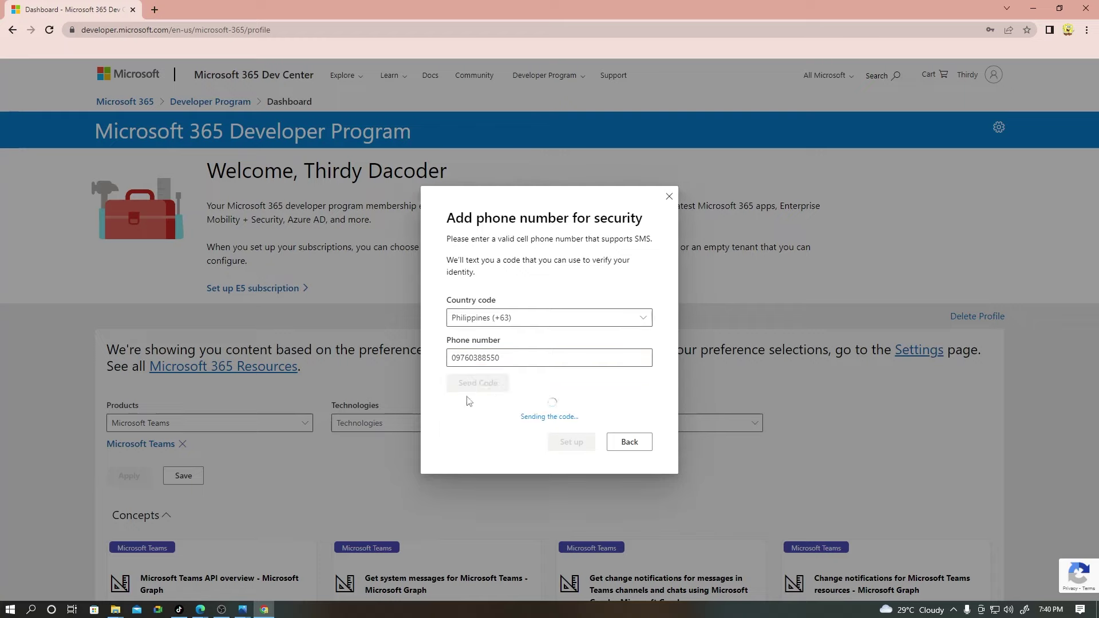
left_click(495, 434)
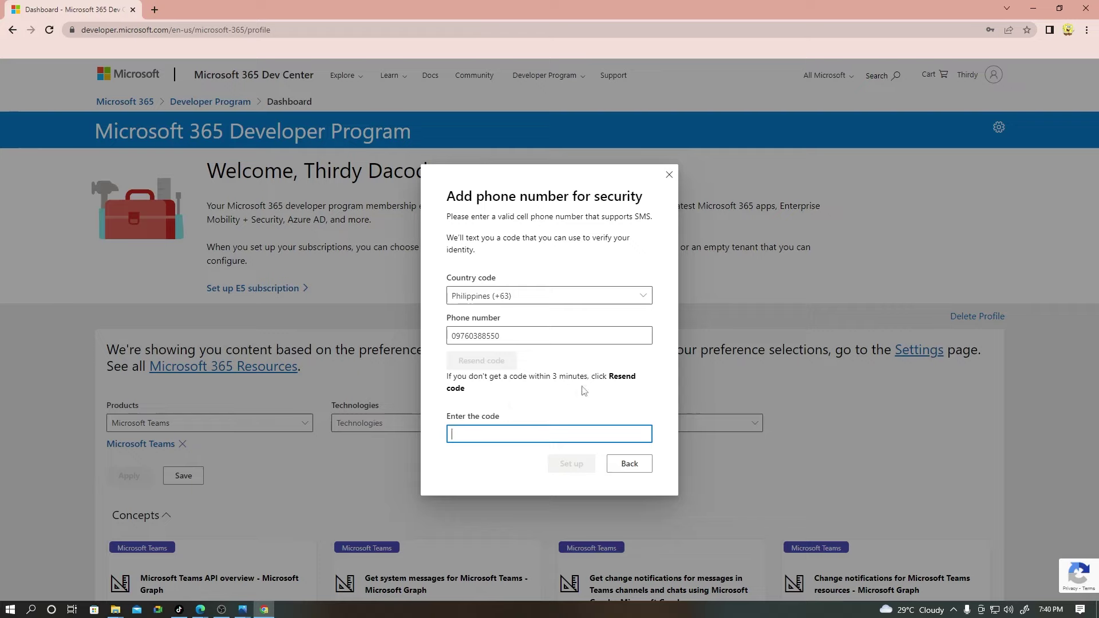
left_click(624, 379)
left_click(479, 431)
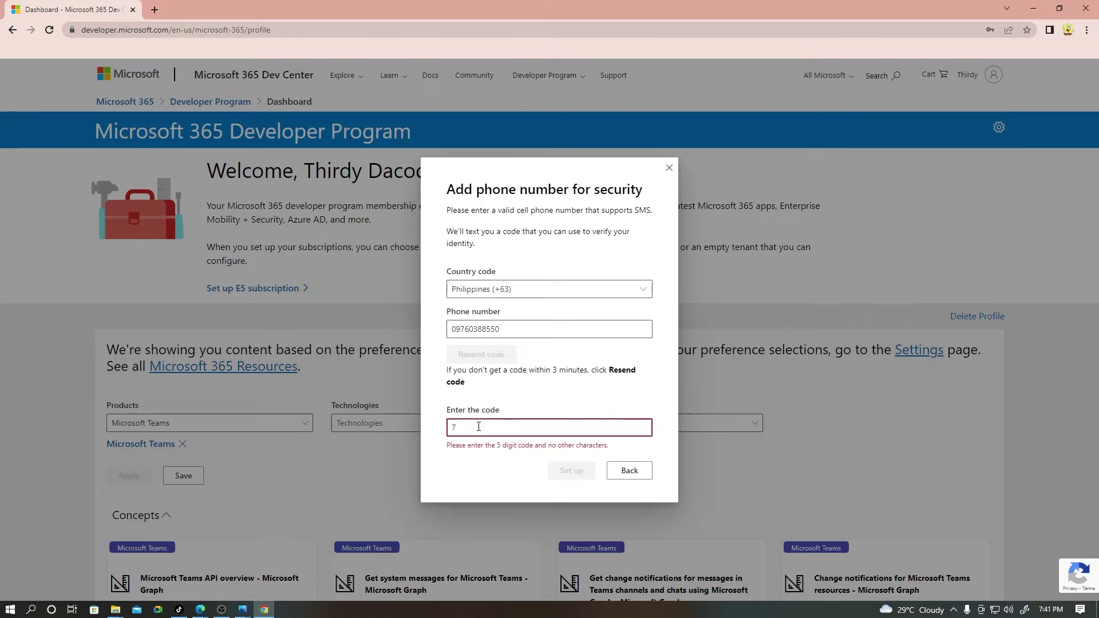
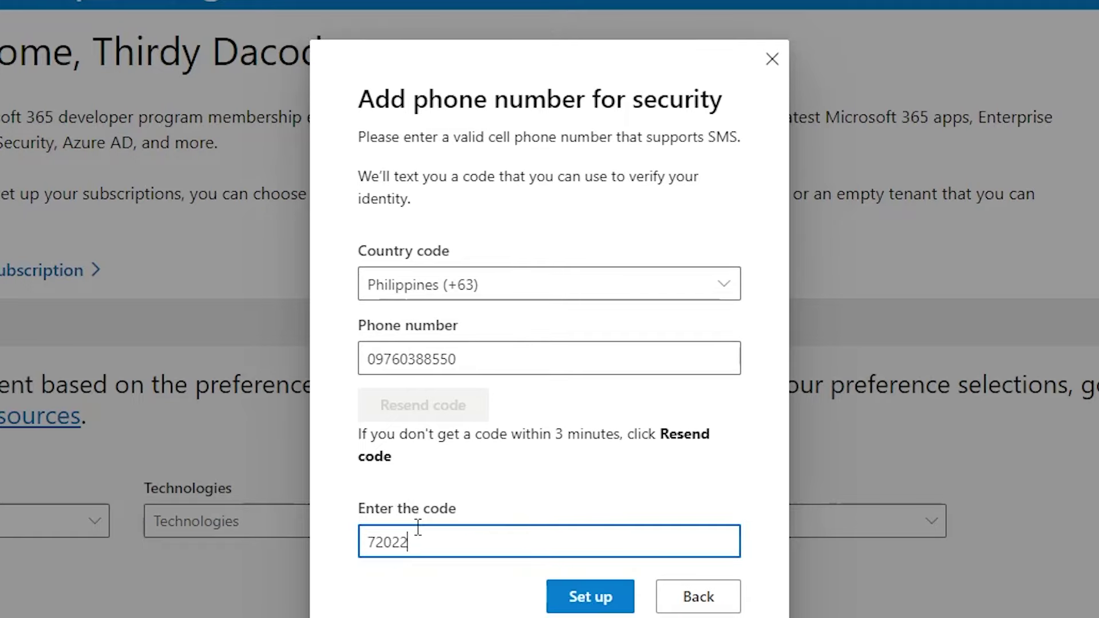
left_click(583, 597)
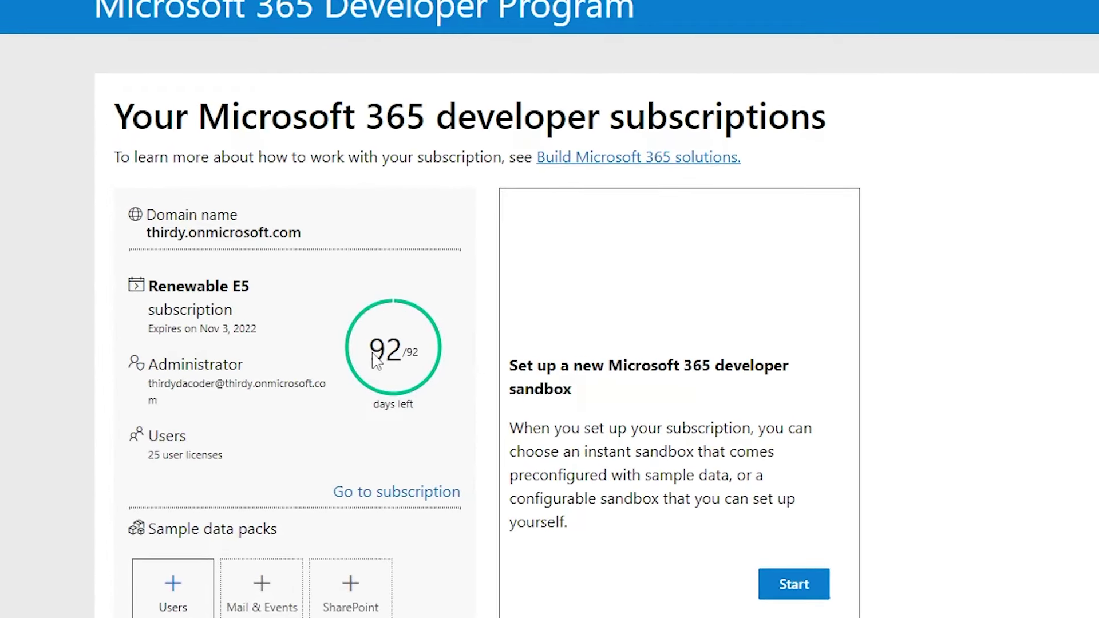
scroll(383, 375, "up", 2)
scroll(383, 377, "down", 2)
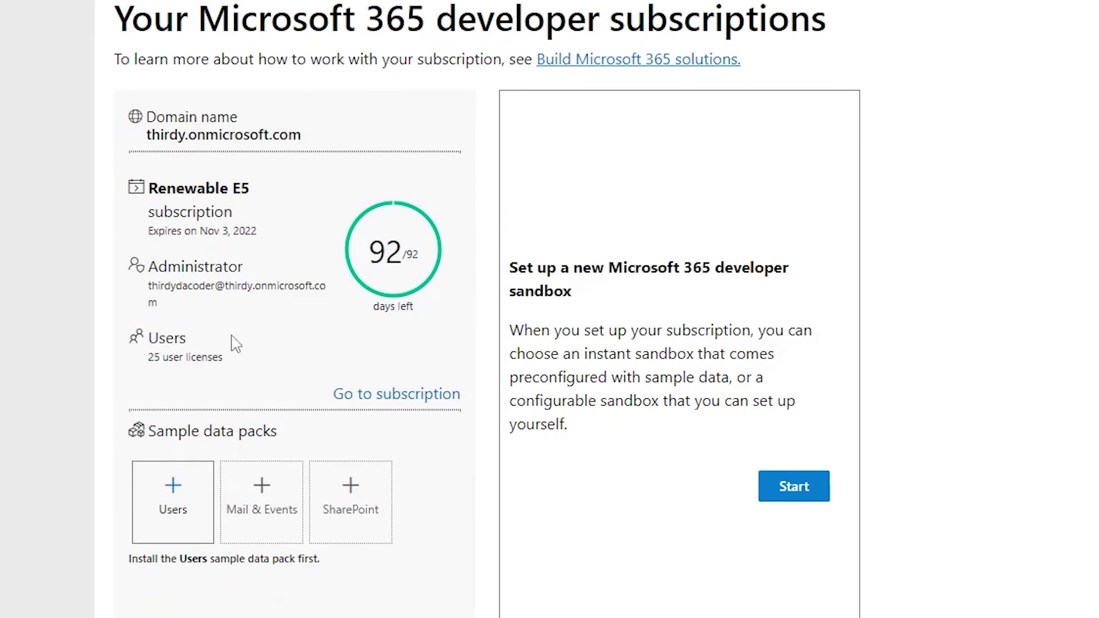
left_click_drag(149, 359, 220, 372)
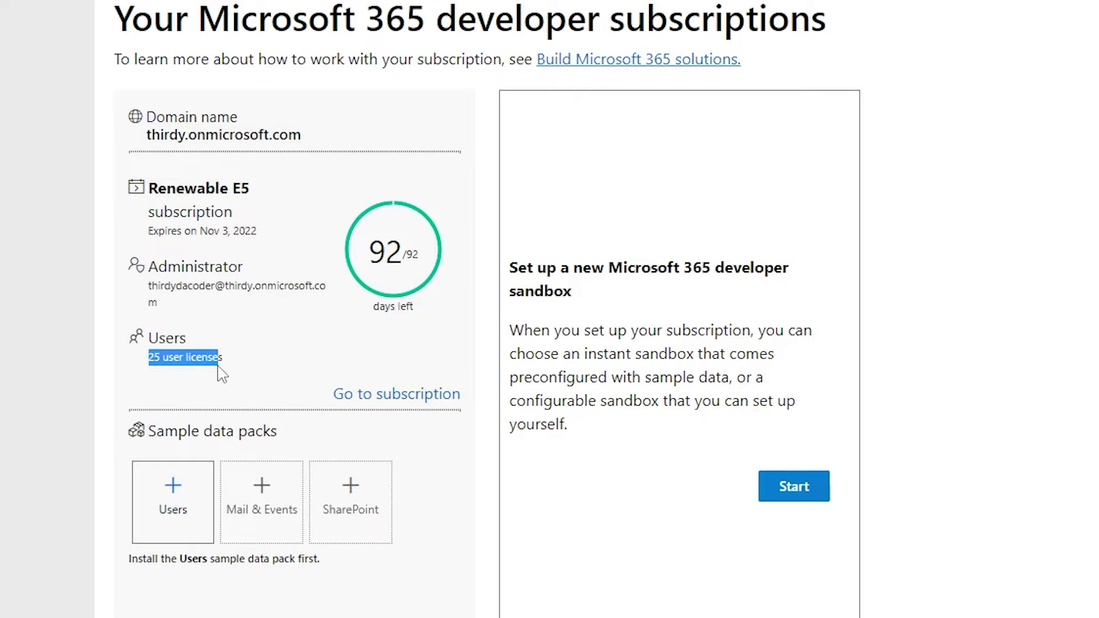
left_click(236, 392)
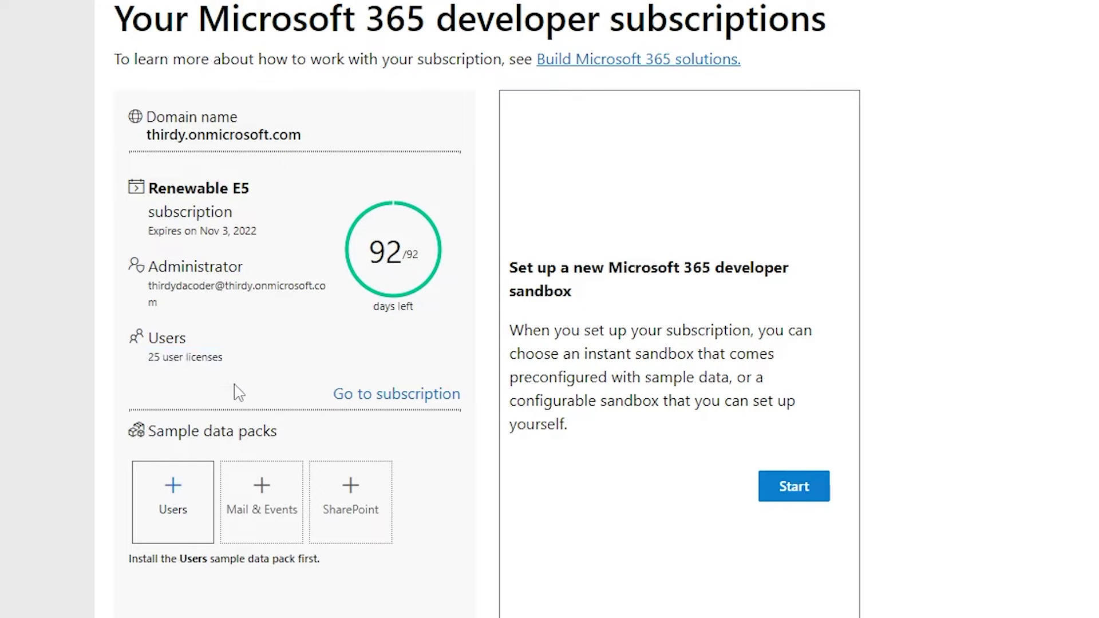
left_click_drag(148, 357, 223, 358)
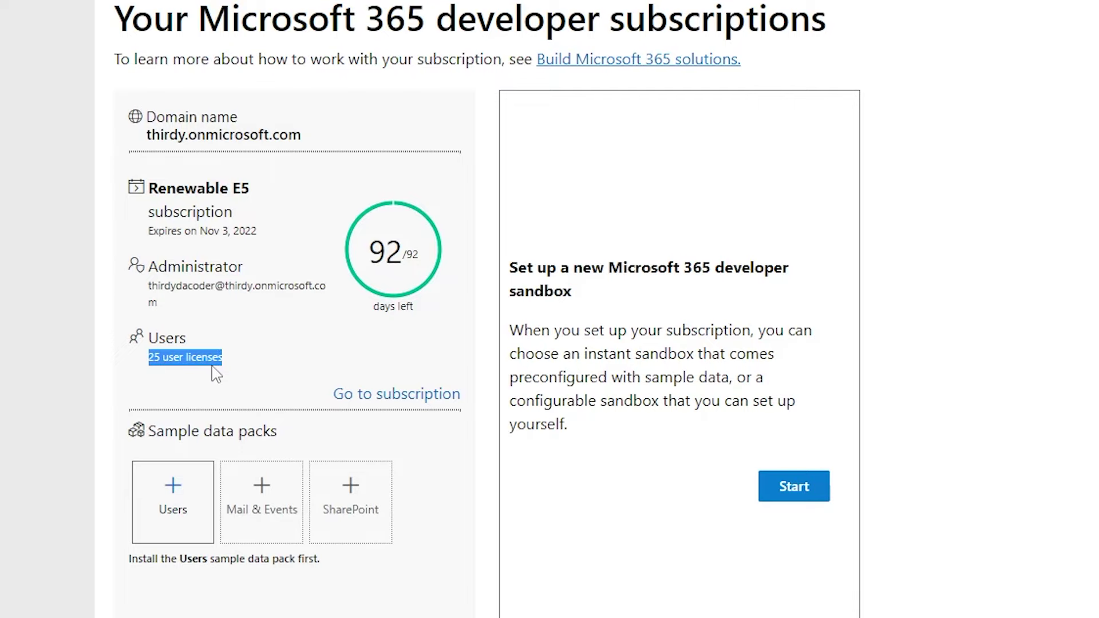
scroll(270, 420, "up", 2)
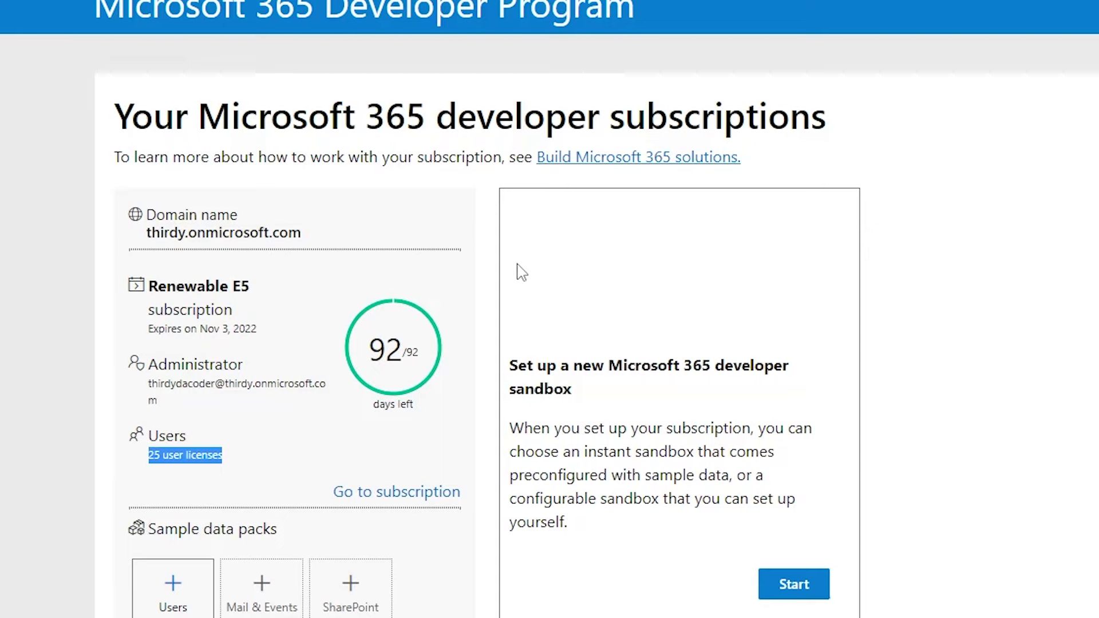
scroll(461, 382, "down", 2)
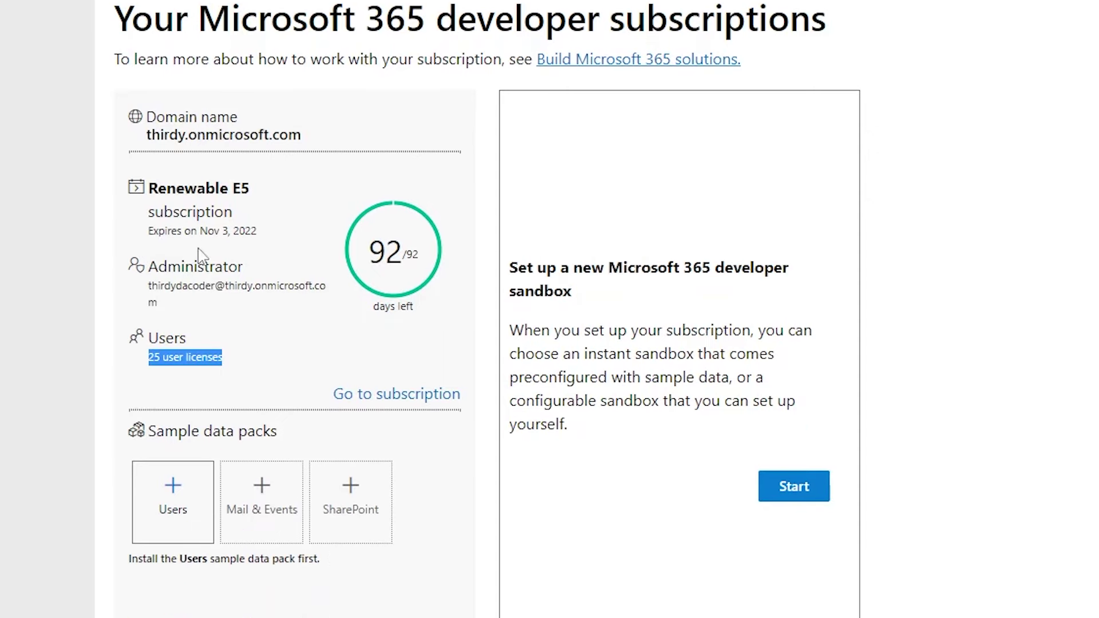
left_click_drag(149, 230, 258, 238)
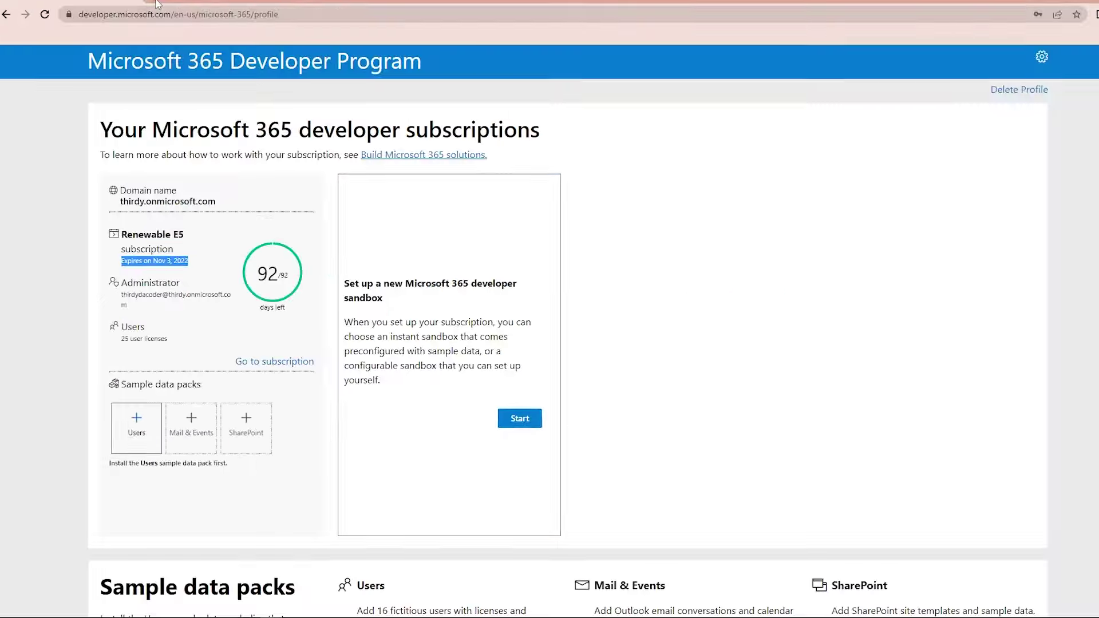
key("ctrl+t")
- Open the Microsoft 365 plans comparison page and highlight its 1 TB cloud storage detail
type("microso")
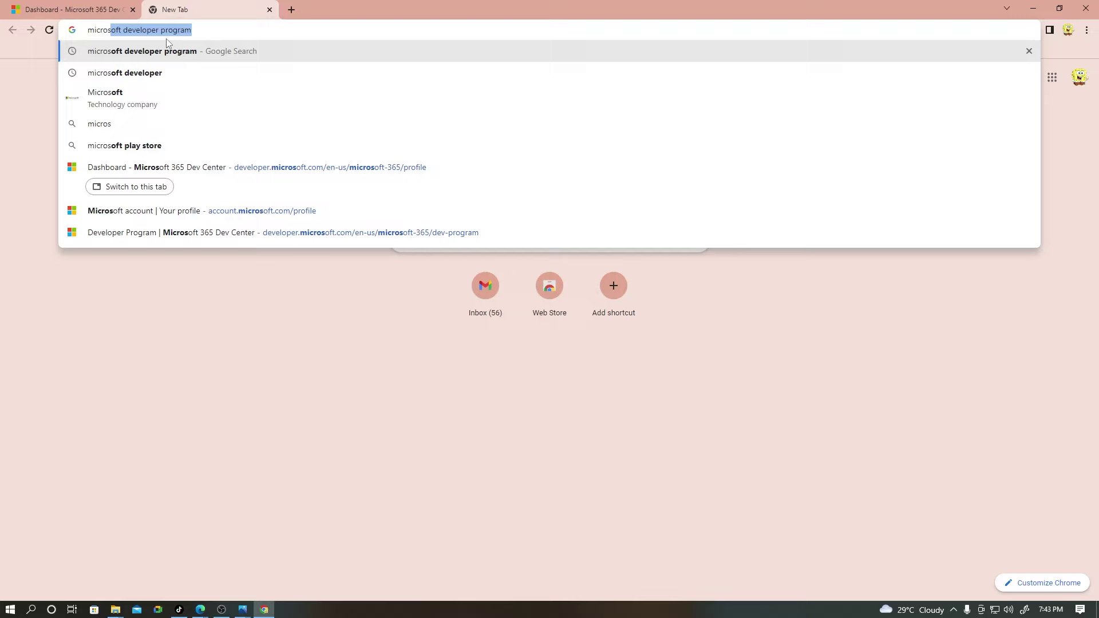
left_click(164, 50)
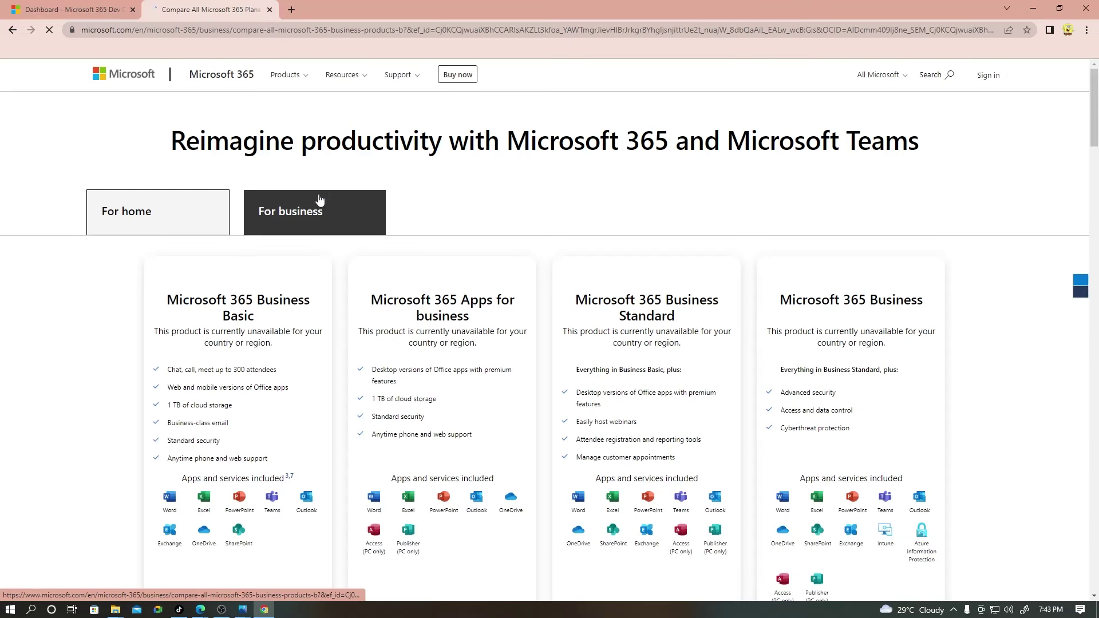
scroll(455, 261, "down", 4)
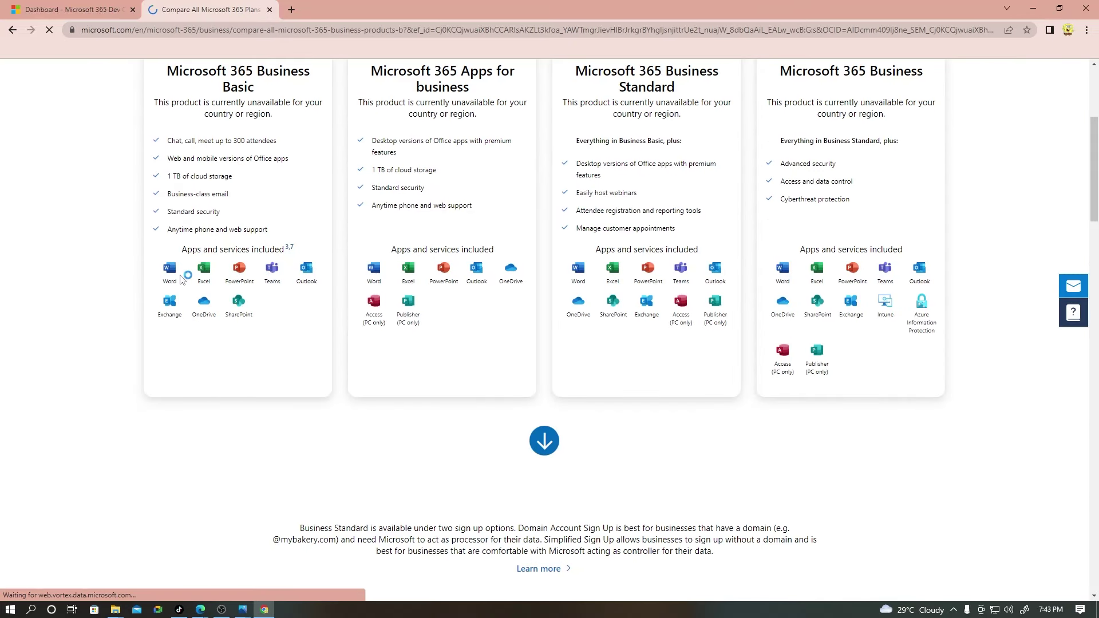
scroll(255, 275, "up", 2)
scroll(256, 263, "up", 1)
scroll(247, 240, "down", 1)
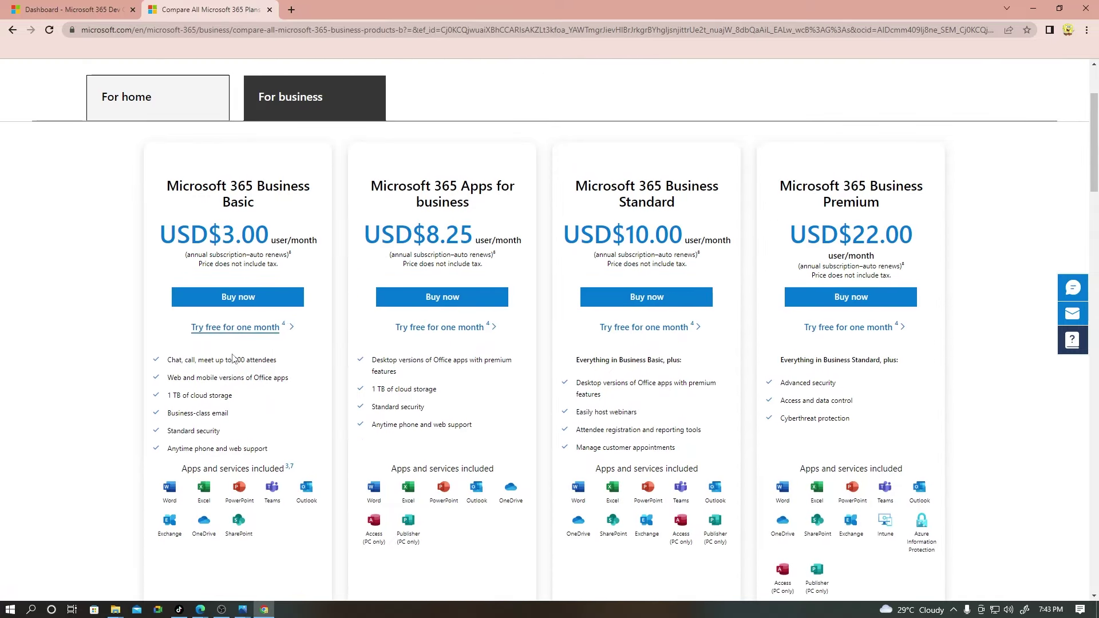
left_click_drag(172, 395, 222, 400)
scroll(231, 405, "up", 1)
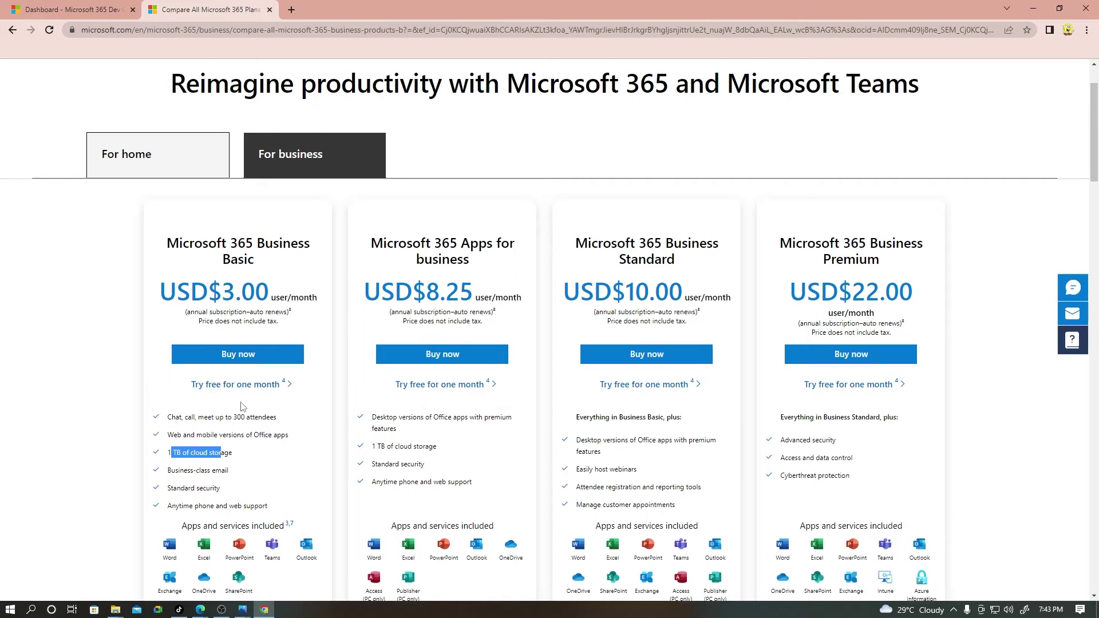
scroll(243, 277, "down", 2)
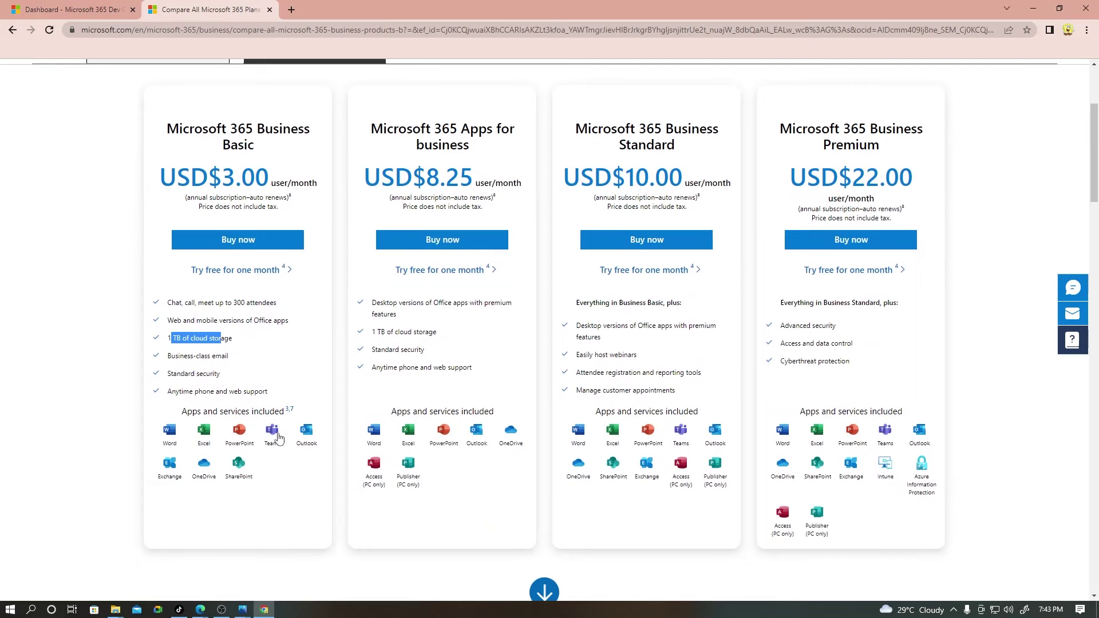
scroll(131, 344, "up", 2)
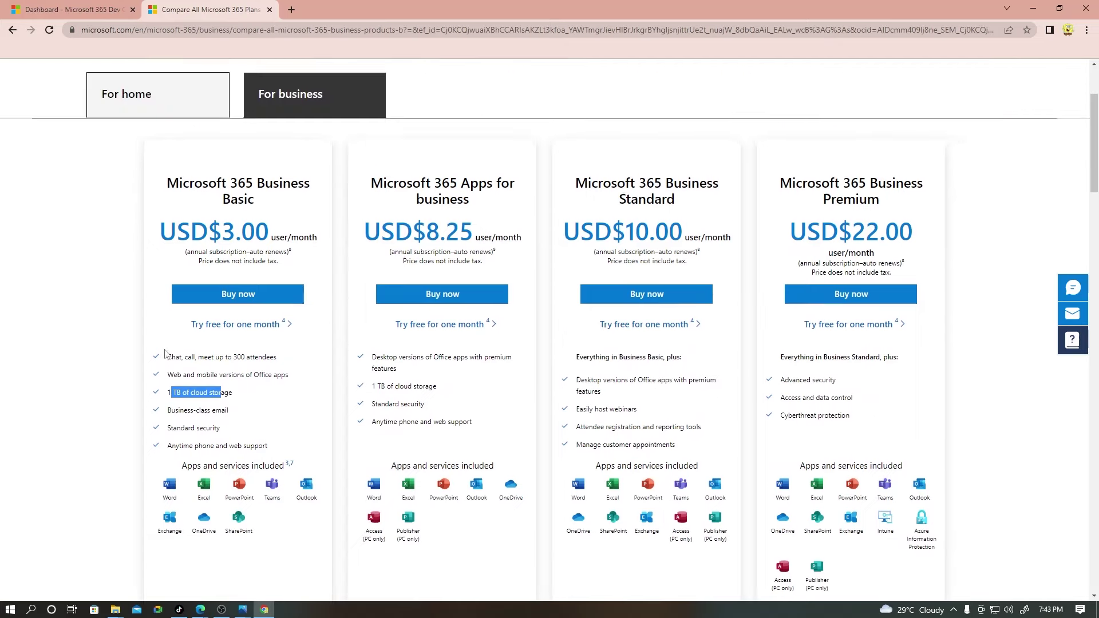
left_click(45, 367)
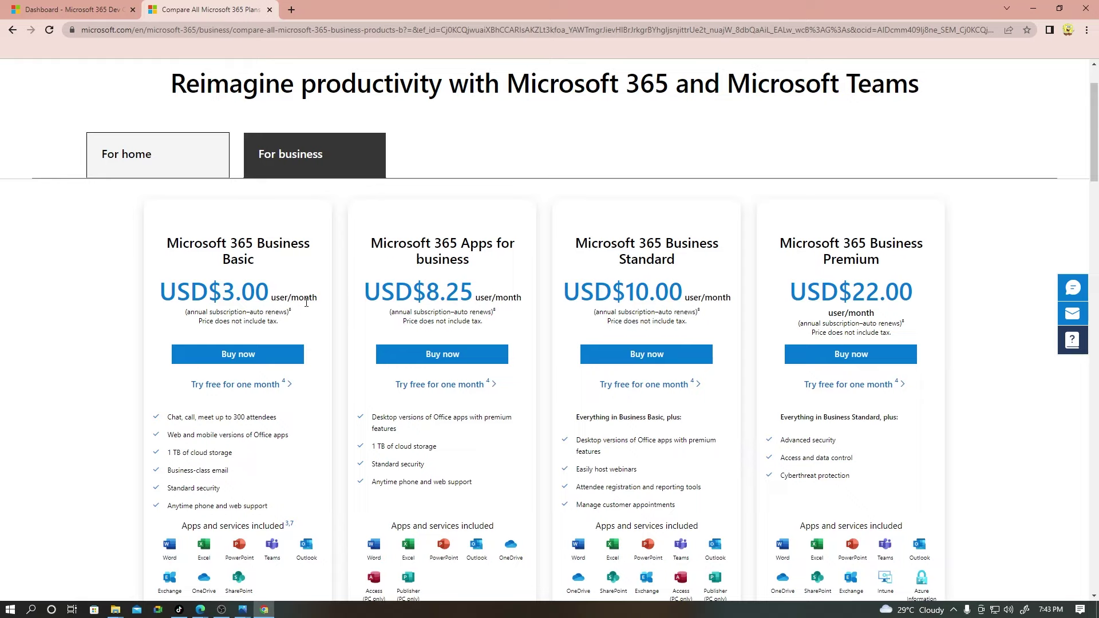
- Switch to the For home plans and highlight the 'up to 6 people' and 6 TB storage details
left_click(201, 173)
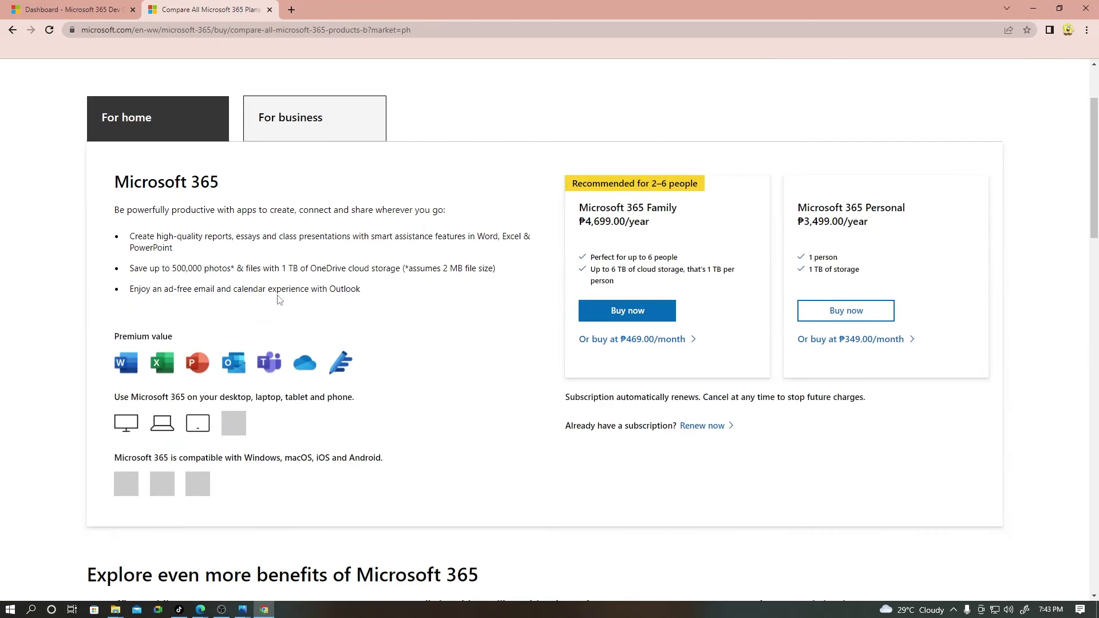
scroll(421, 310, "up", 1)
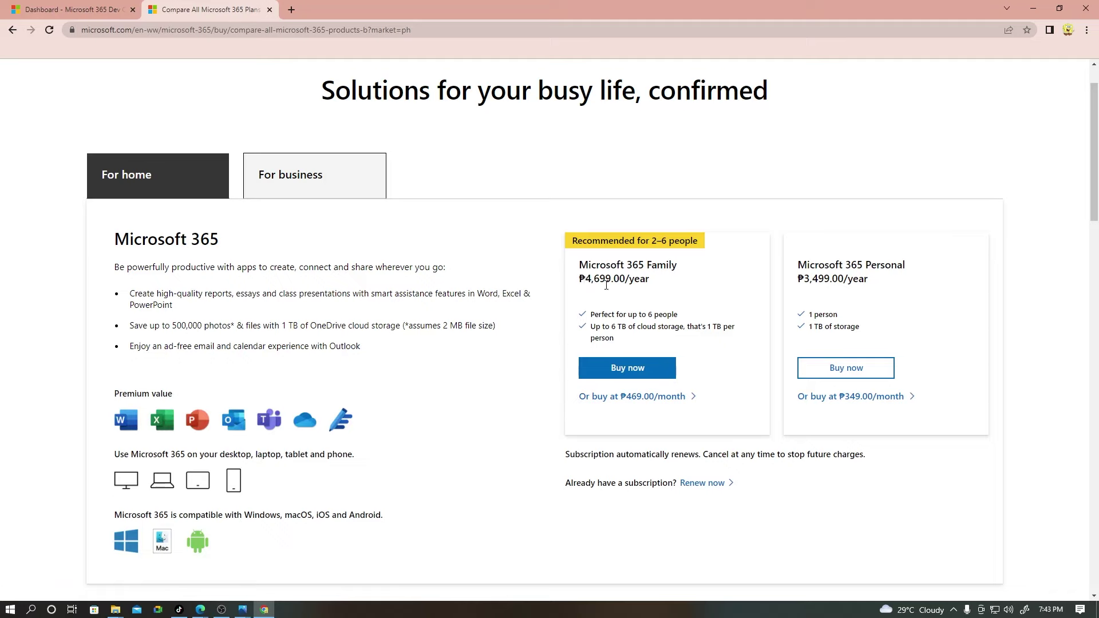
left_click_drag(648, 316, 672, 314)
left_click_drag(605, 327, 623, 330)
- Return to the Developer Program dashboard, then search 'mic' in Start and launch Microsoft Store
left_click(120, 12)
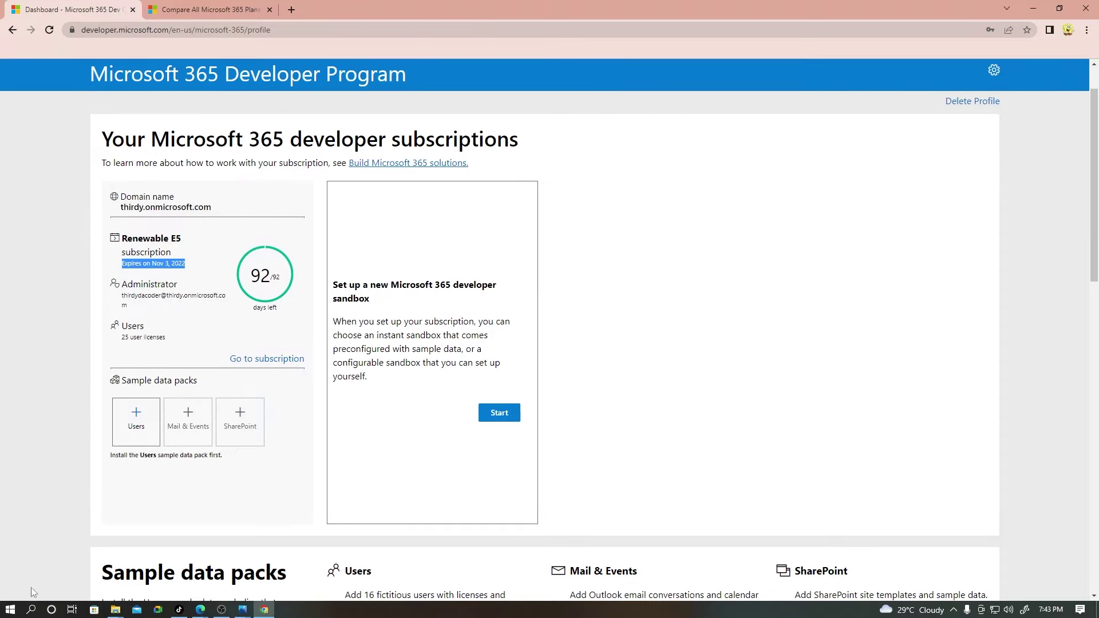
left_click(16, 612)
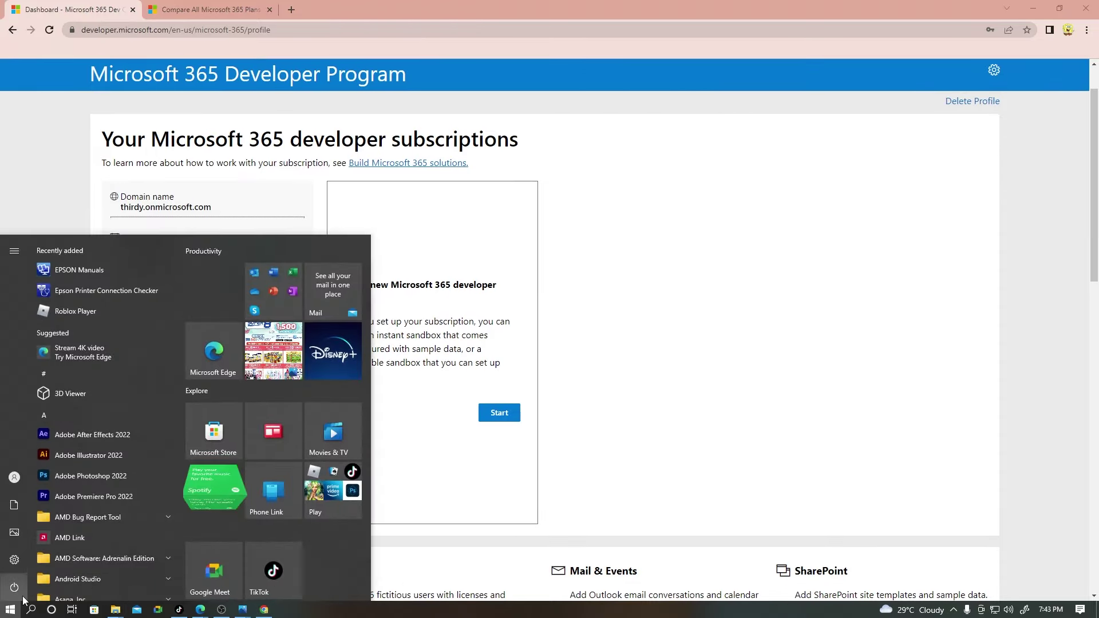
type("mico")
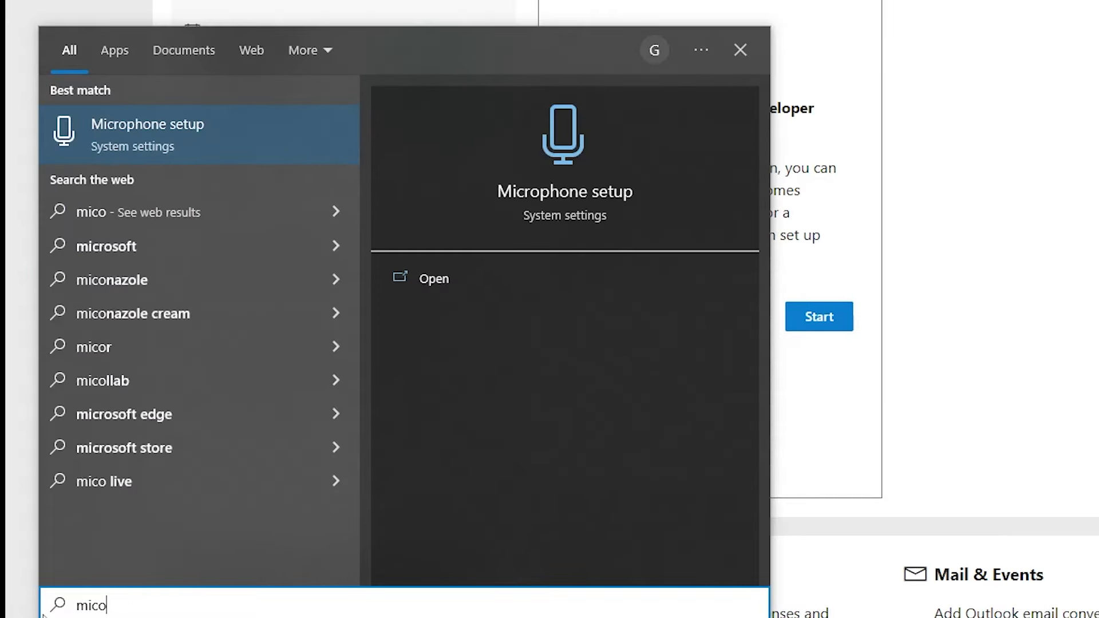
key("BackSpace")
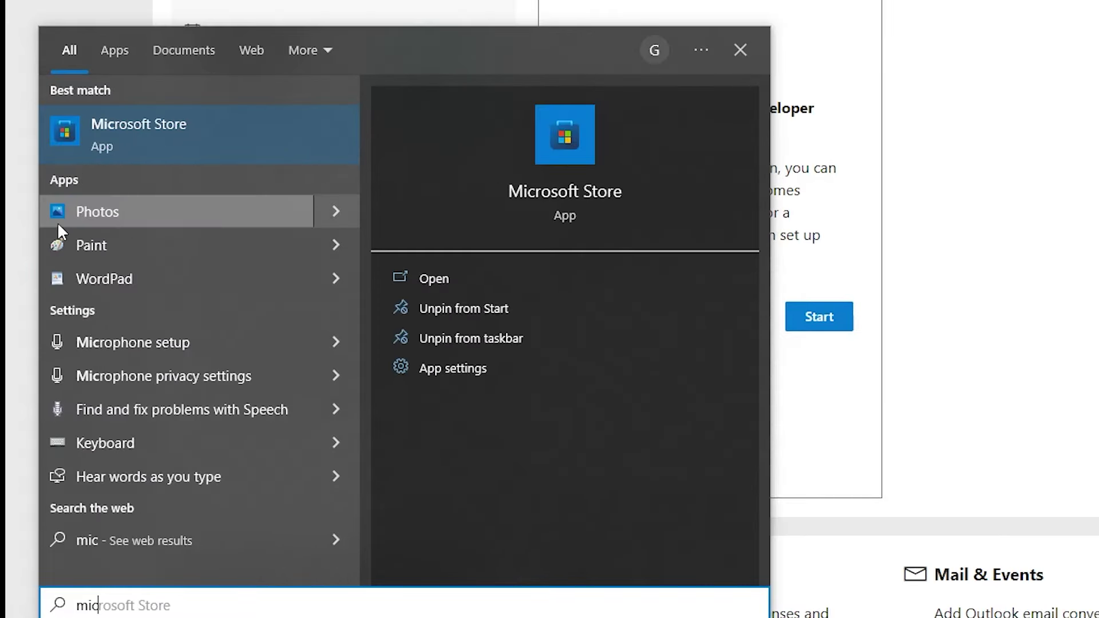
left_click(176, 158)
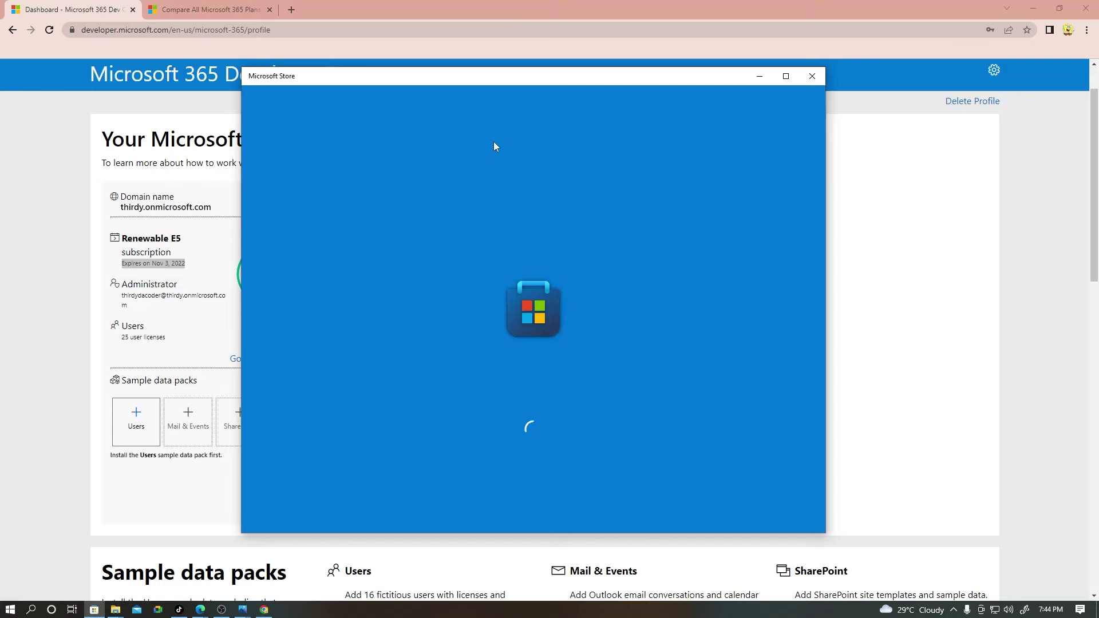
- Search the Store for 'microsoft' and open the Microsoft 365 results
left_click(410, 84)
type("microso")
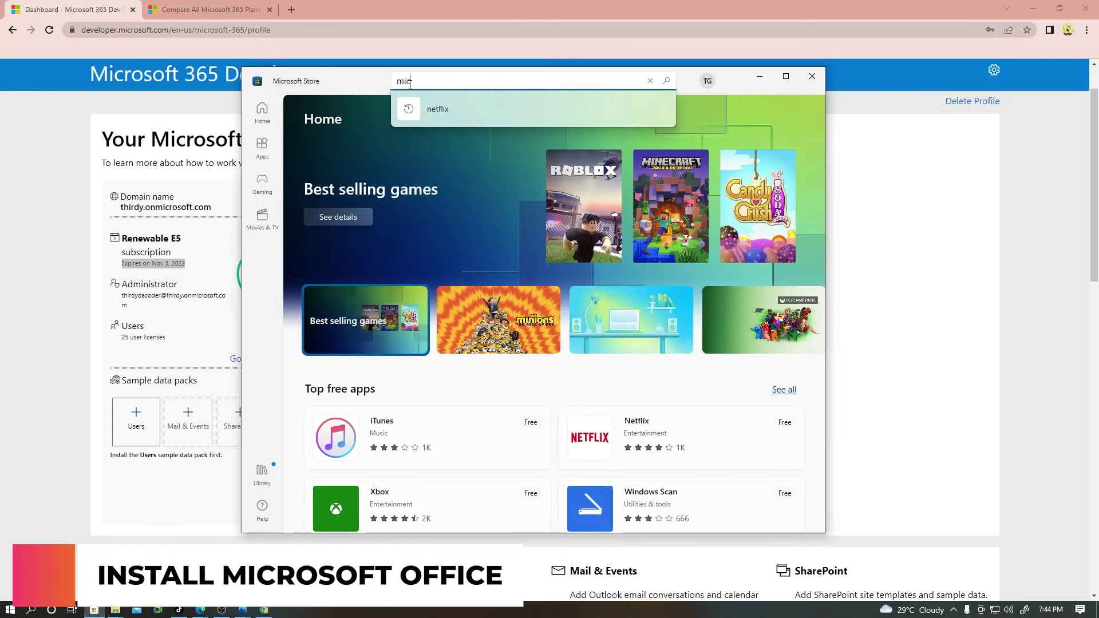
type("ft")
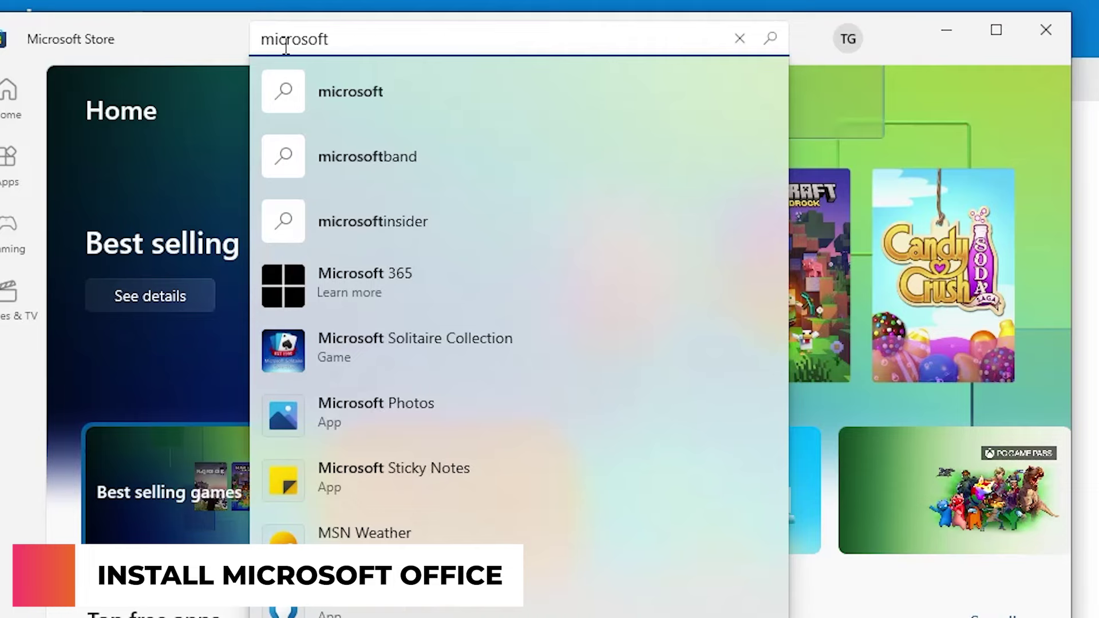
left_click(339, 267)
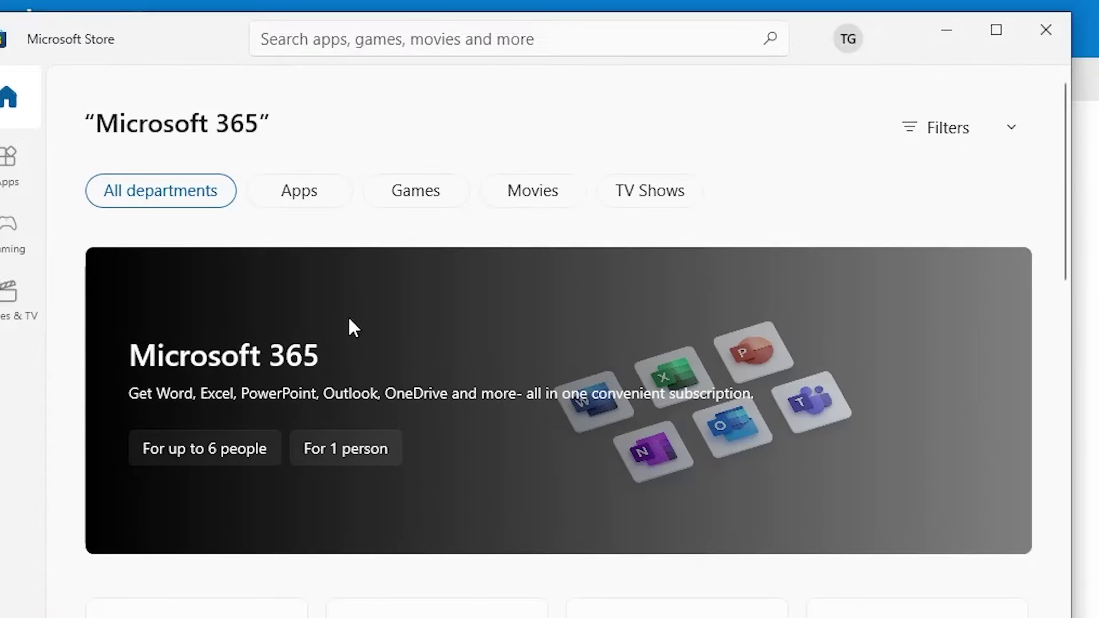
scroll(424, 349, "down", 2)
scroll(423, 352, "down", 2)
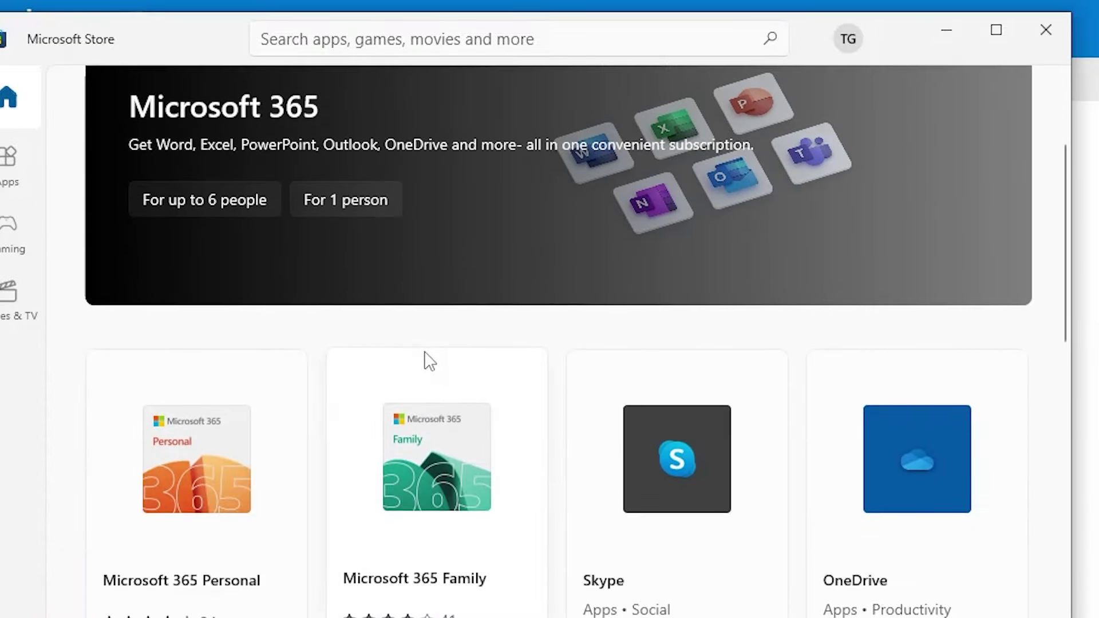
scroll(418, 343, "up", 4)
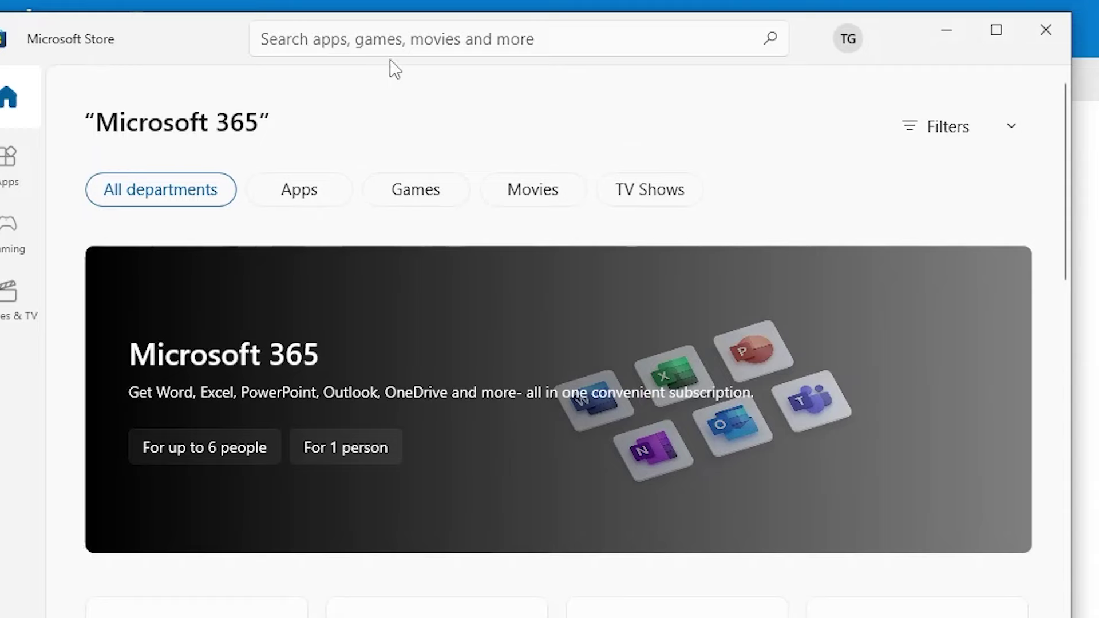
- Run a new Store search for 'micros office'
left_click(395, 42)
type("micros office")
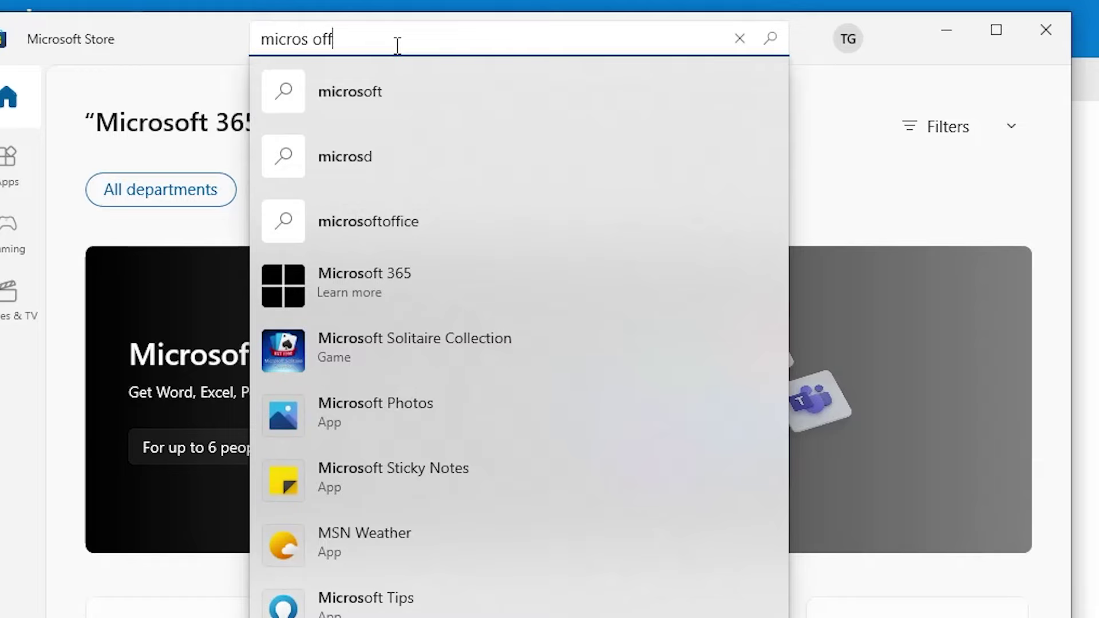
key("Return")
left_click(310, 39)
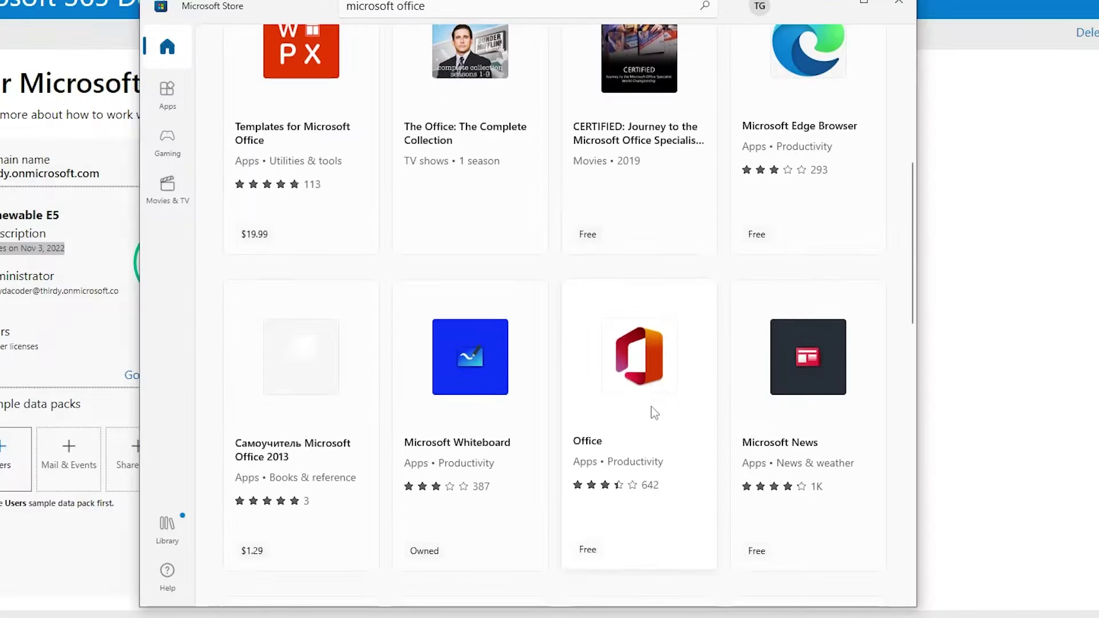
- Open the Office app's Store page, install it, and launch it once installed
left_click(610, 403)
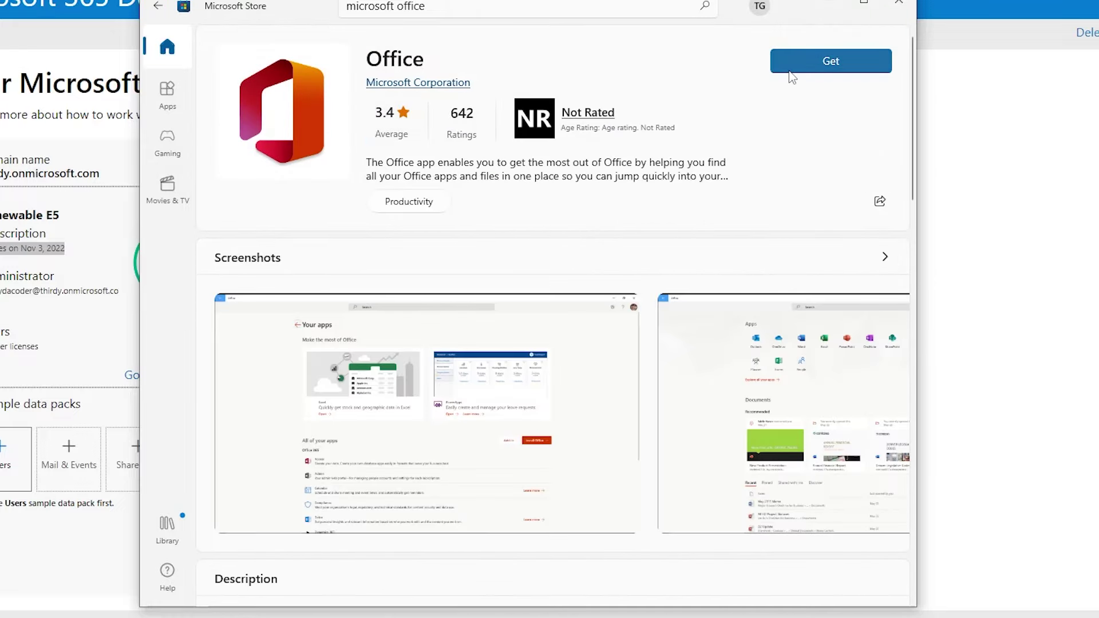
left_click(798, 70)
scroll(640, 304, "down", 2)
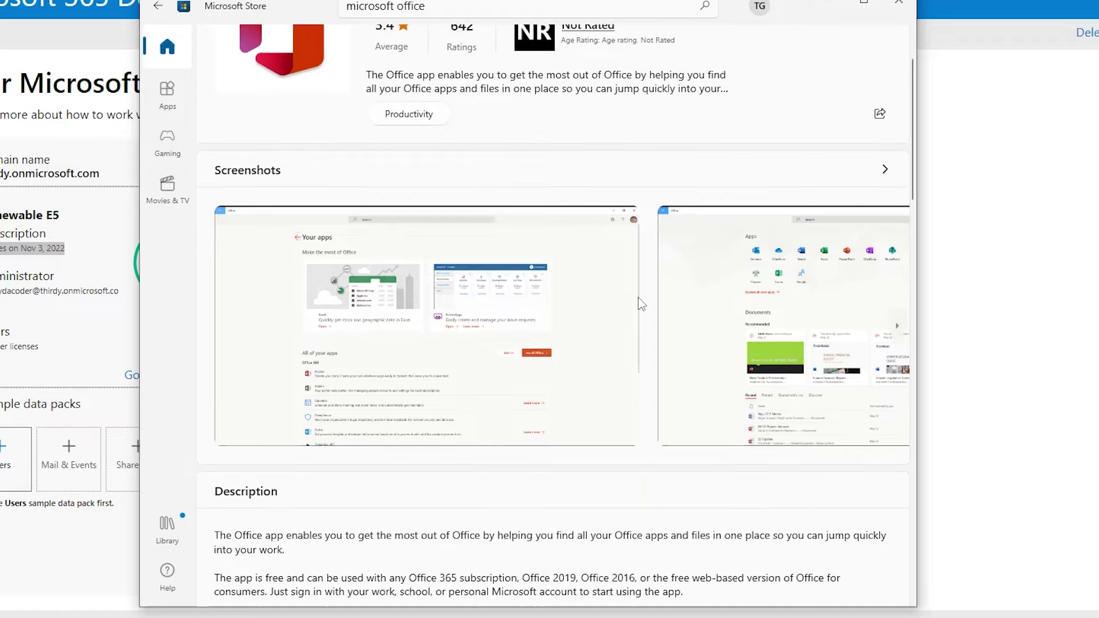
scroll(640, 304, "up", 2)
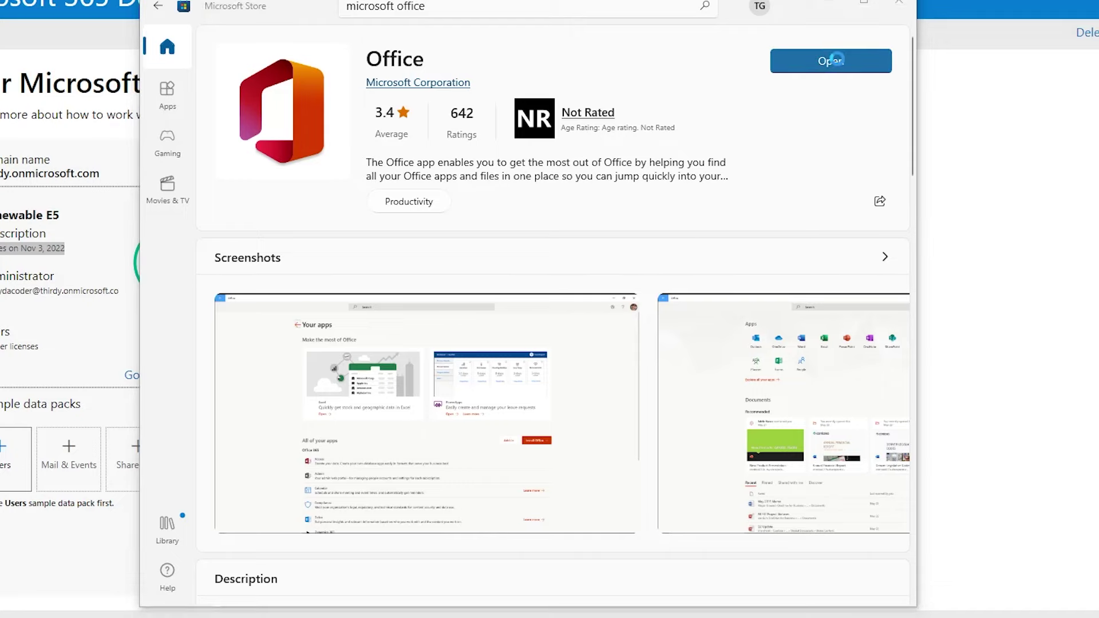
left_click(837, 59)
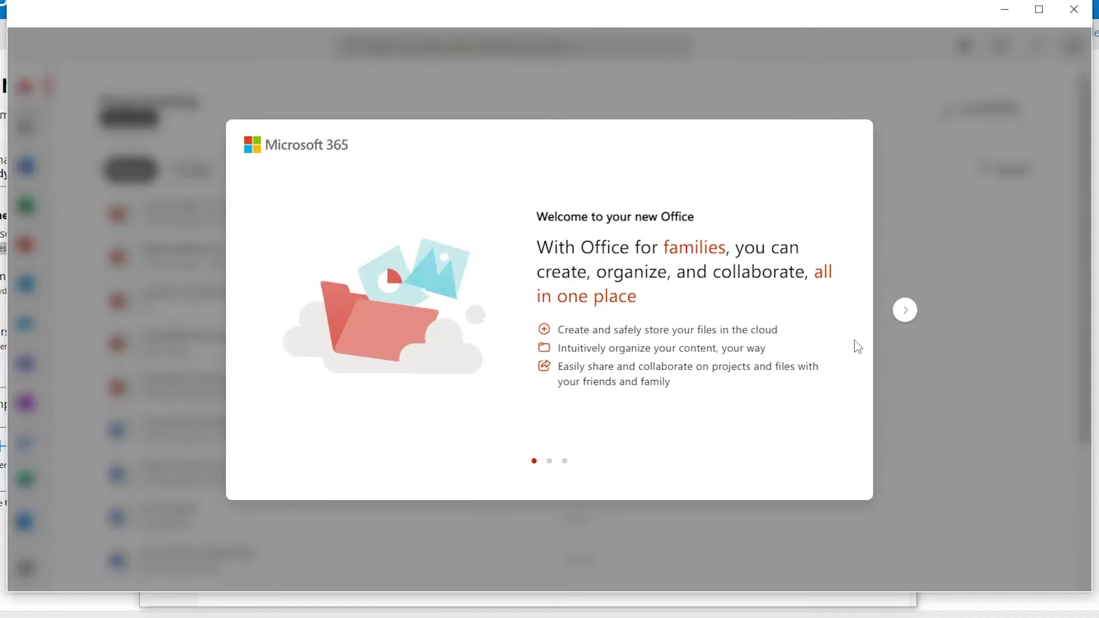
- Switch the Office app's account to a work or school account and continue to sign-in
left_click(1073, 46)
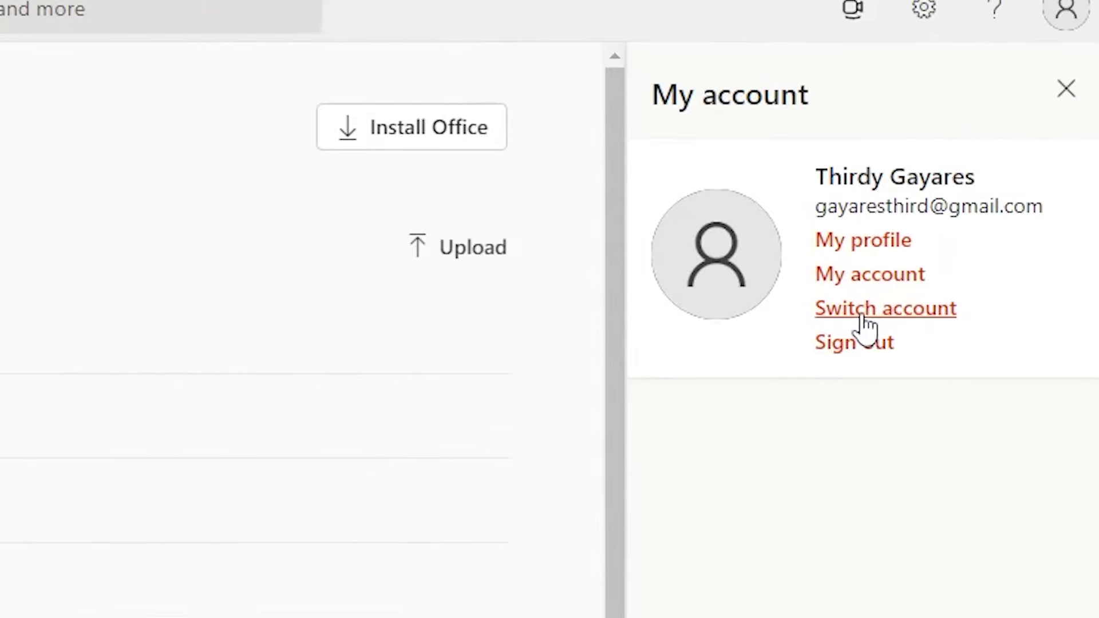
left_click(969, 200)
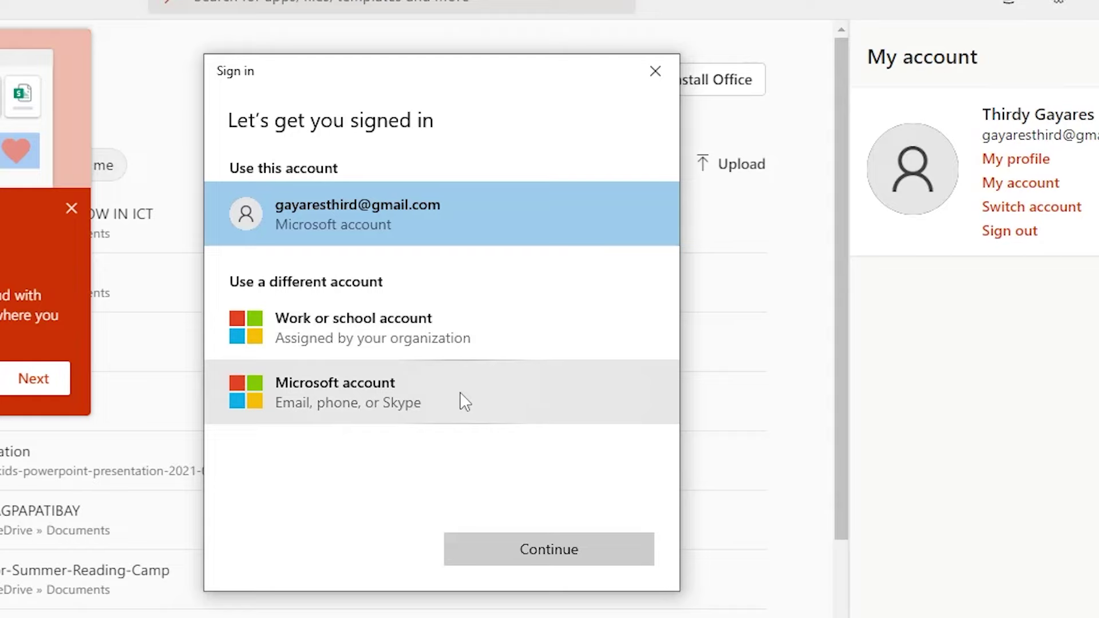
left_click(425, 339)
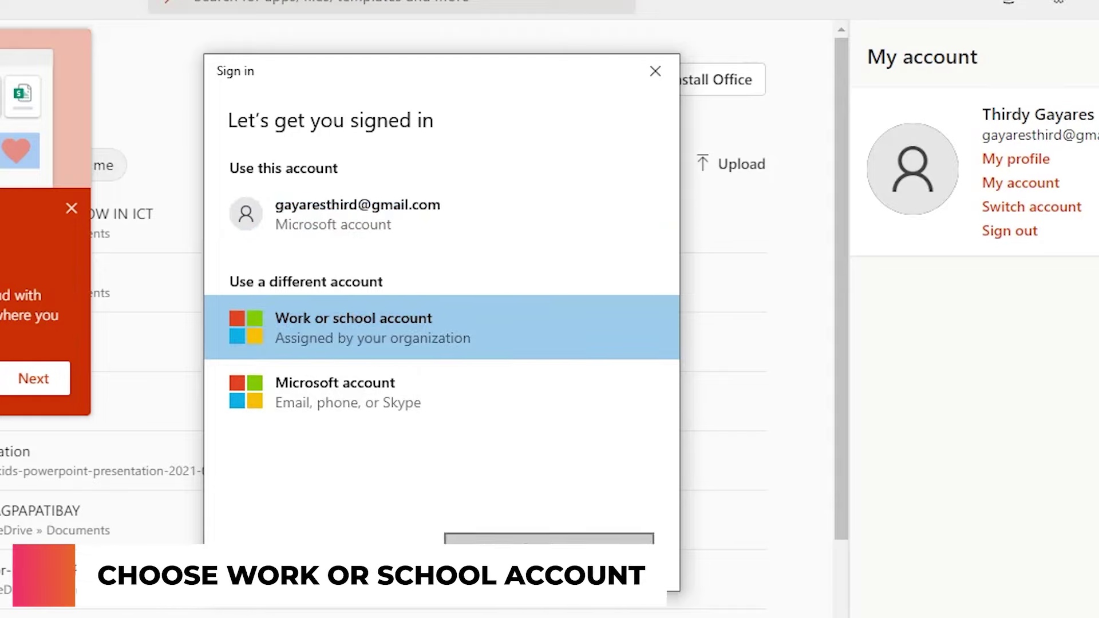
left_click(516, 541)
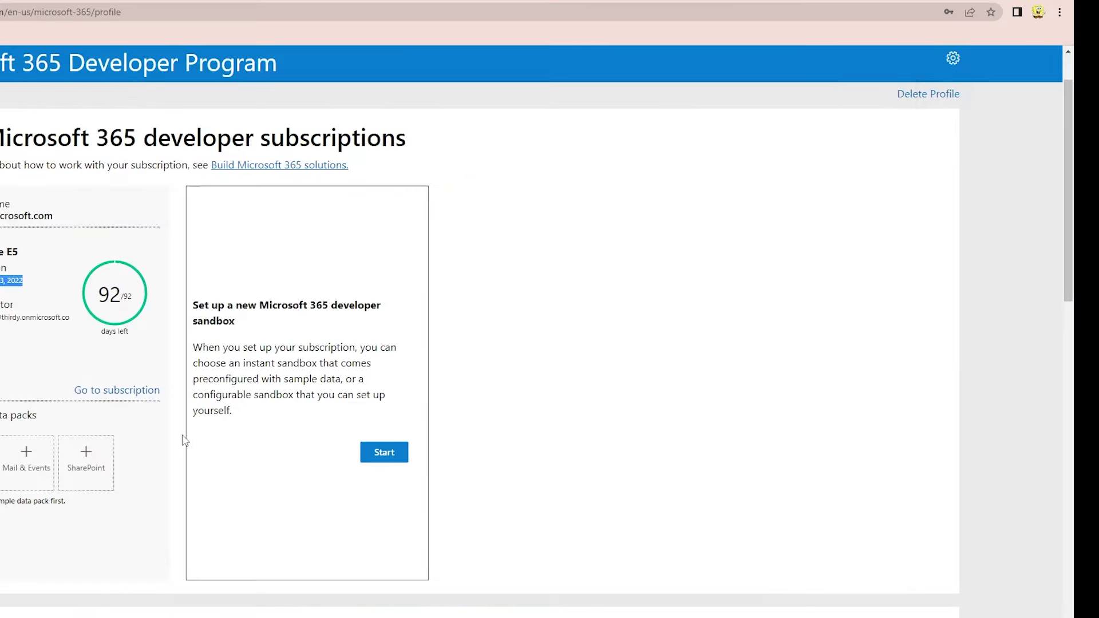
- Copy the sandbox administrator's e-mail from the dashboard into the sign-in box and proceed to the password step
left_click_drag(122, 296, 137, 308)
key("ctrl+c")
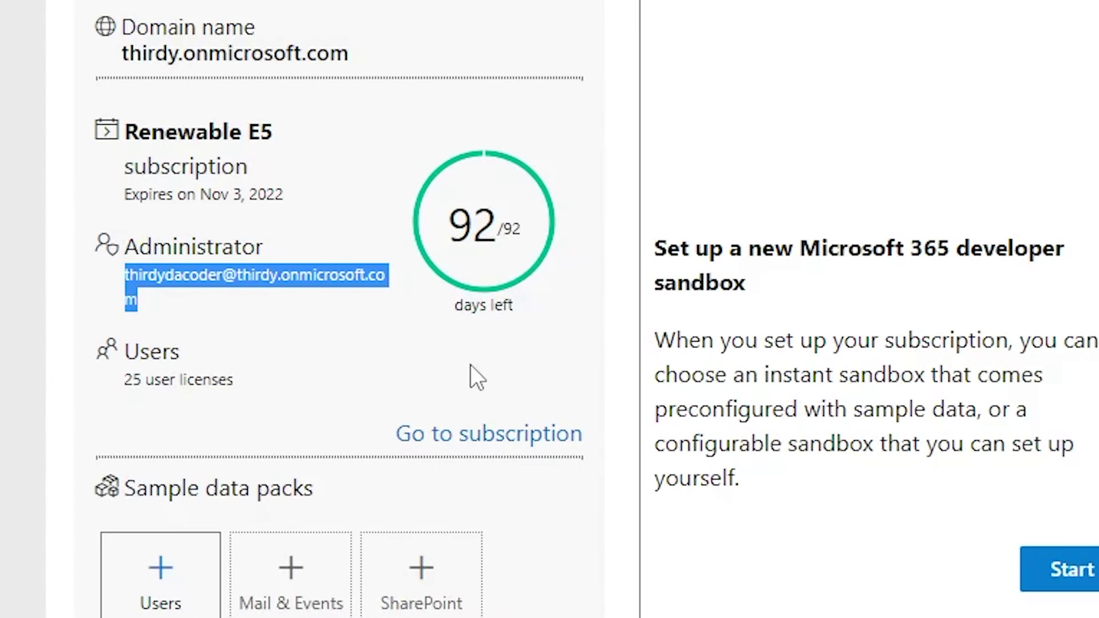
key("alt+Tab")
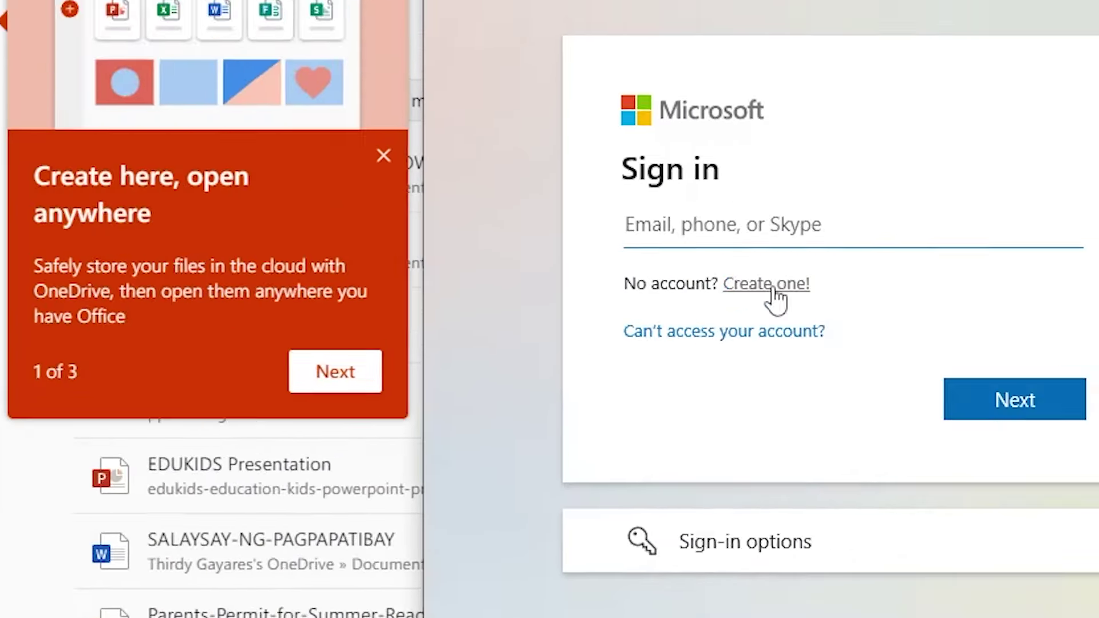
key("ctrl+v")
left_click(624, 430)
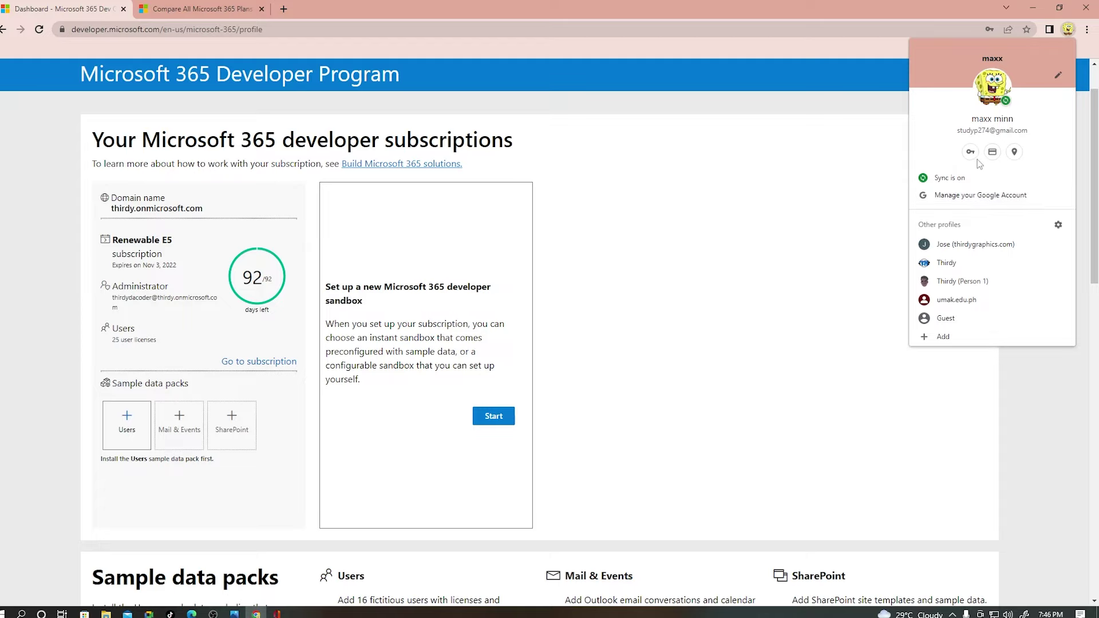
- Copy the saved developer.microsoft.com password from Chrome Passwords and paste it into the sign-in box
left_click(973, 158)
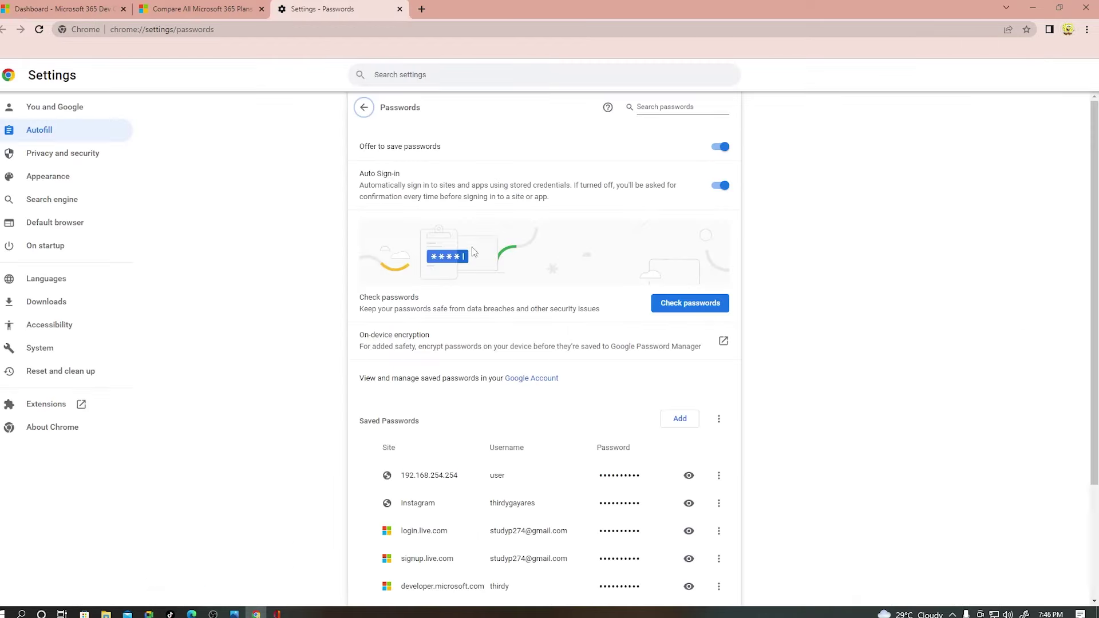
scroll(618, 372, "down", 2)
scroll(617, 380, "down", 1)
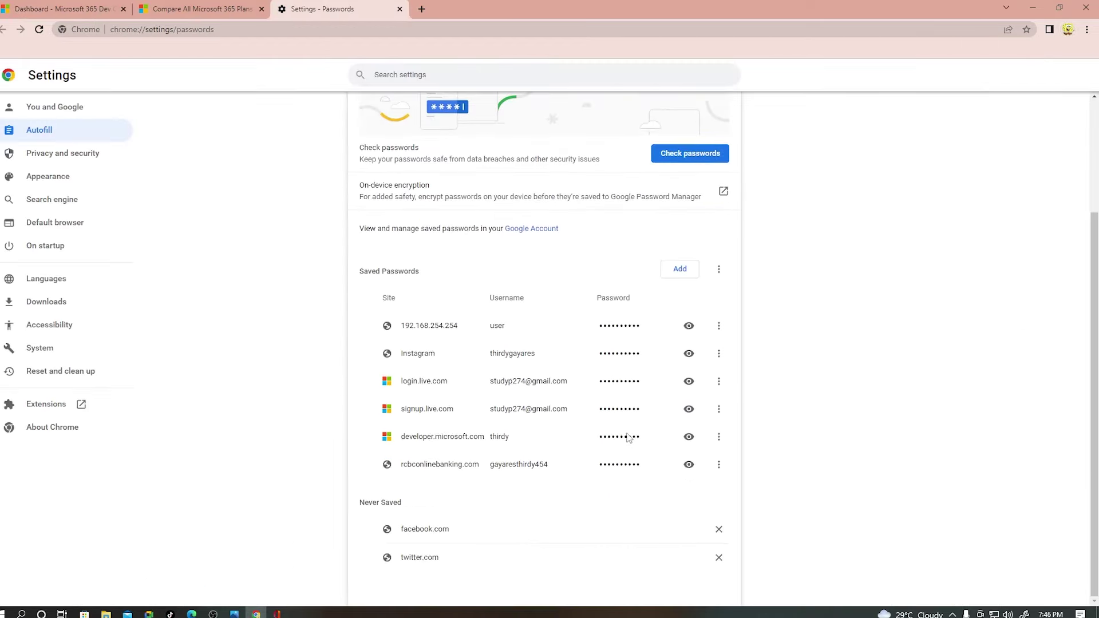
left_click(688, 437)
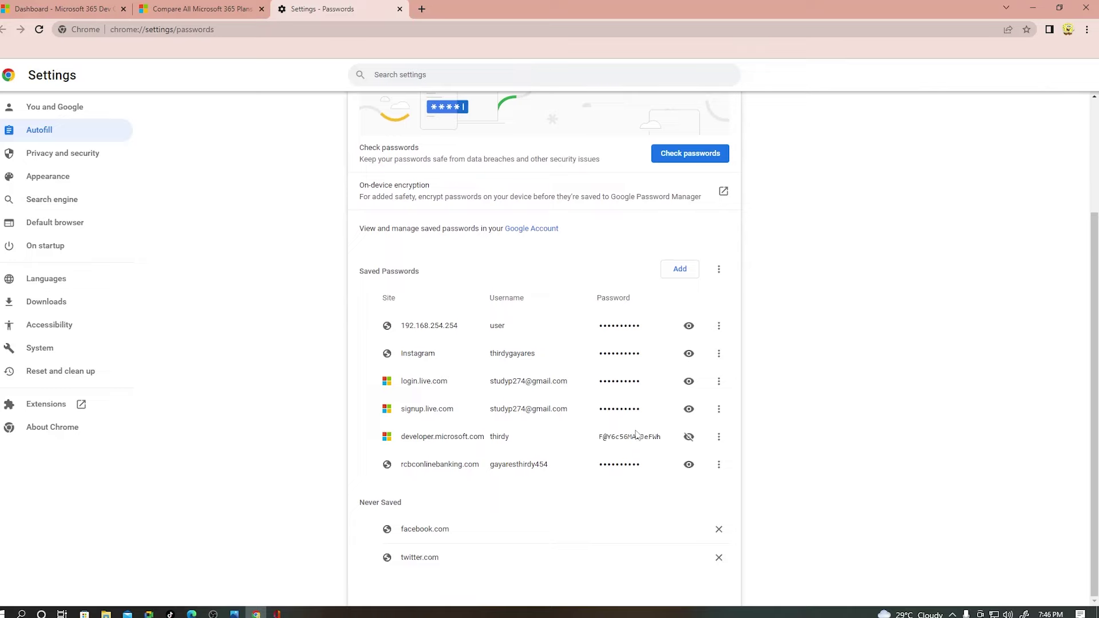
double_click(629, 437)
left_click_drag(600, 438, 662, 442)
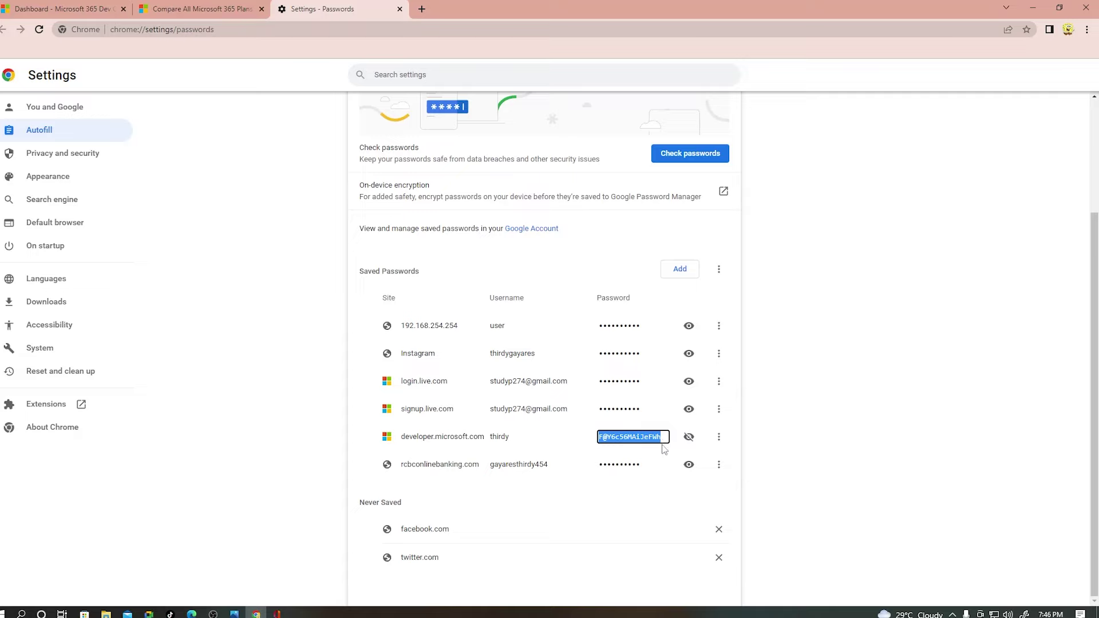
key("alt+Tab")
key("ctrl+v")
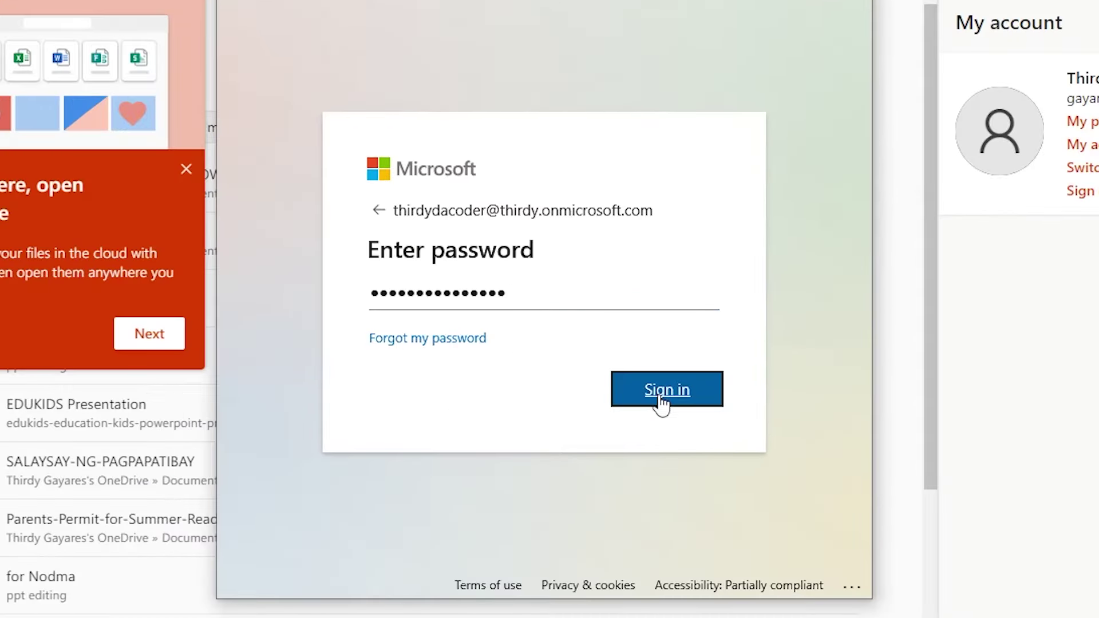
- Sign in, stay signed in across apps, dismiss the confirmation, and finish the welcome tour
left_click(661, 400)
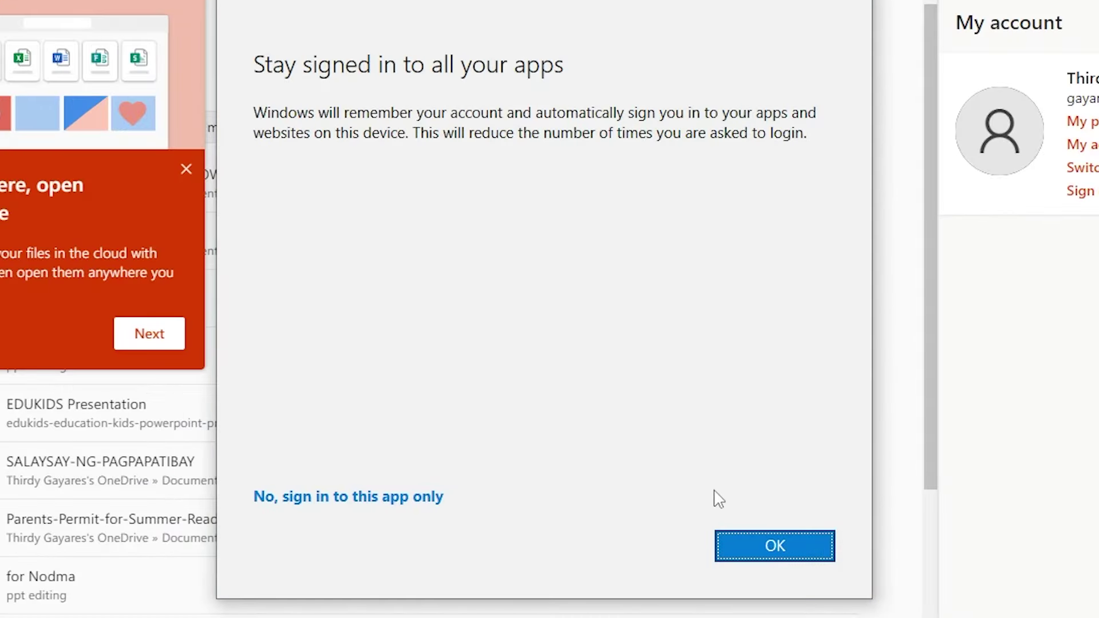
left_click(742, 542)
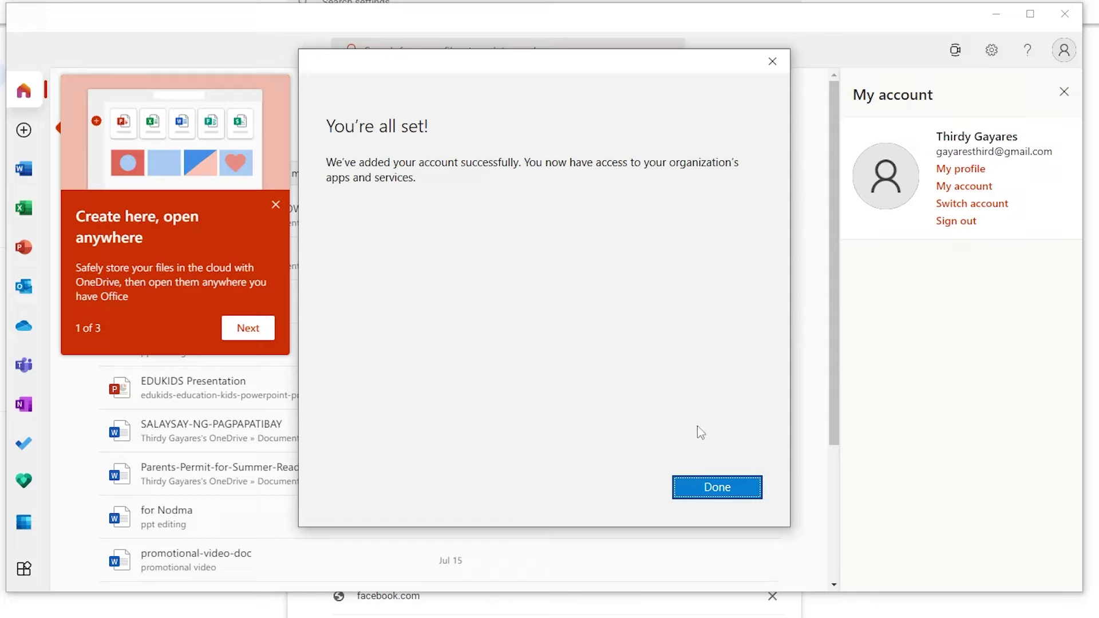
left_click(716, 491)
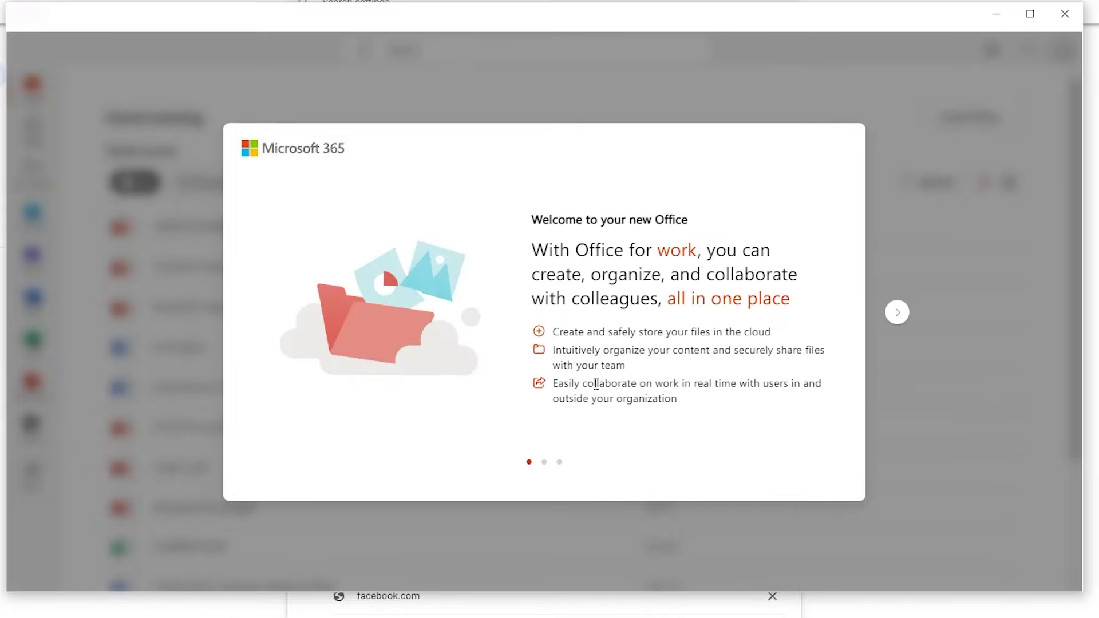
left_click(890, 321)
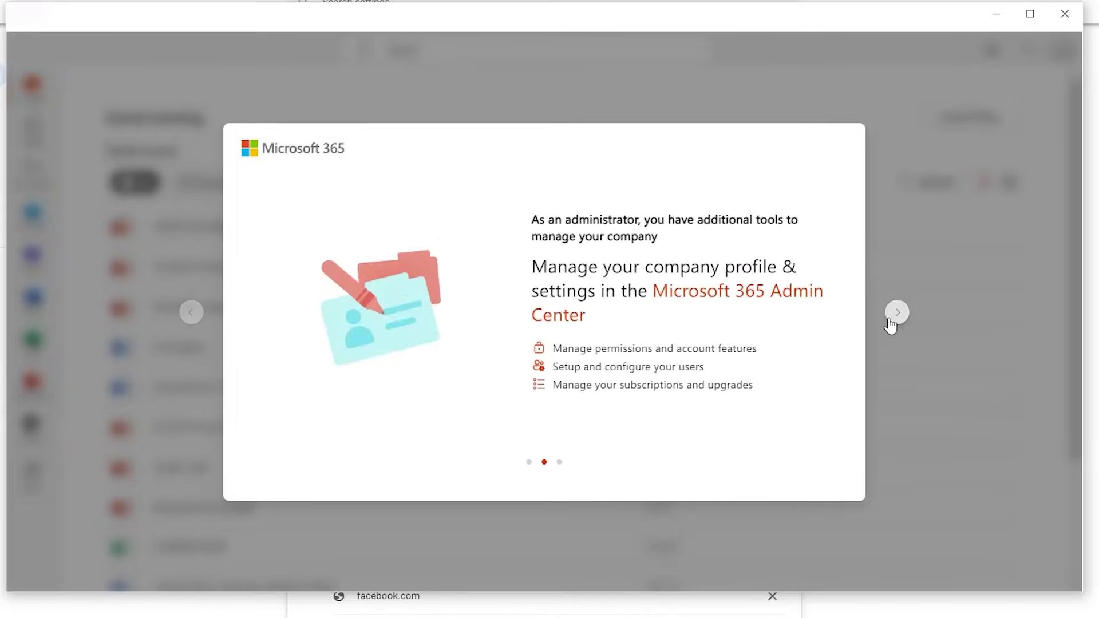
left_click(890, 321)
left_click(891, 323)
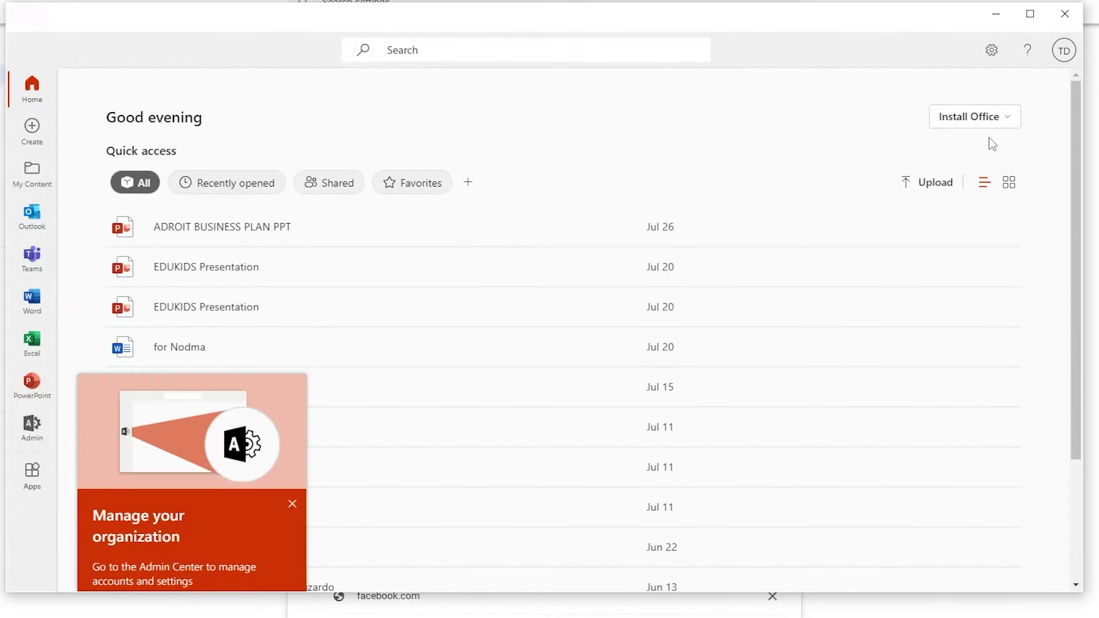
- Confirm the signed-in admin account, then choose Install Office > Office 365 apps
left_click(1070, 66)
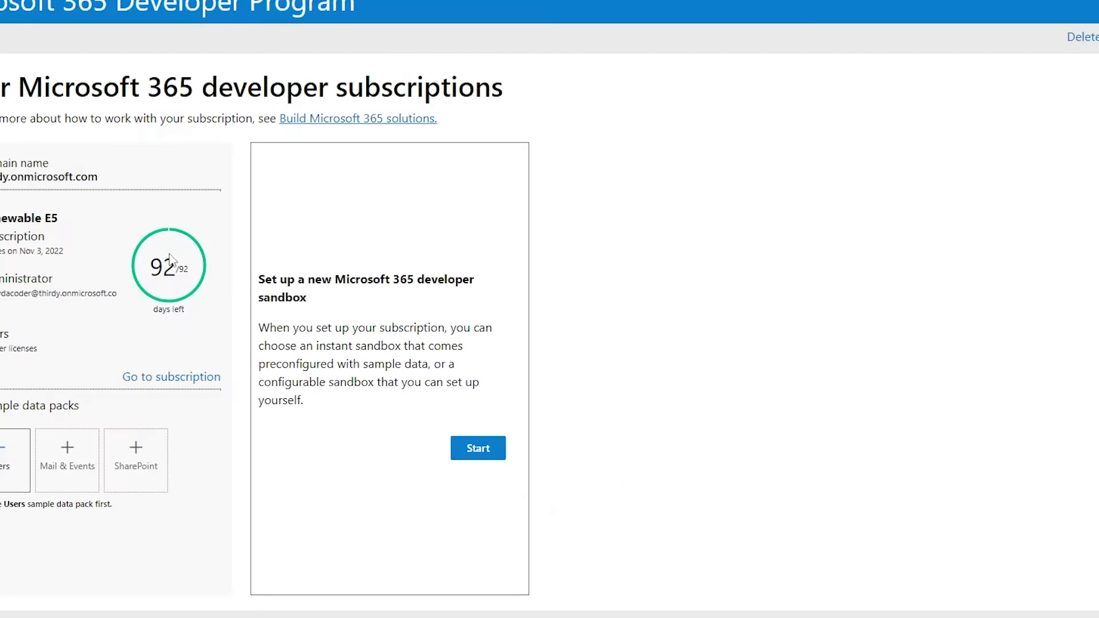
key("alt+Tab")
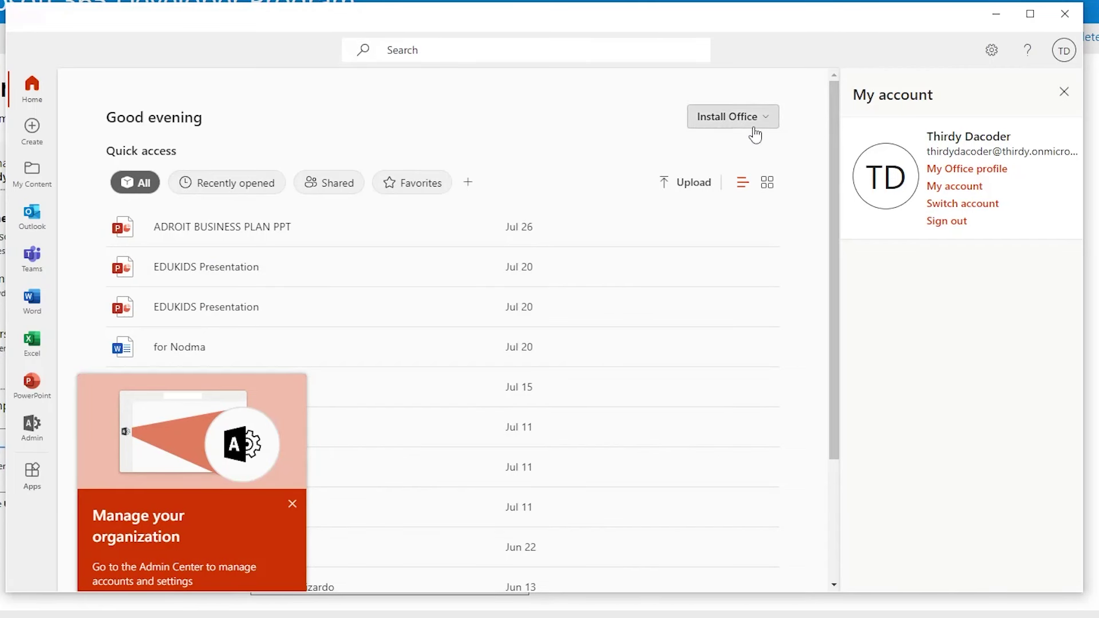
left_click(755, 122)
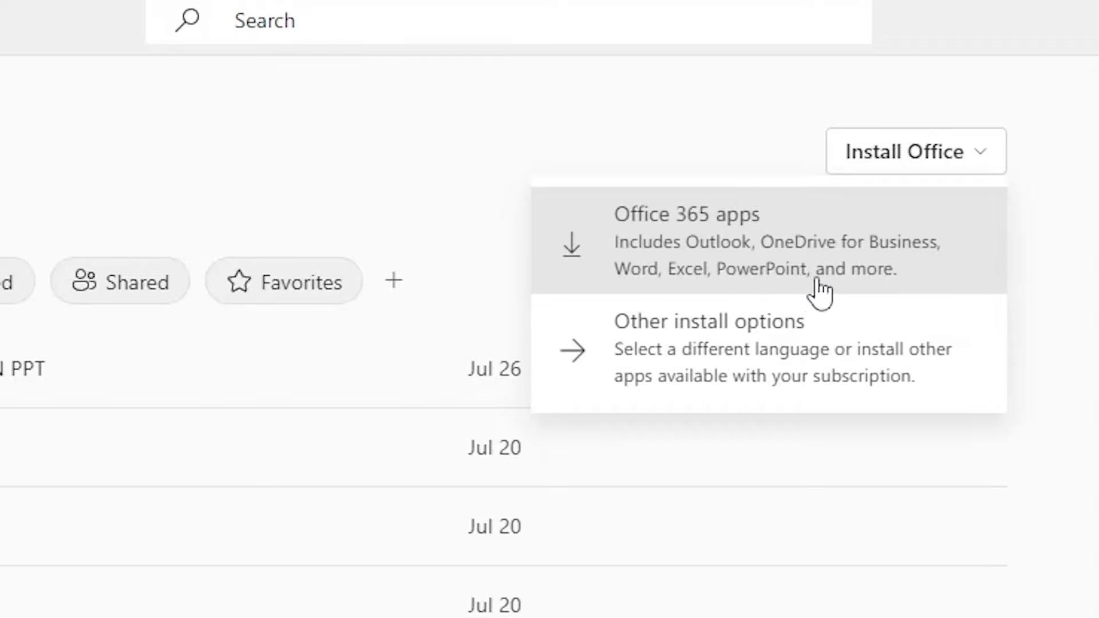
left_click(816, 279)
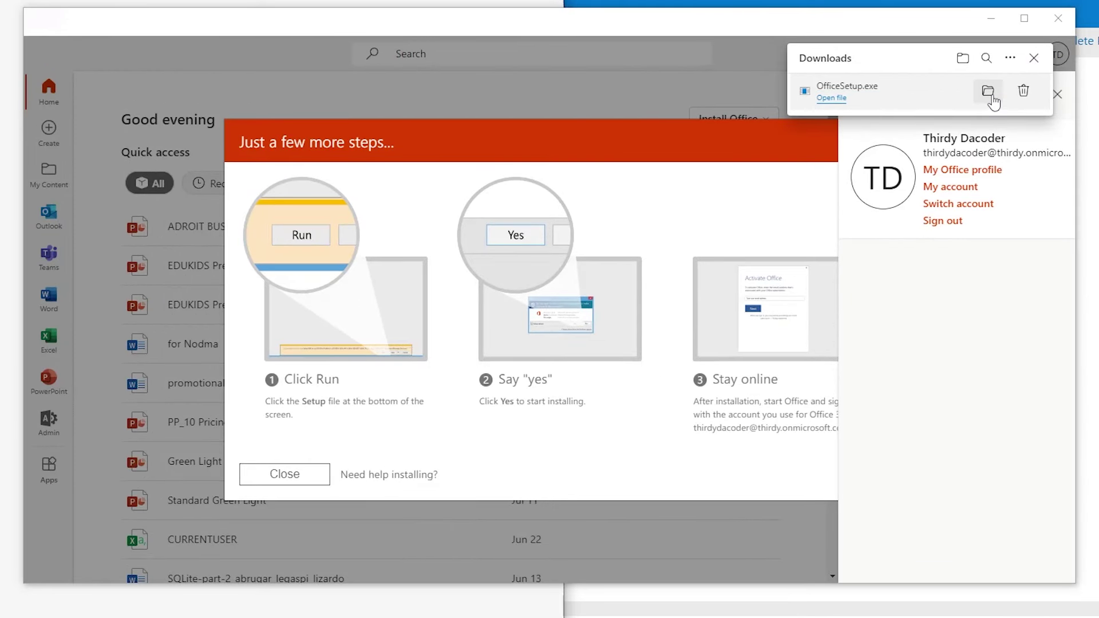
- Show the downloaded OfficeSetup.exe in the Downloads folder and run it
left_click(988, 92)
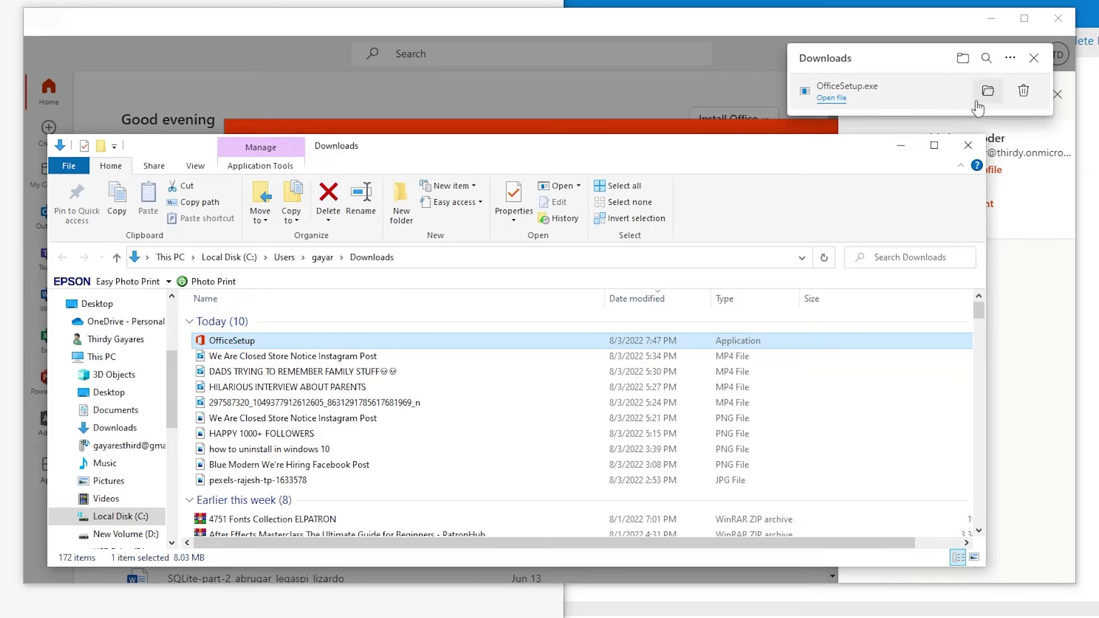
double_click(369, 342)
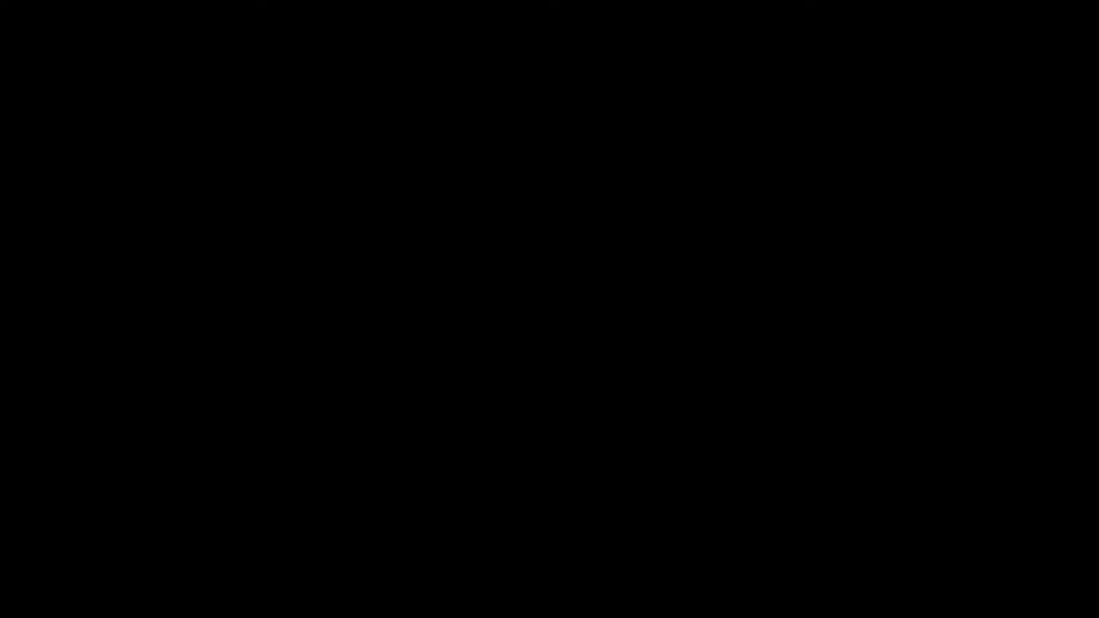
- Approve the User Account Control prompt so the Office installer can make changes
left_click(467, 390)
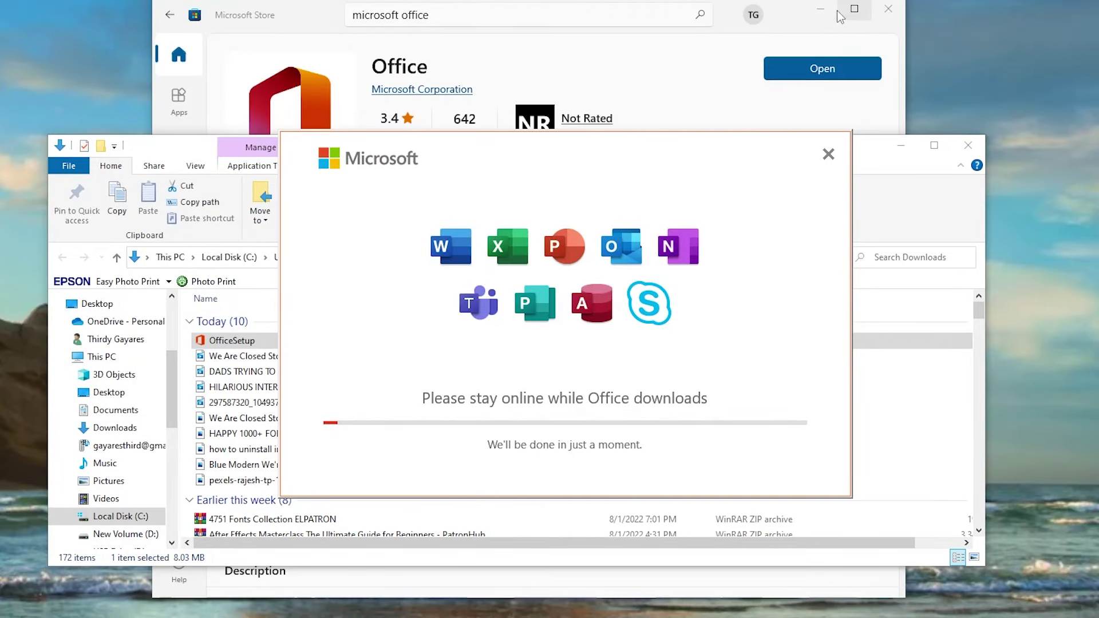
- Minimize the Microsoft Store window to clear the view of the Office installer
left_click(836, 11)
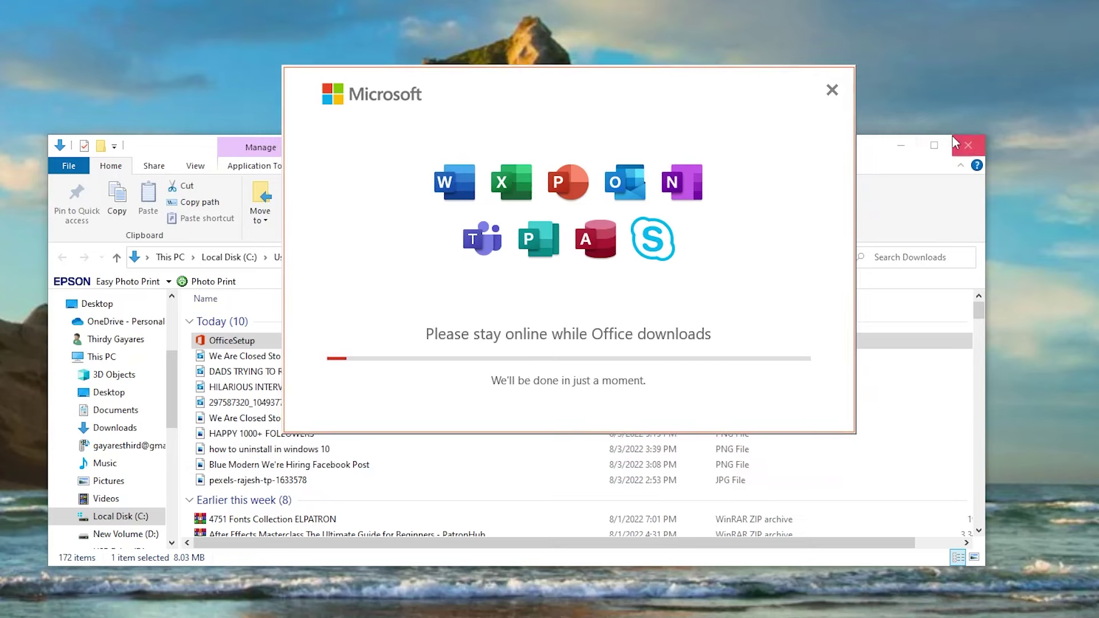